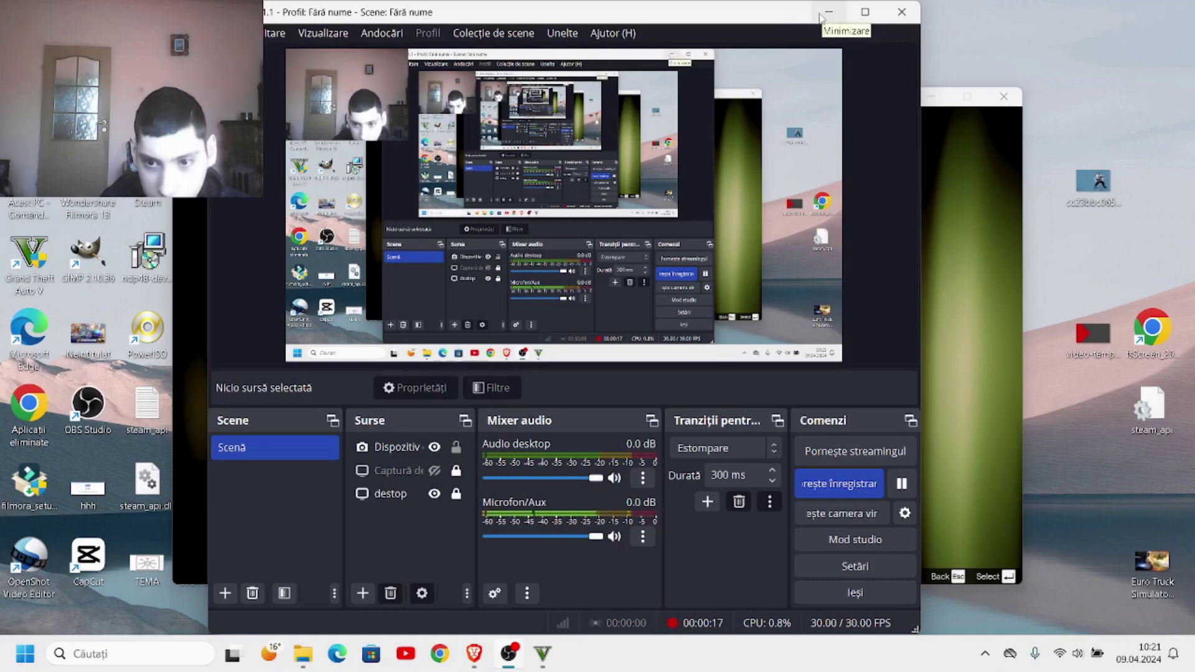
- Minimize the OBS window, switch to Grand Theft Auto V, view the map and resume the game from its pause menu
left_click(819, 14)
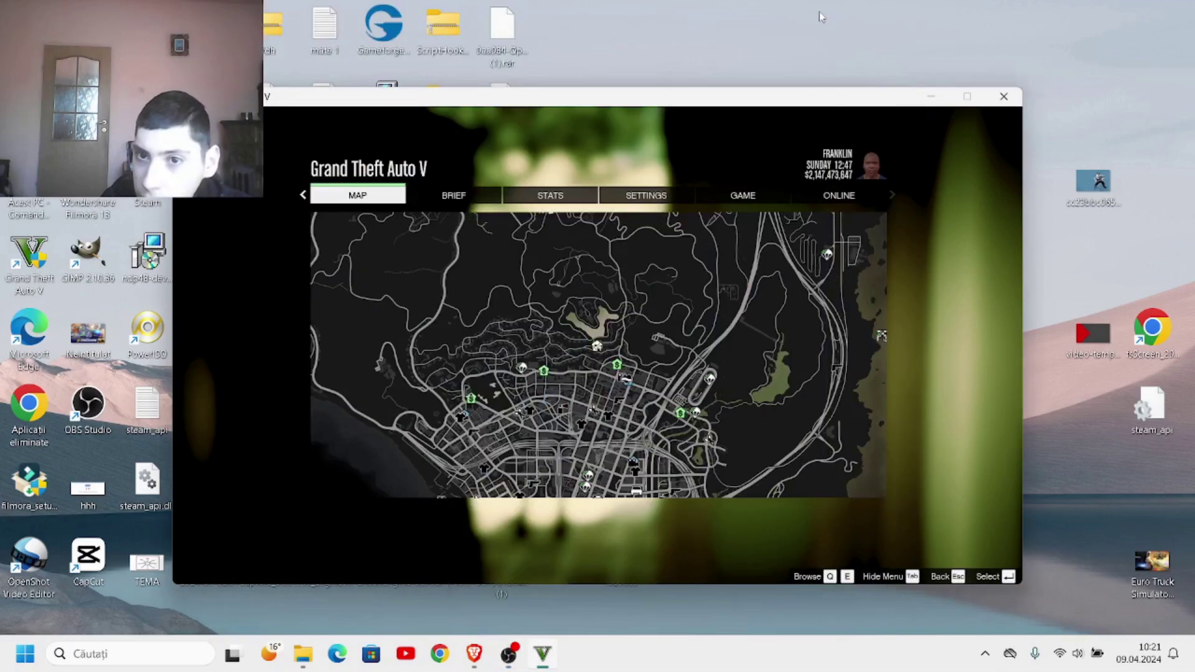
left_click(640, 243)
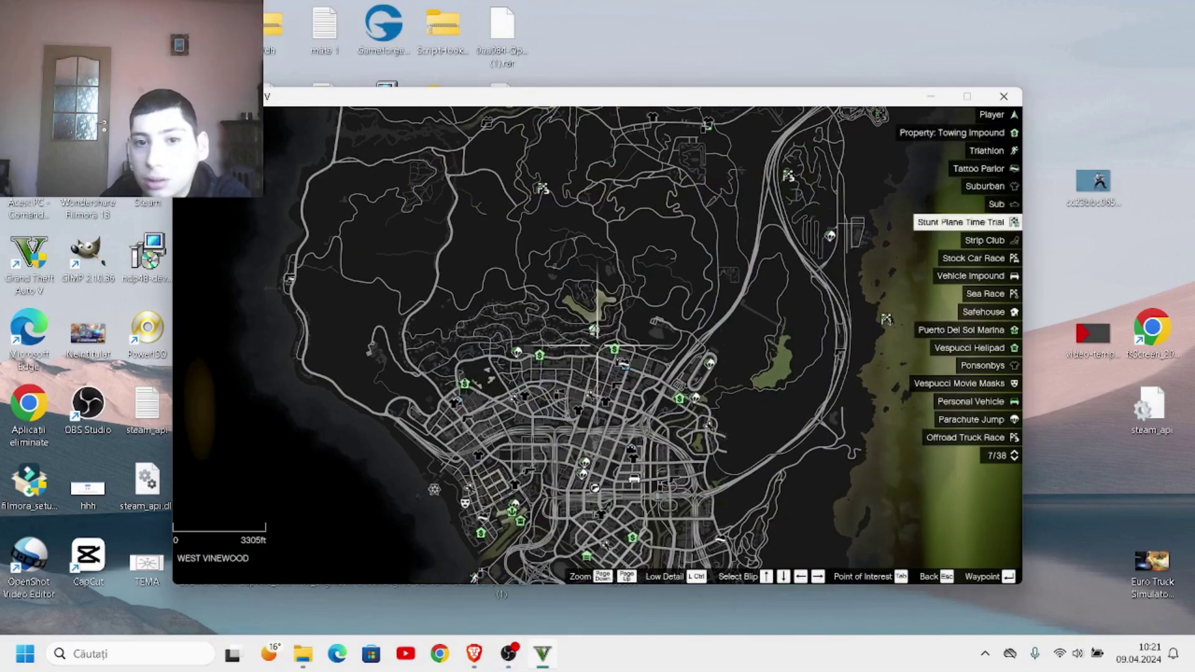
key("Down")
key("Down")
key("Down")
key("Down")
key("Down")
key("Down")
key("Down")
key("Down")
key("Down")
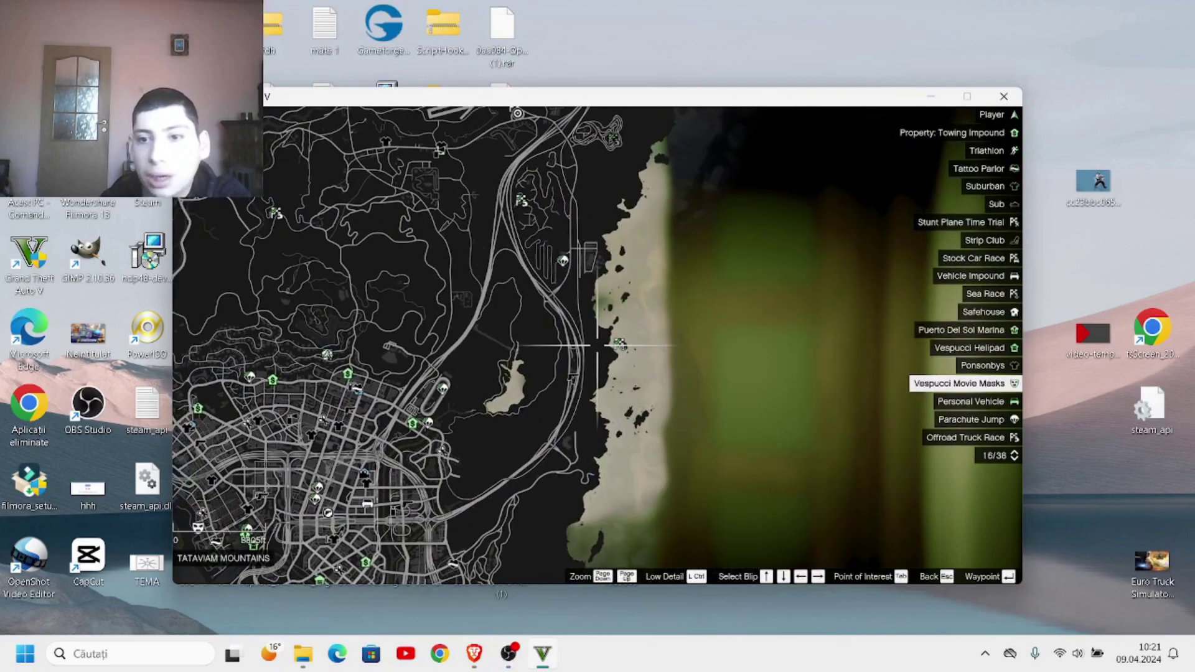
key("Escape")
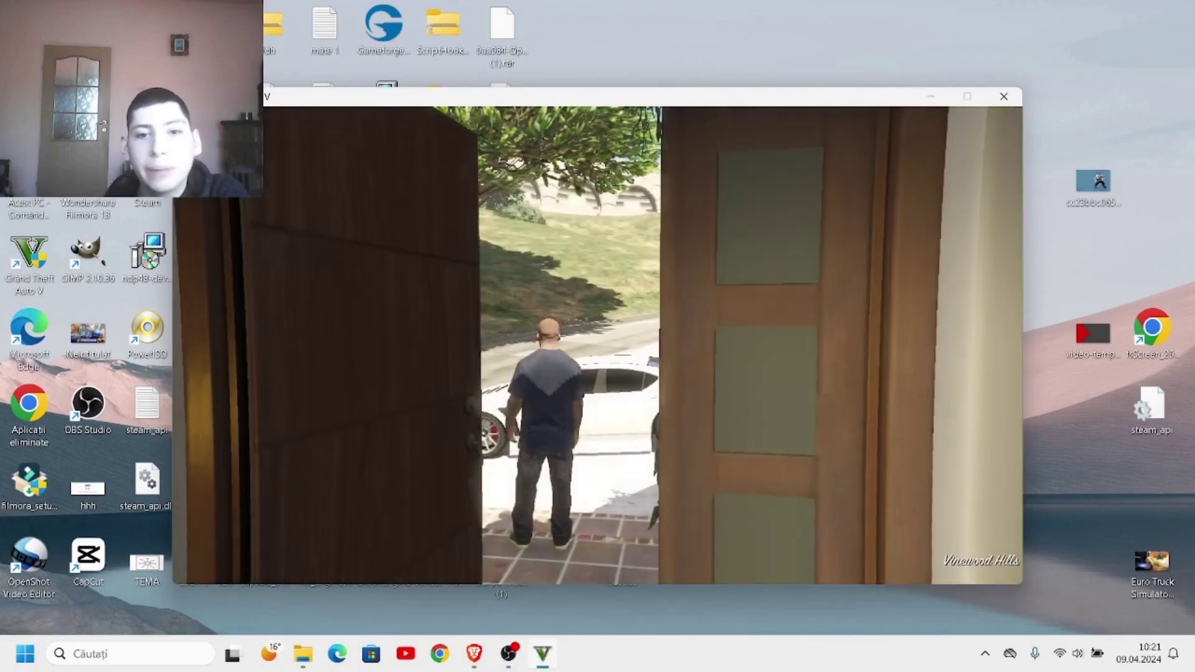
- Walk the character out of the house onto the street and toggle the trainer menu to show it in-game
key("w")
key("F3")
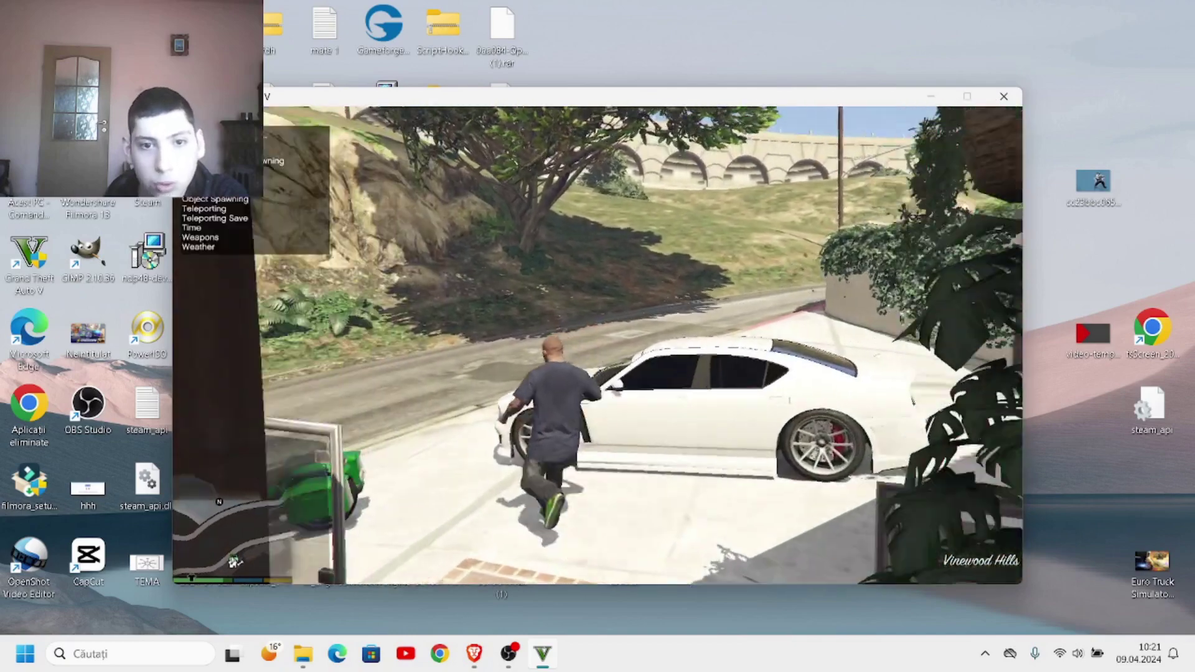
key("a")
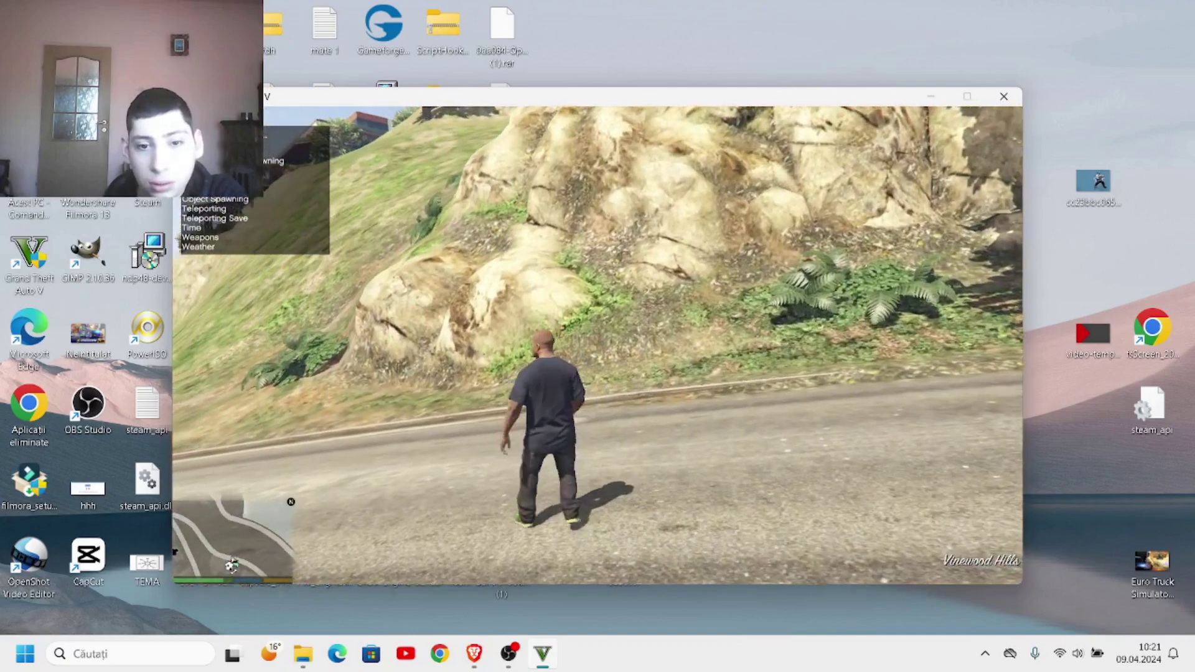
key("s")
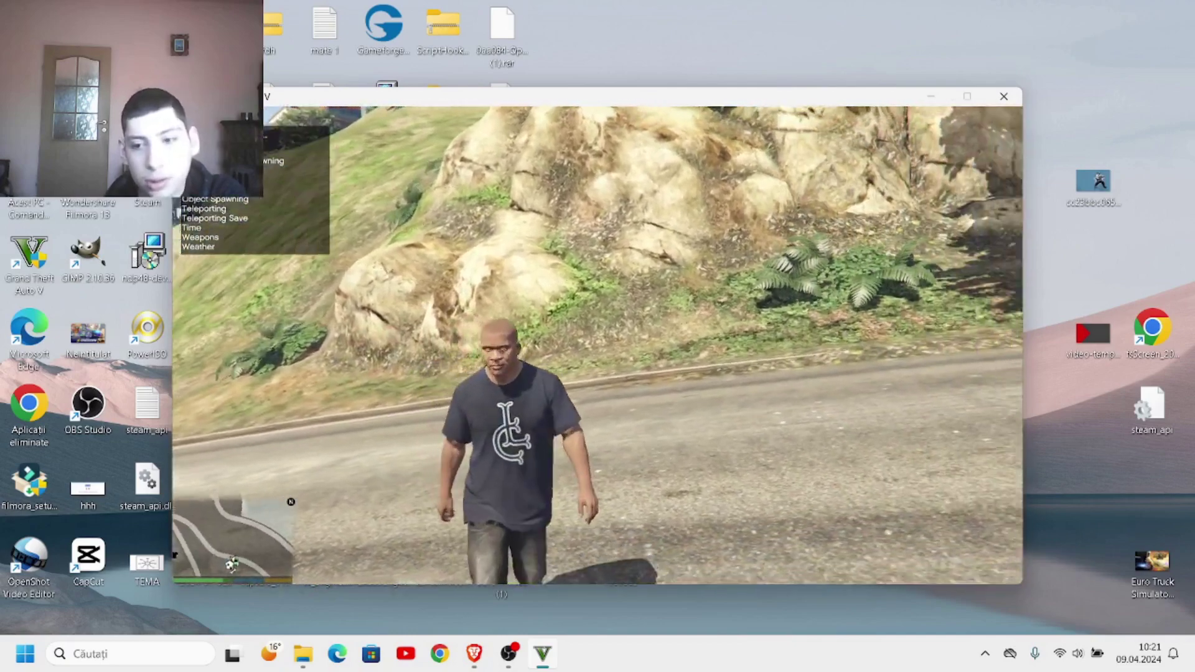
key("KP_5")
key("F4")
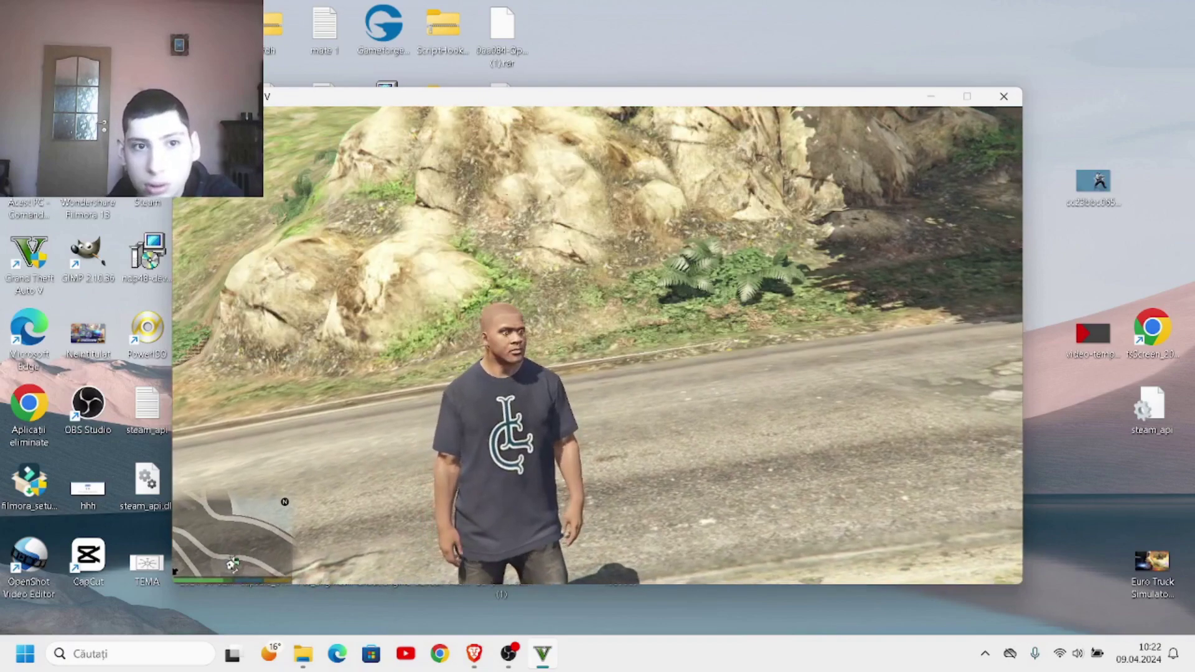
key("w")
key("F4")
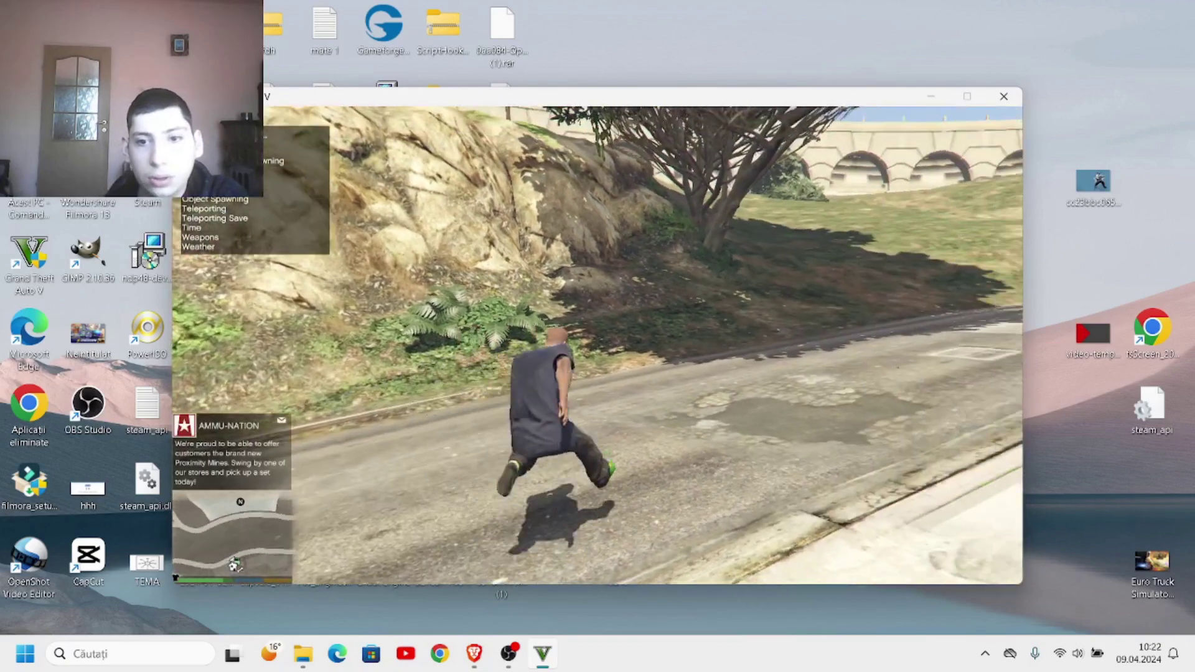
key("shift+w")
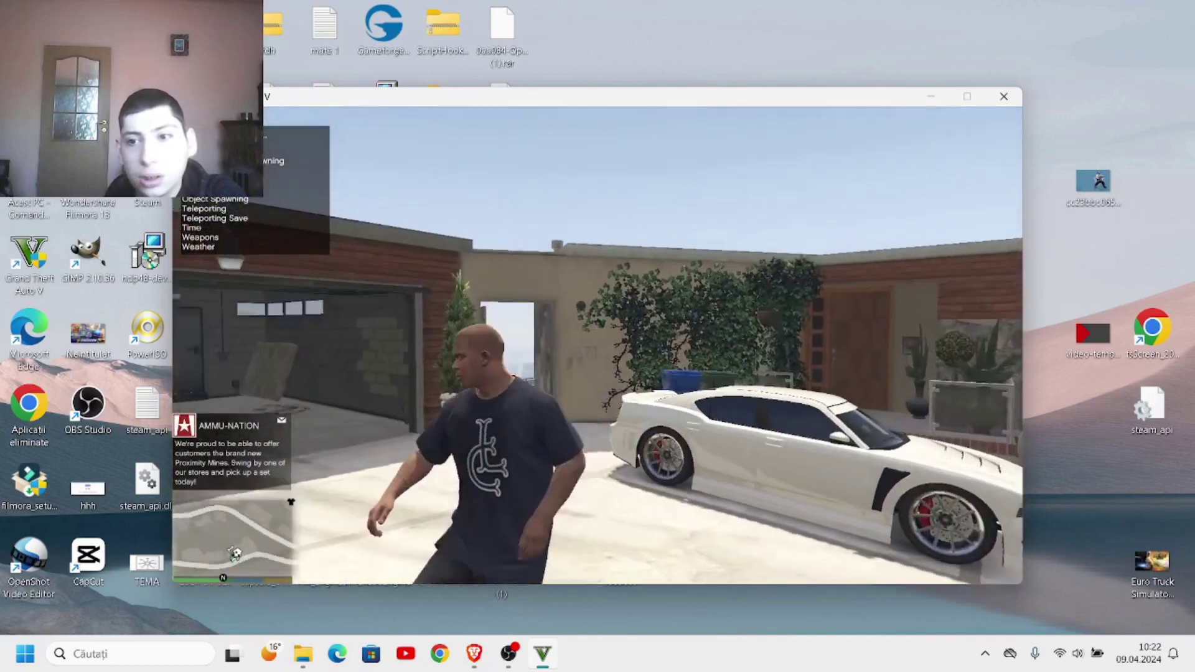
- Exit the game to Windows from the pause menu's game options and confirm
key("Escape")
key("e")
key("e")
key("e")
key("e")
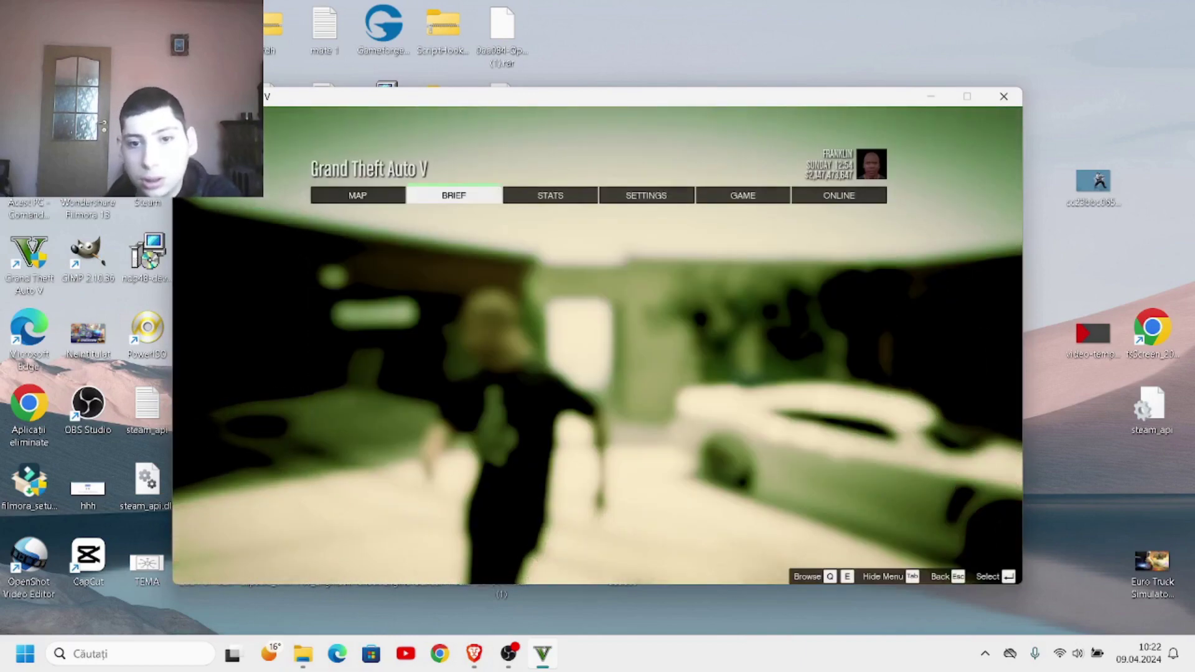
key("Down")
key("Down")
key("Down")
key("Down")
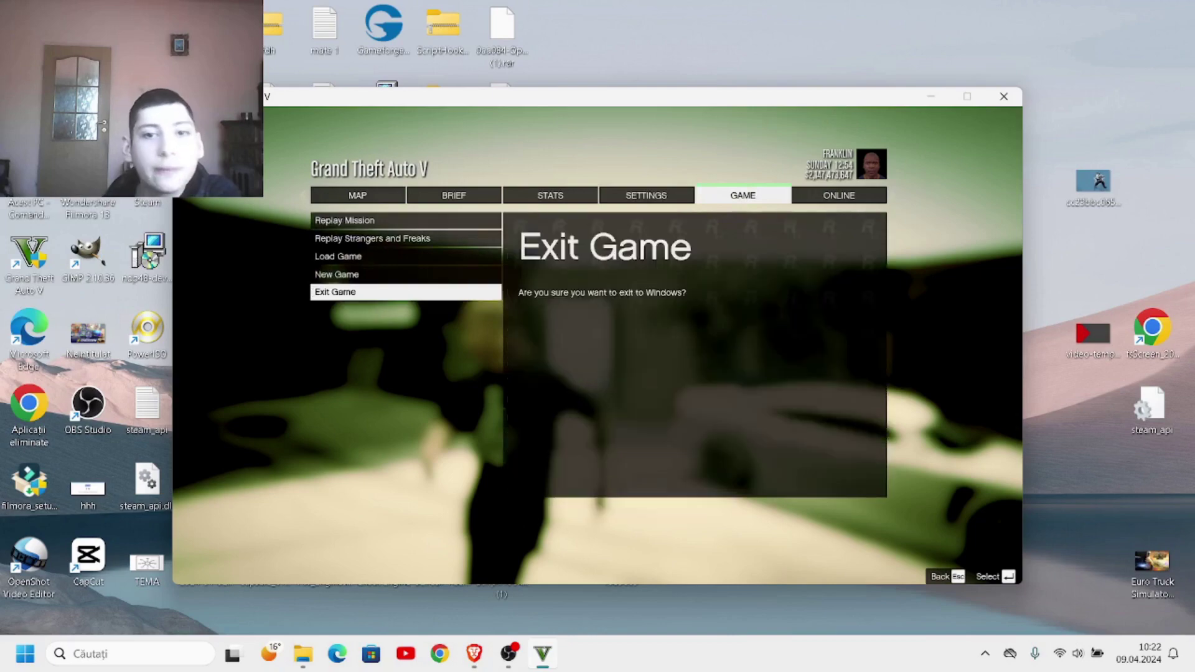
key("Return")
key("Return")
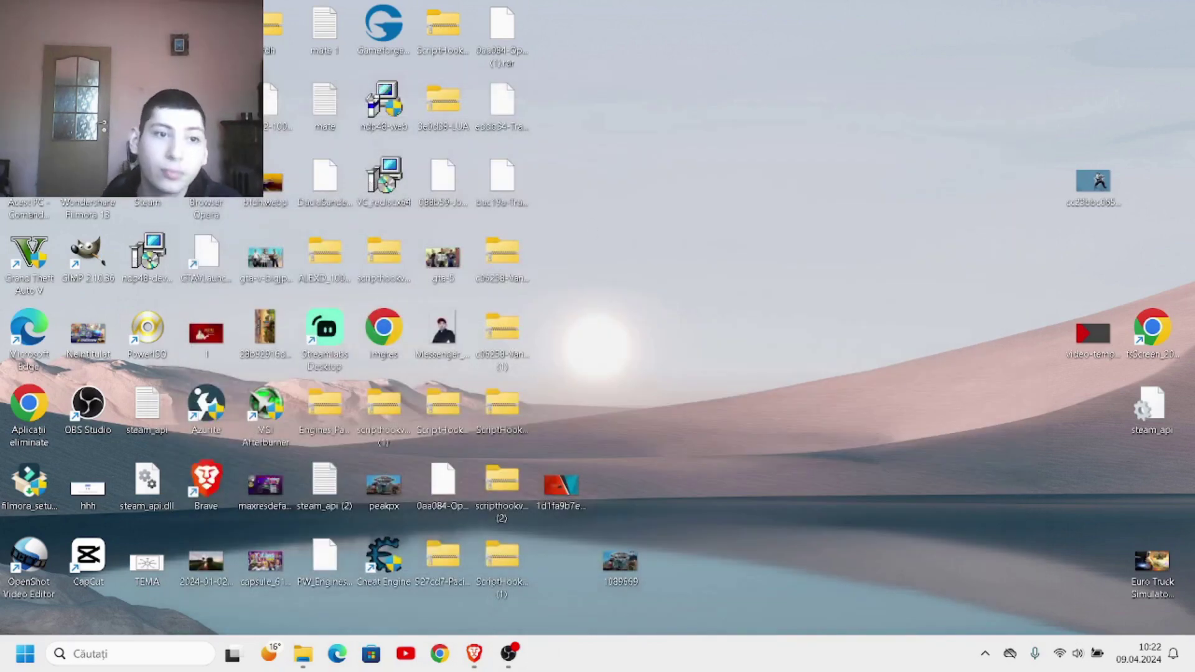
double_click(29, 177)
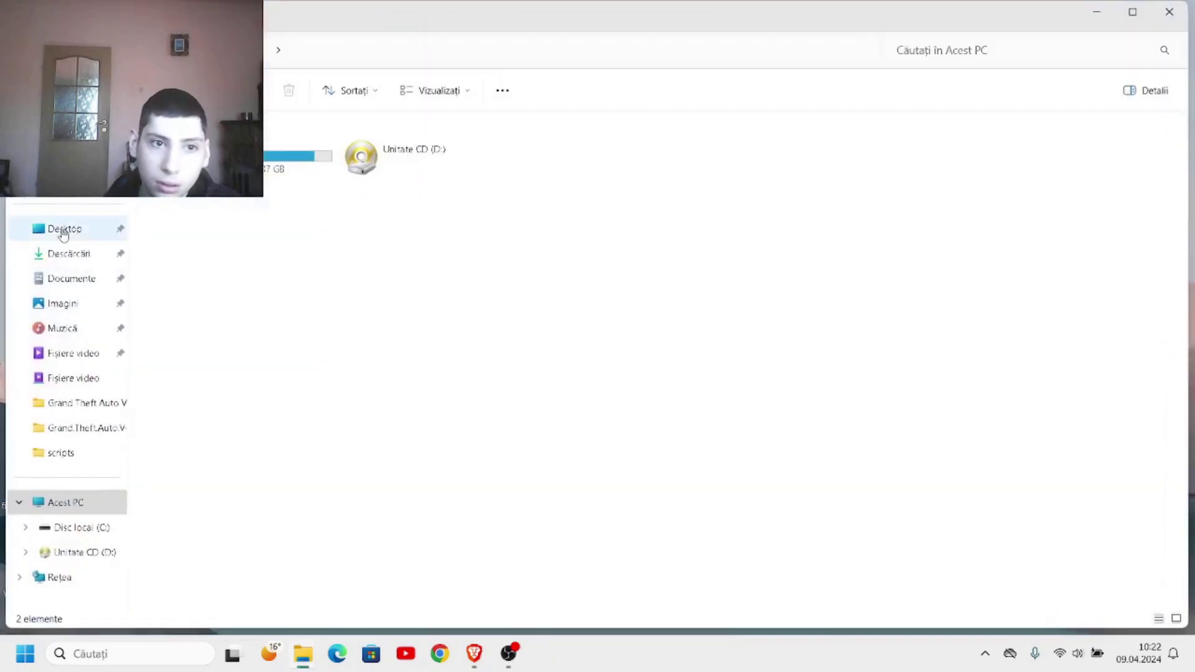
left_click(60, 248)
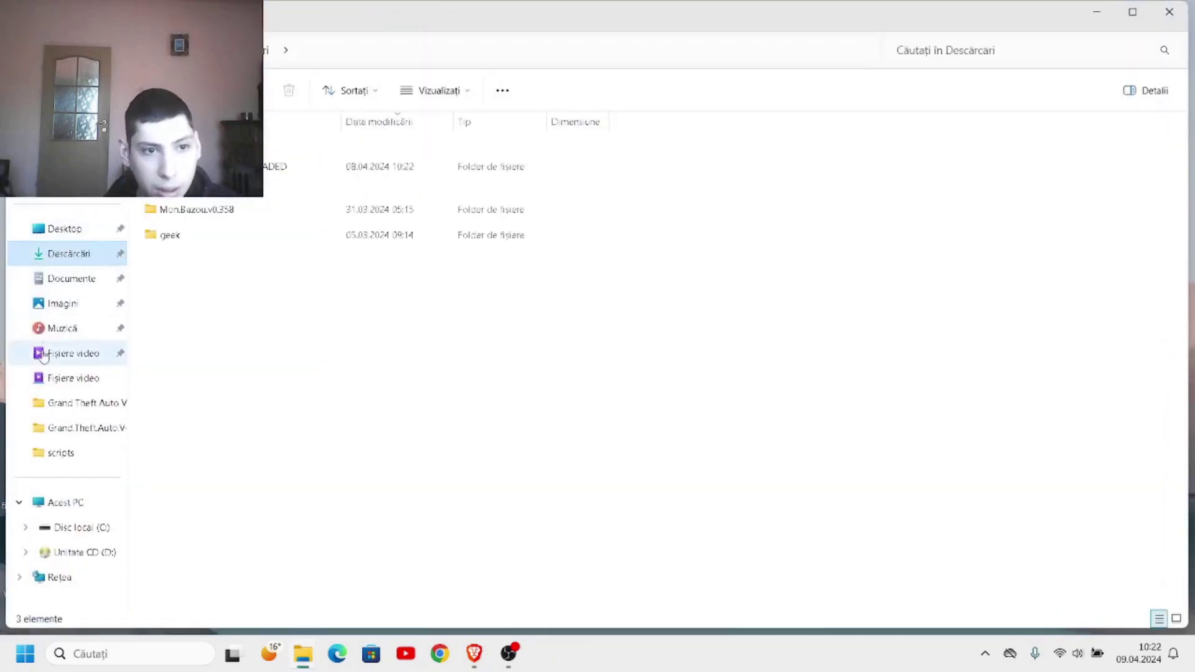
left_click(1169, 11)
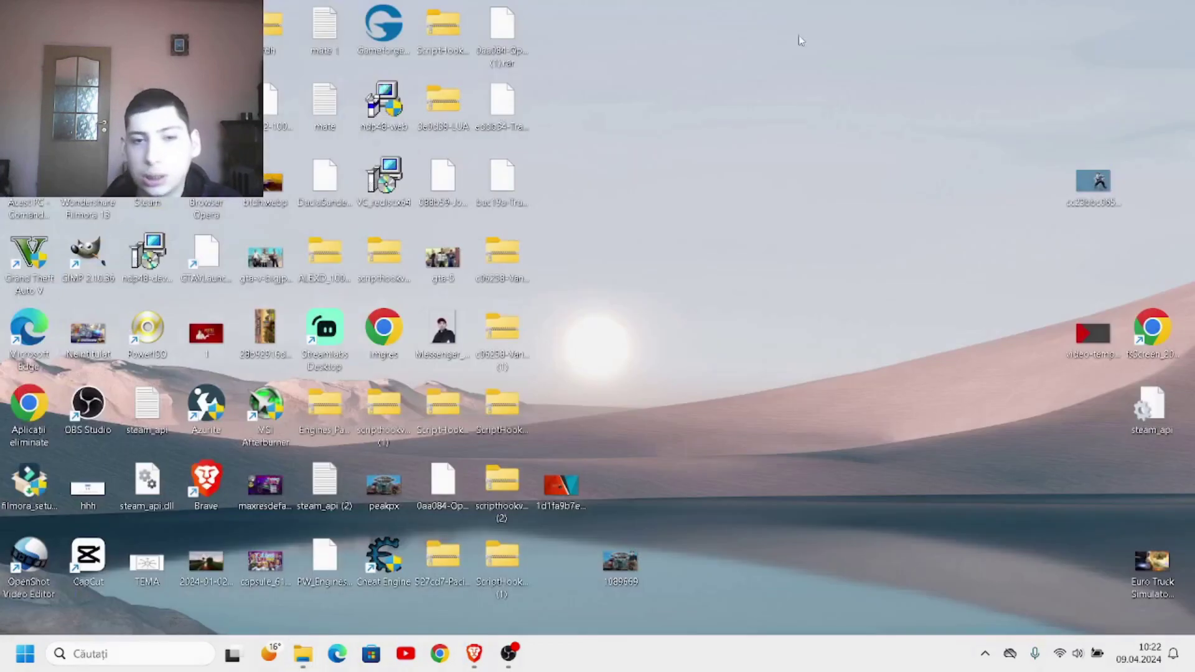
- Open the file location of the desktop's Grand Theft Auto V shortcut
right_click(38, 256)
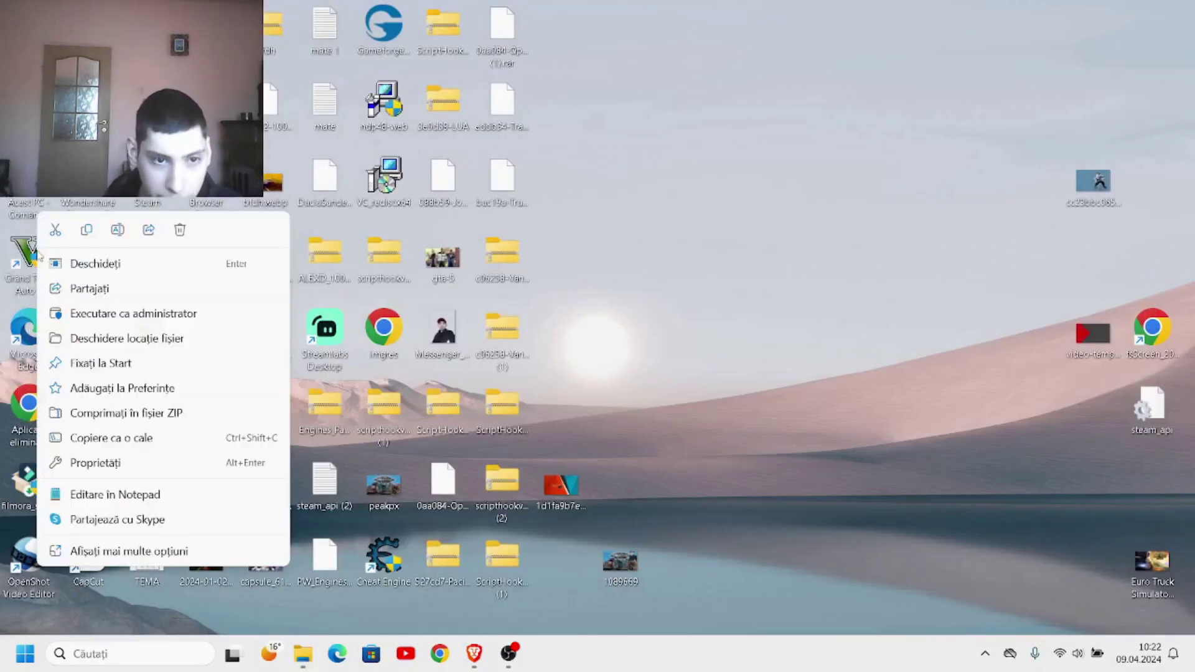
left_click(93, 551)
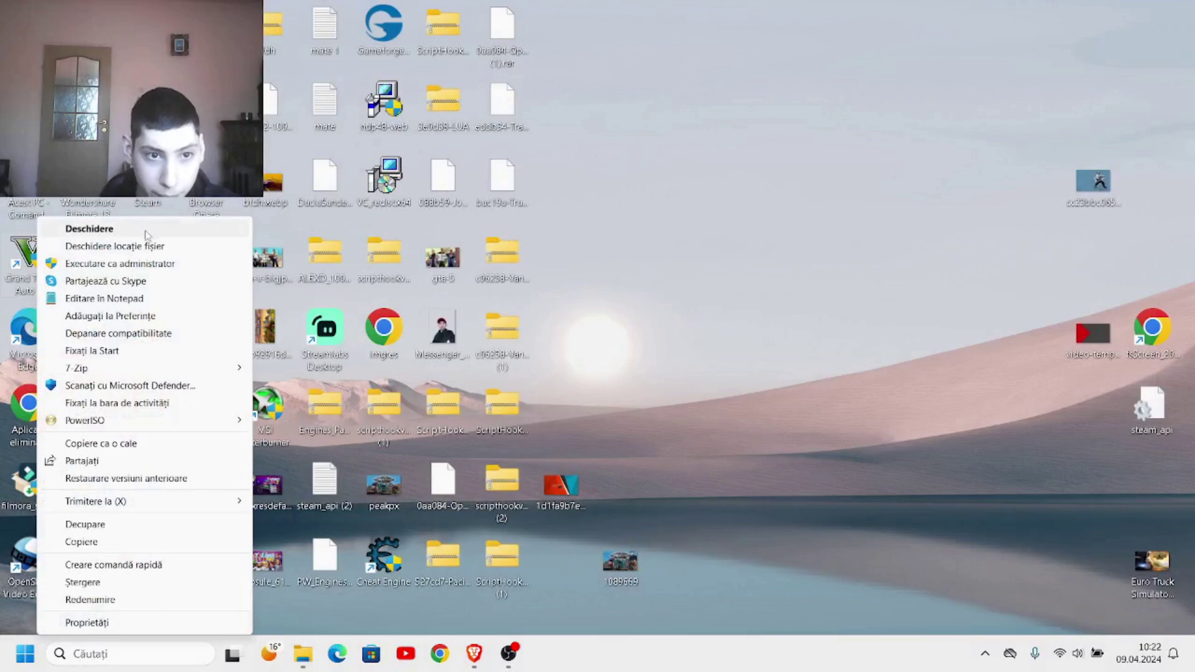
left_click(185, 246)
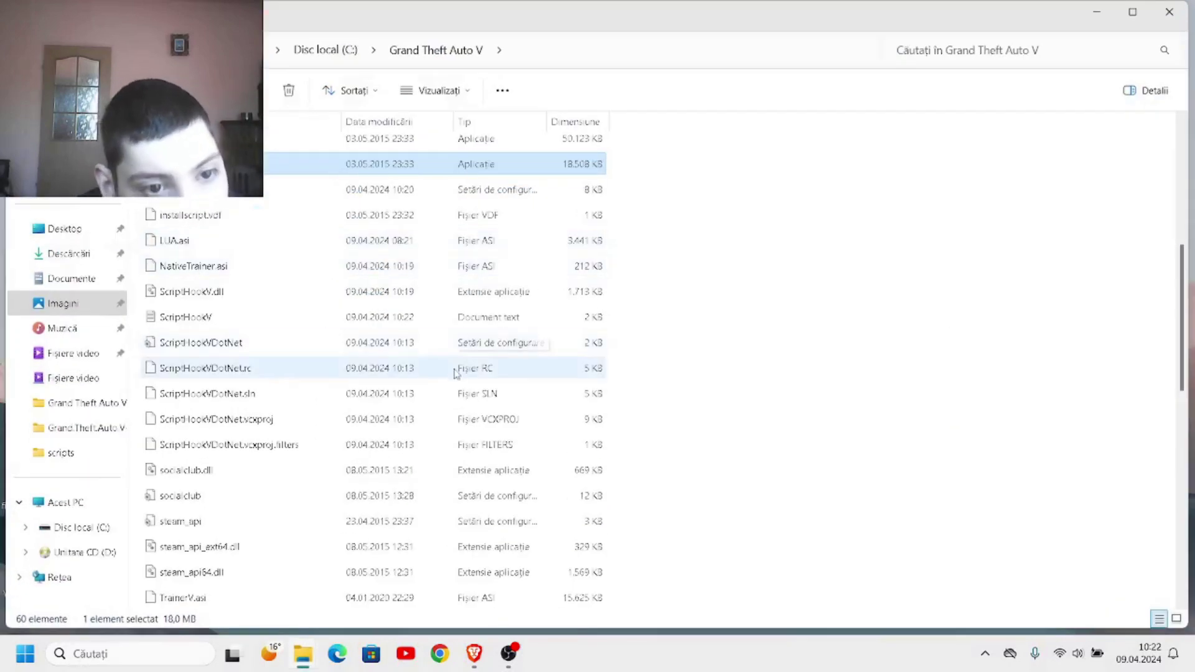
- Delete the five ScriptHookVDotNet files, including the .rc, .sln, .vcxproj and .vcxproj.filters files, from the game folder and minimize the window
left_click_drag(665, 338, 608, 431)
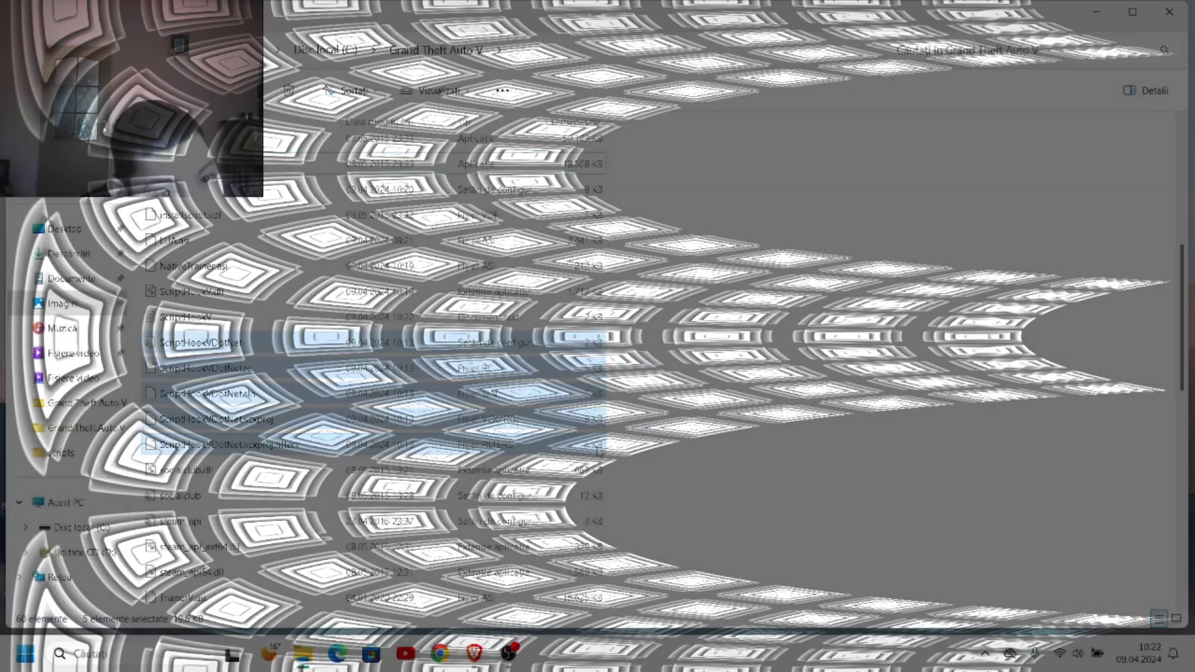
key("Delete")
key("Return")
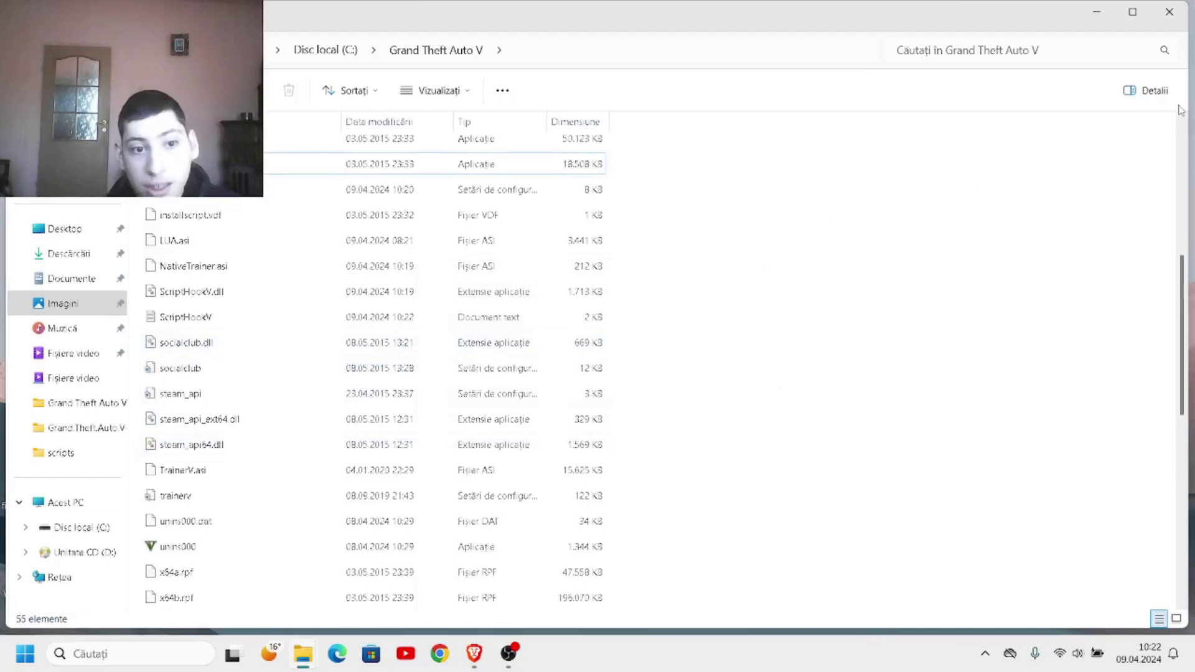
left_click(1097, 12)
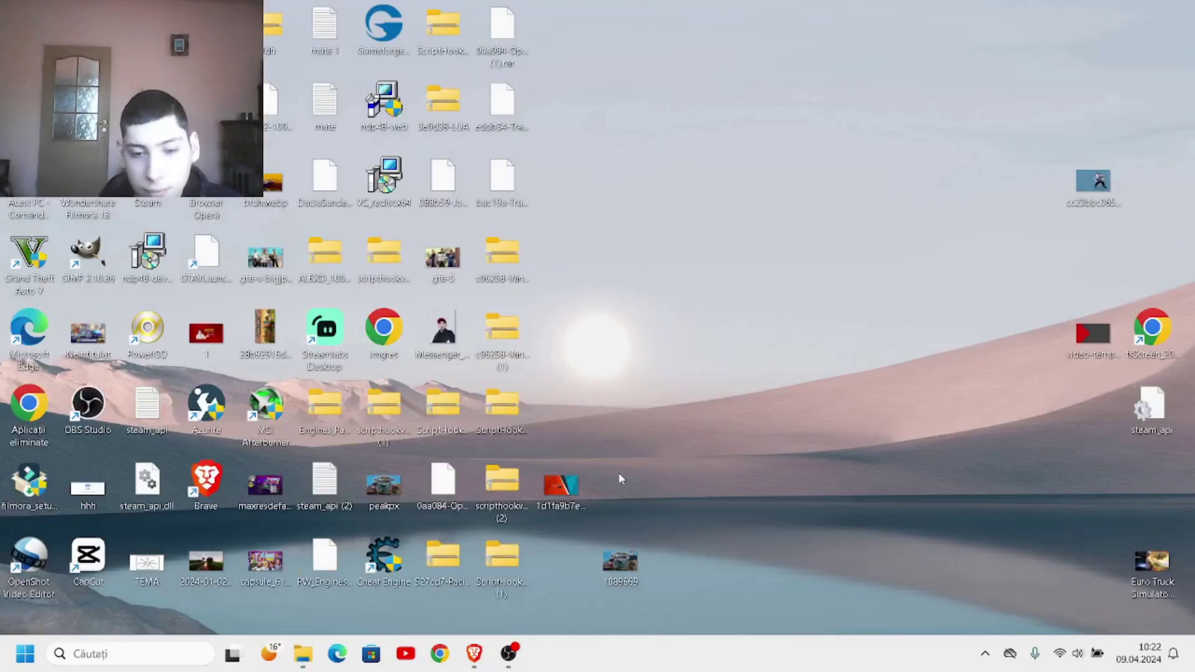
- Switch to Brave, bring up the Community Script Hook V .NET page on gta5-mods.com and maximize the window
left_click(474, 653)
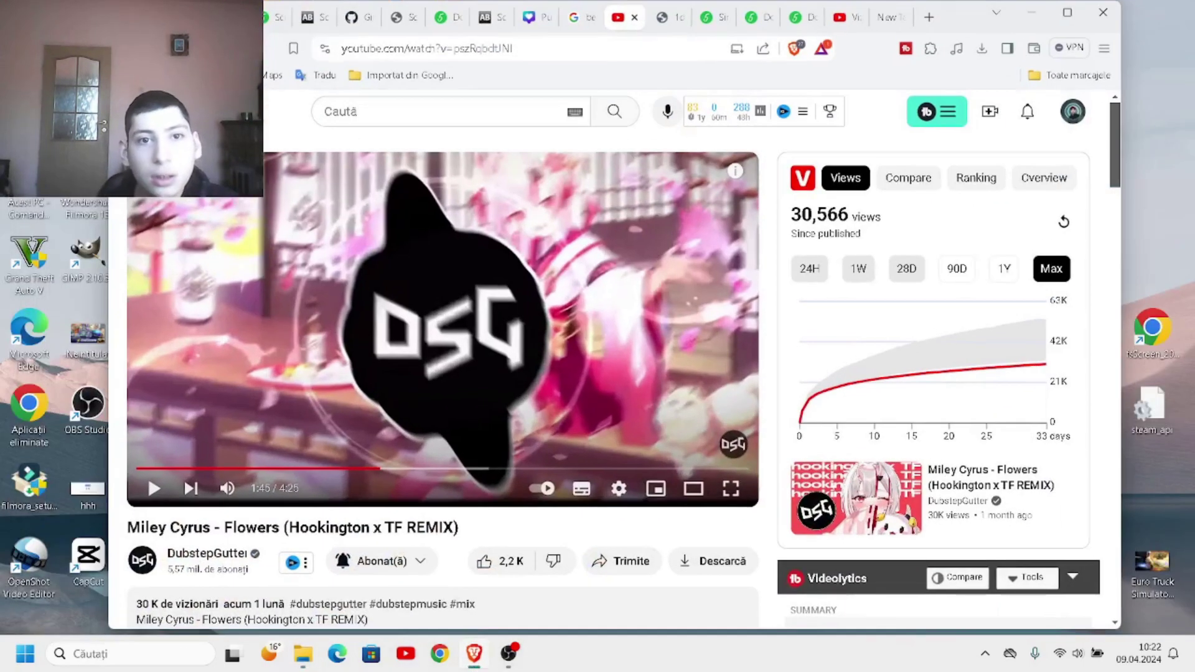
left_click(259, 21)
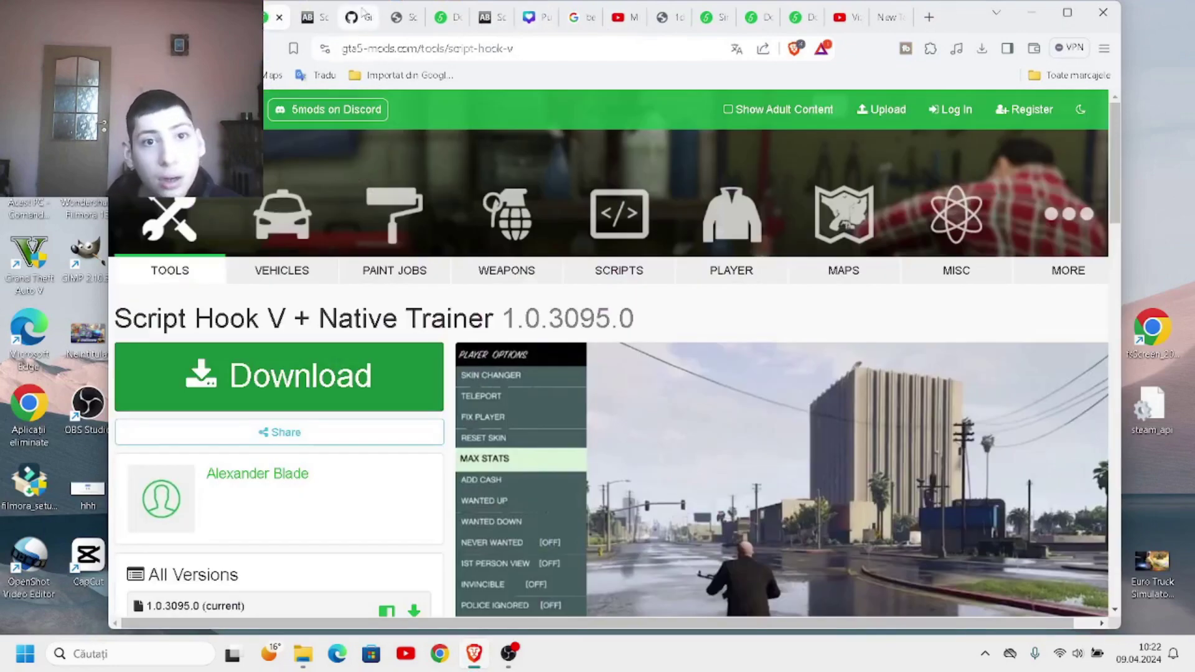
left_click(443, 17)
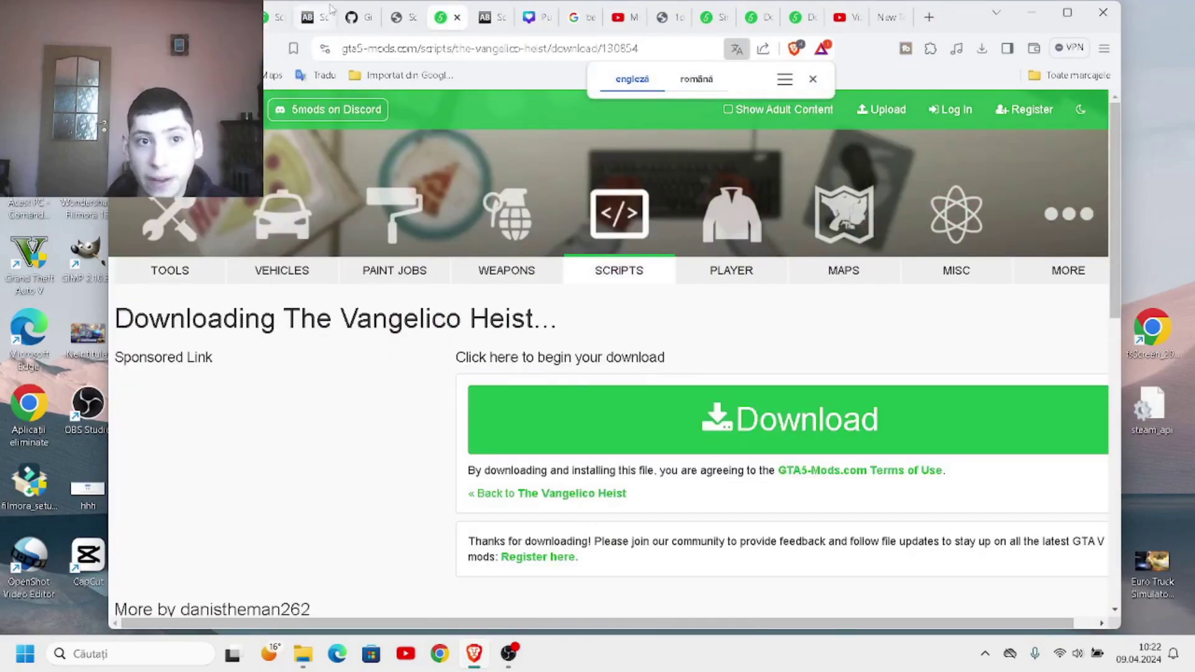
left_click(274, 17)
key("alt+Left")
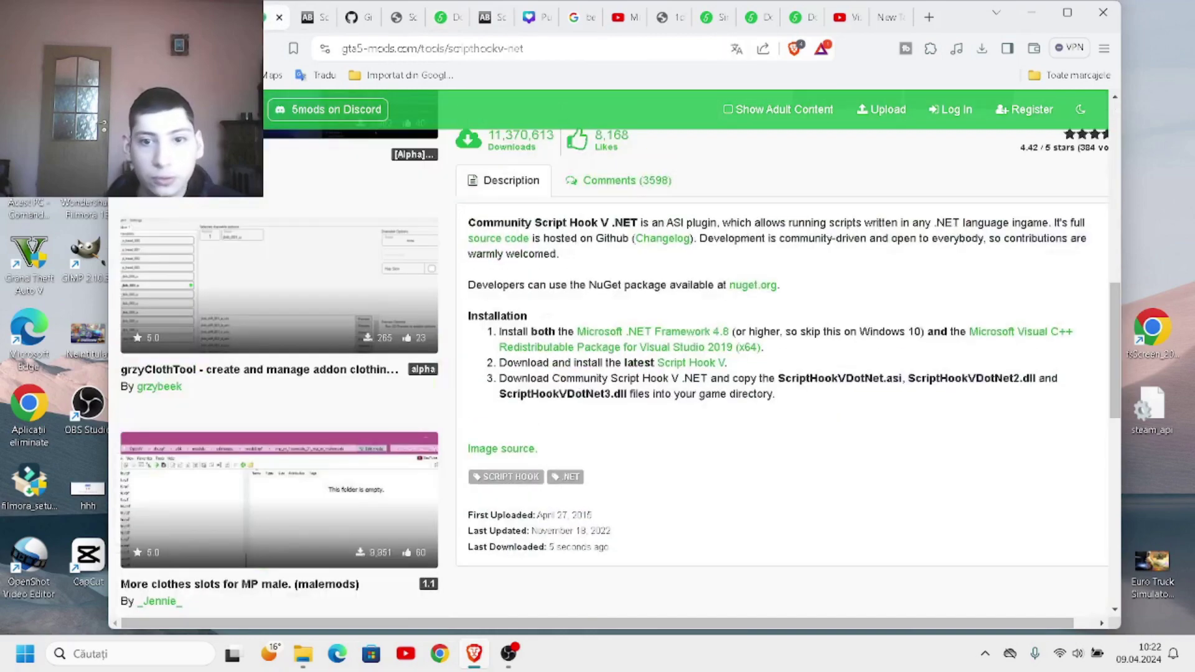
scroll(518, 135, "up", 8)
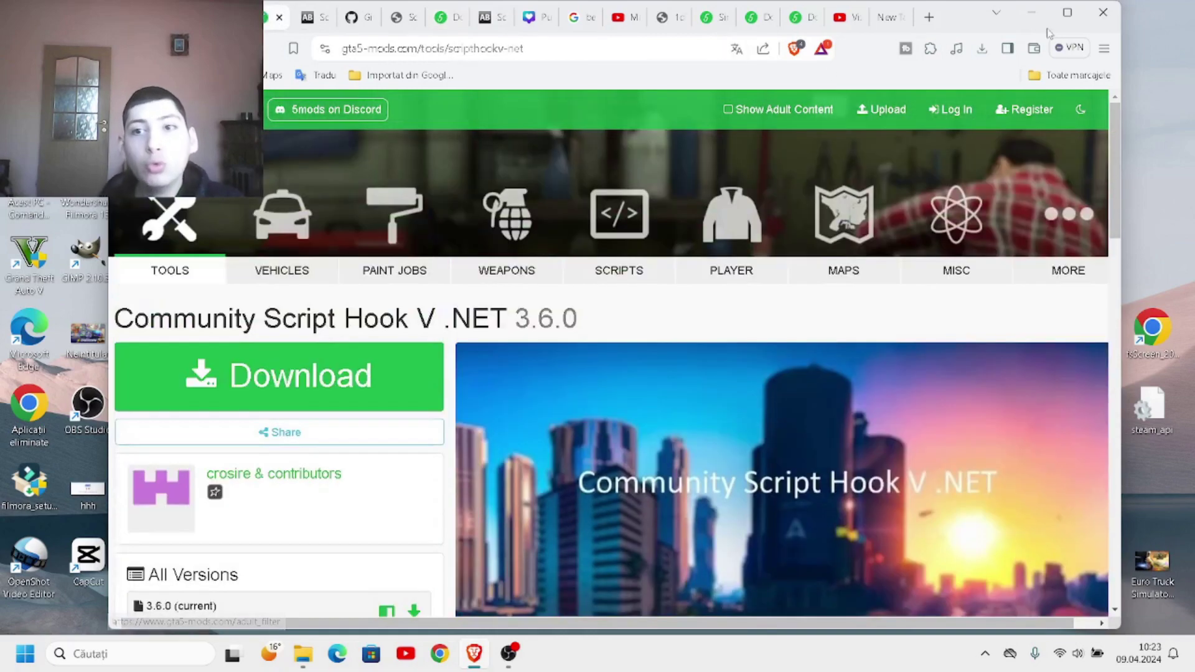
left_click(1055, 14)
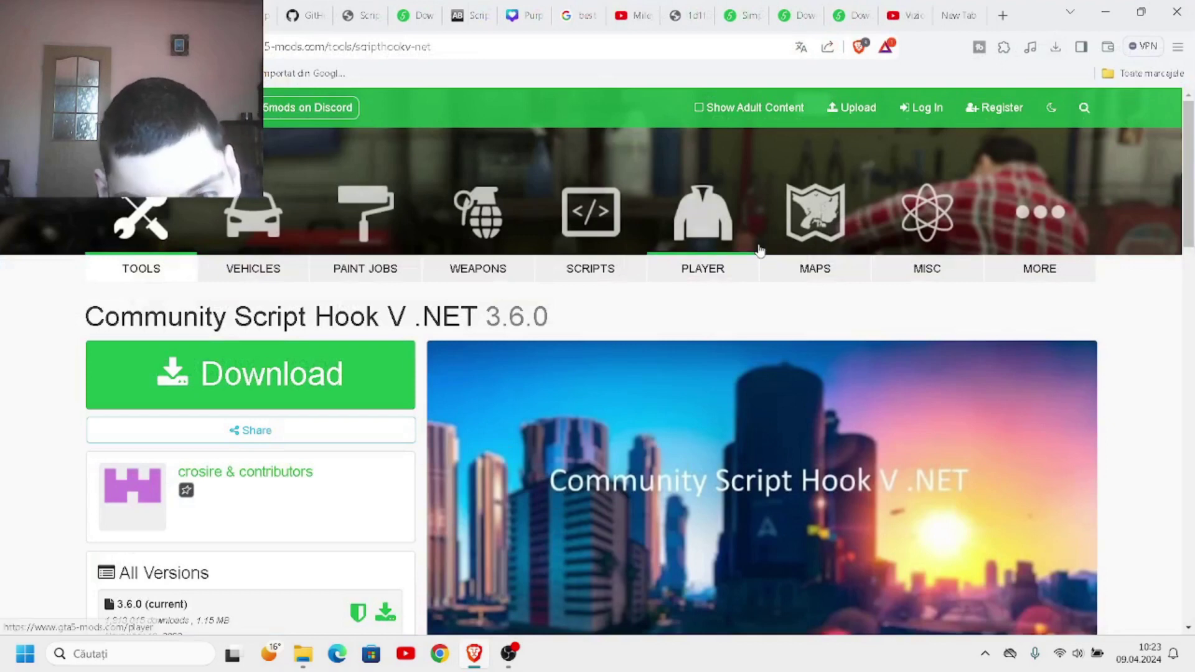
- Copy the text "Script Hook V .NET" from the mod page's title
left_click_drag(550, 318, 441, 330)
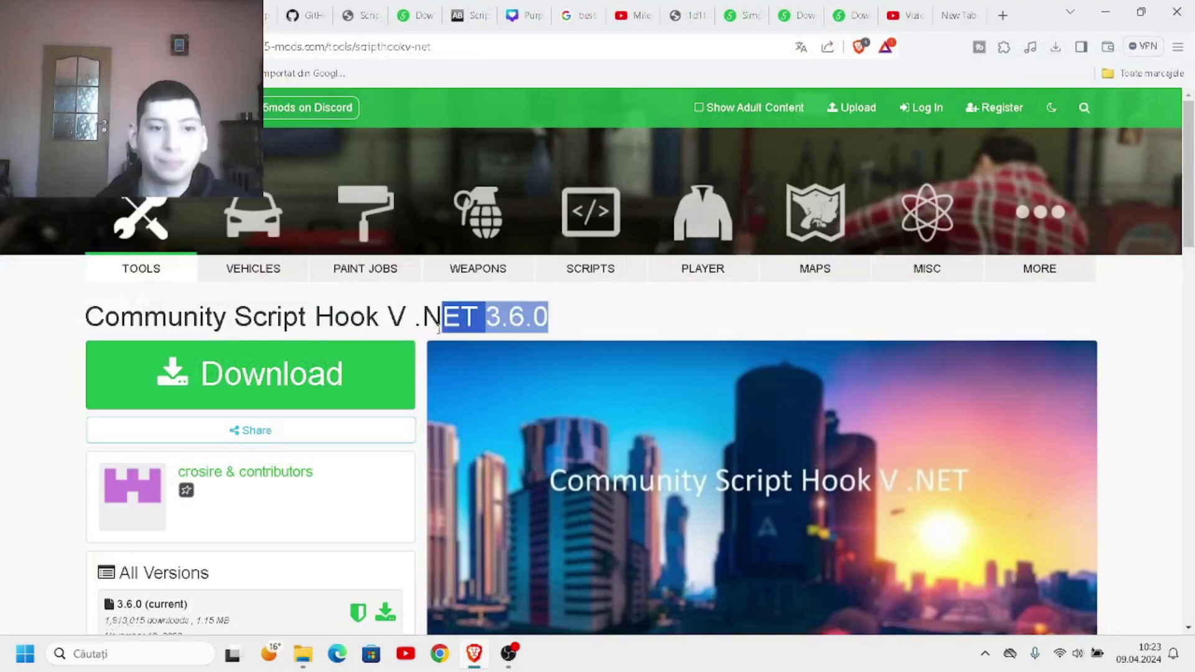
left_click(281, 47)
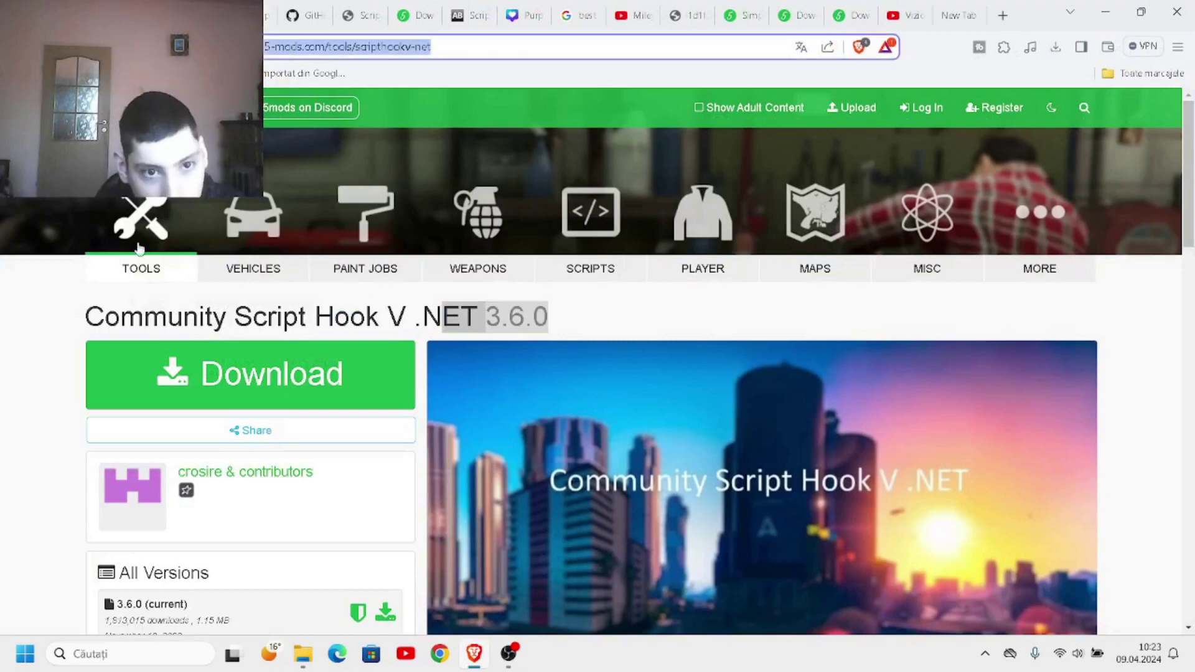
left_click_drag(235, 321, 477, 321)
key("ctrl+c")
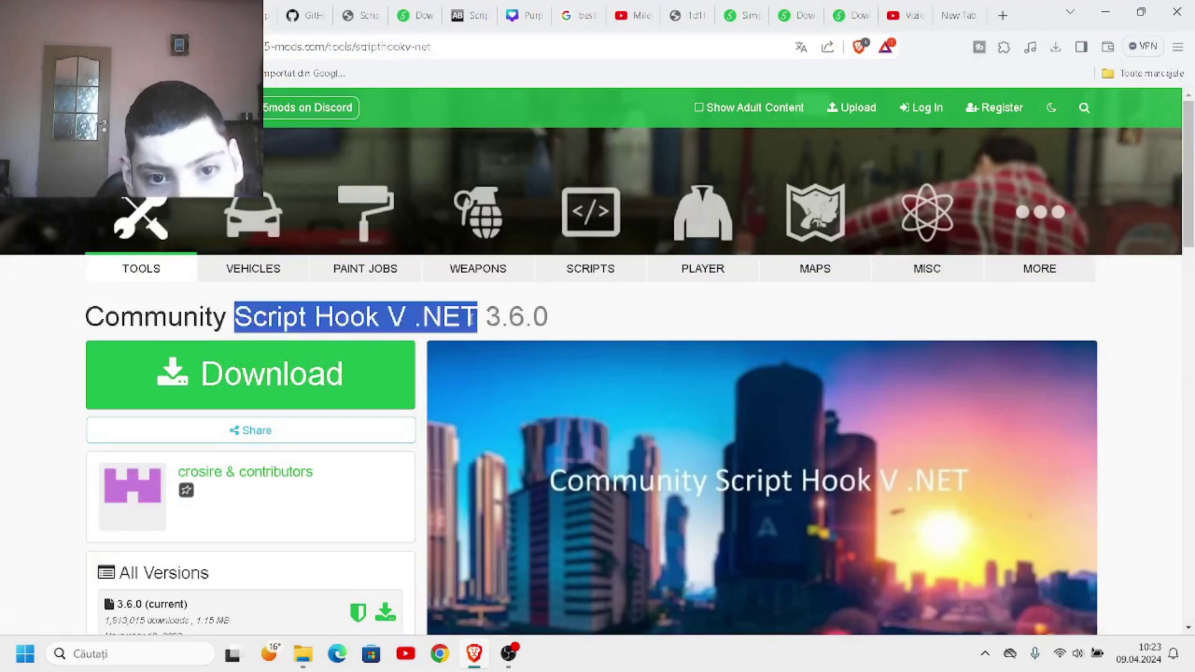
right_click(468, 316)
left_click(492, 324)
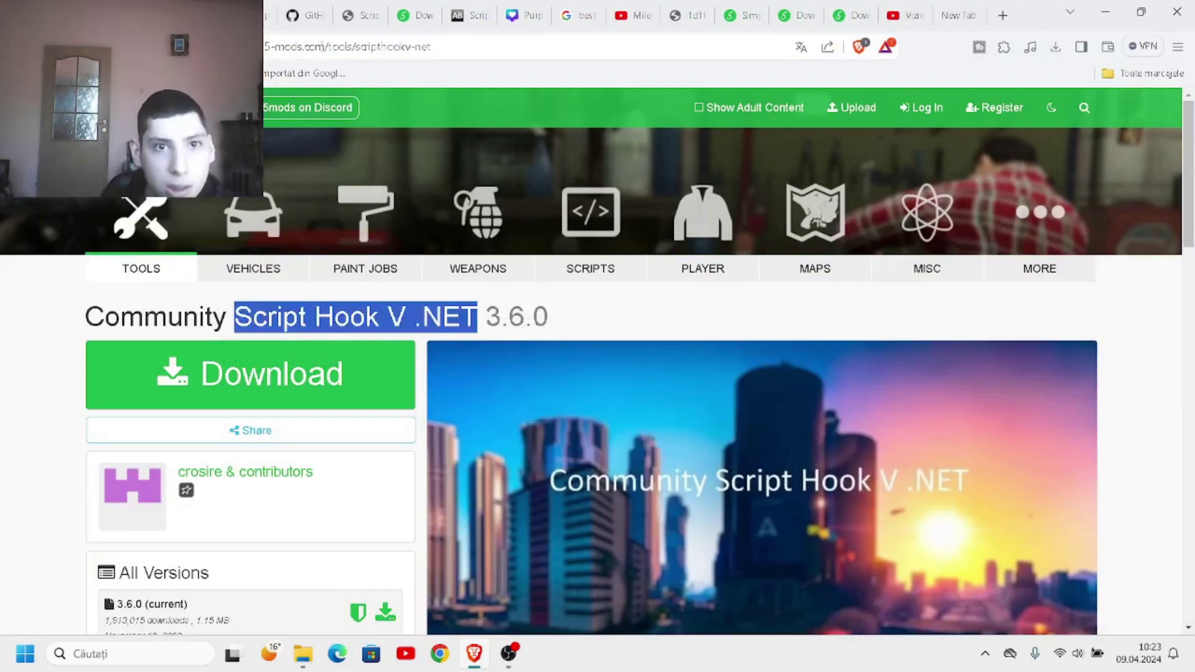
- Search Google for the copied text "Script Hook V .NET"
left_click(322, 47)
key("BackSpace")
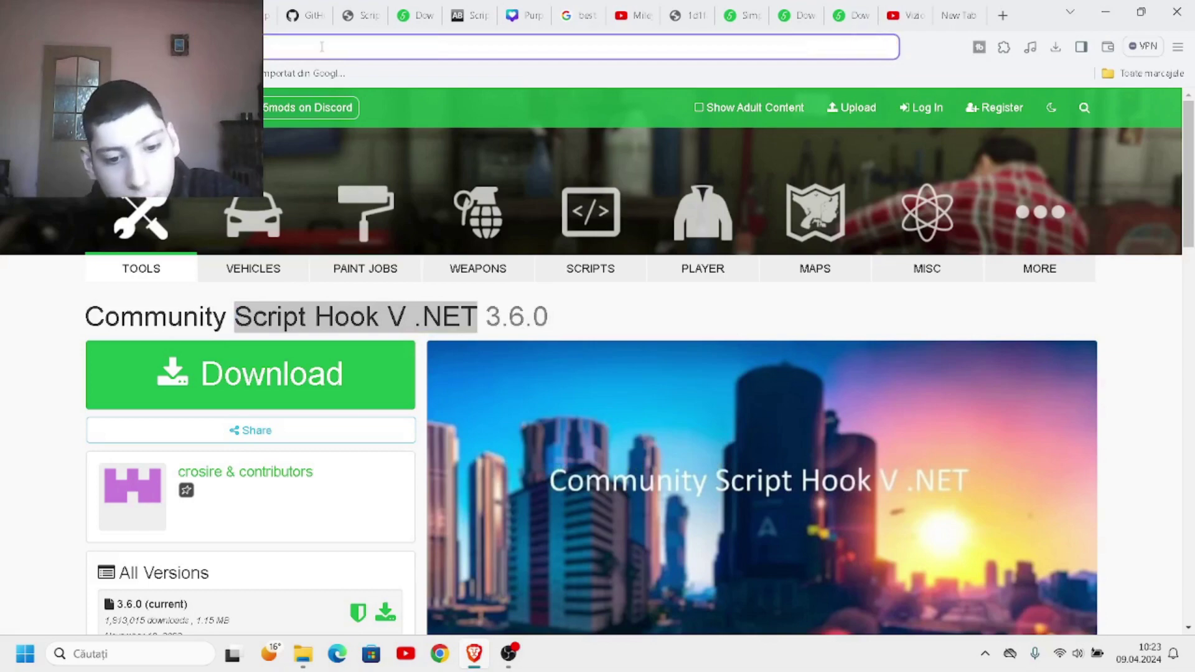
key("ctrl+v")
type("4")
key("BackSpace")
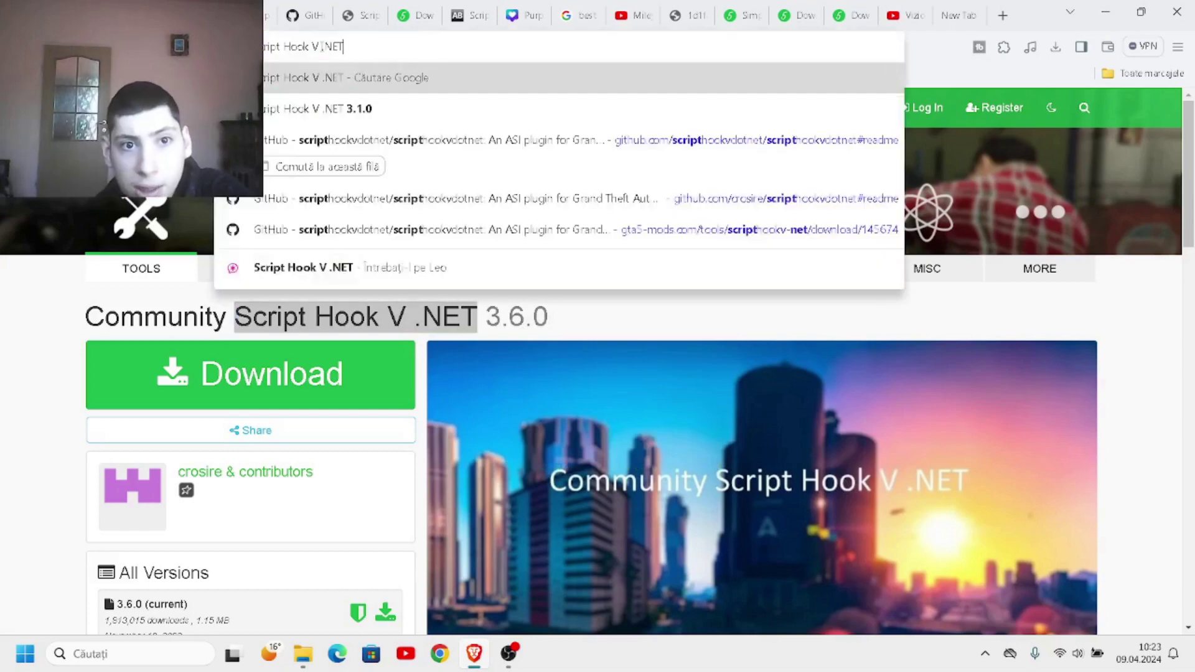
key("Return")
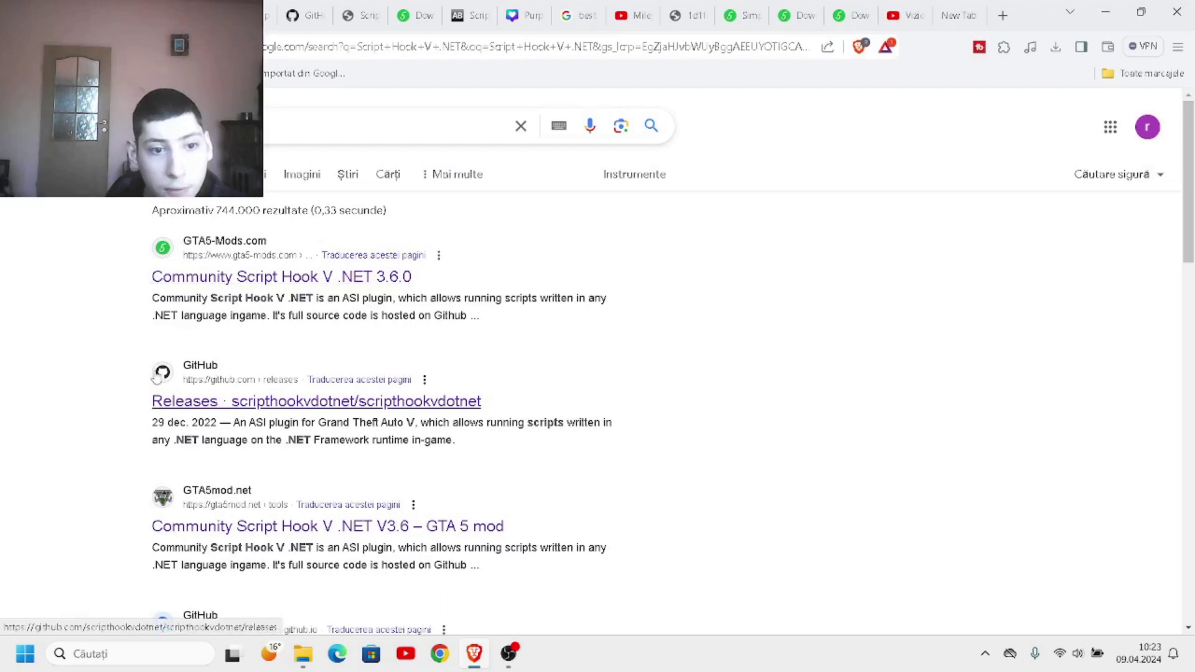
- Open the GTA5mod.net search result for Community Script Hook V .NET V3.6 and go to its download list
left_click(184, 530)
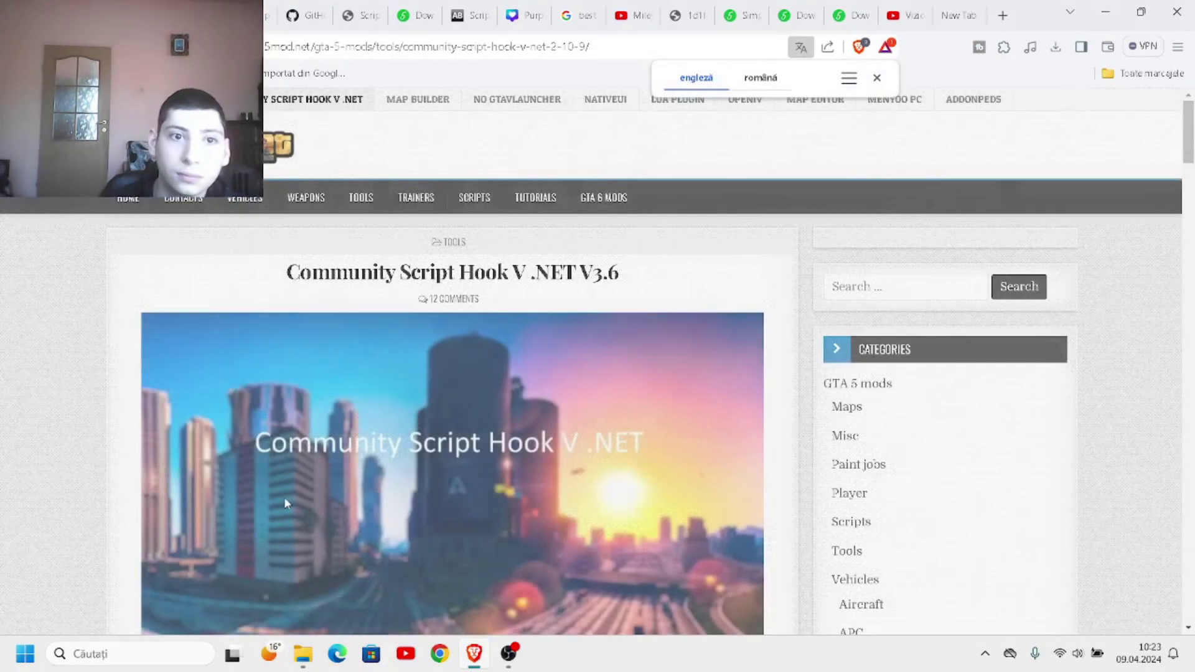
scroll(285, 503, "down", 15)
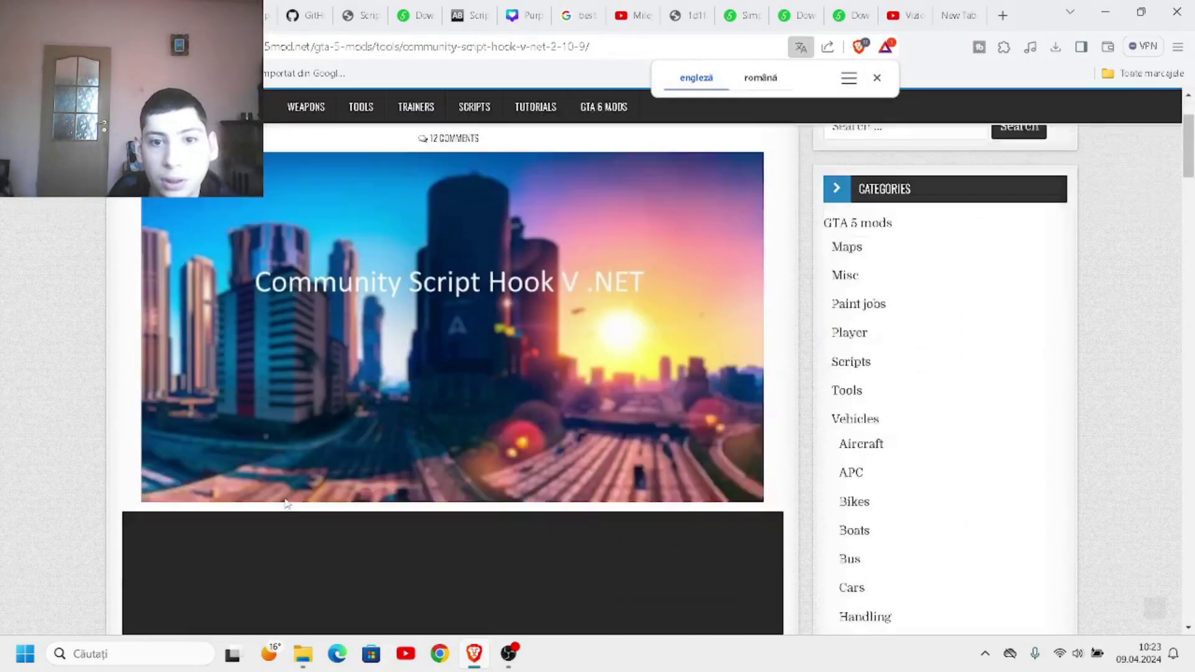
scroll(287, 503, "down", 4)
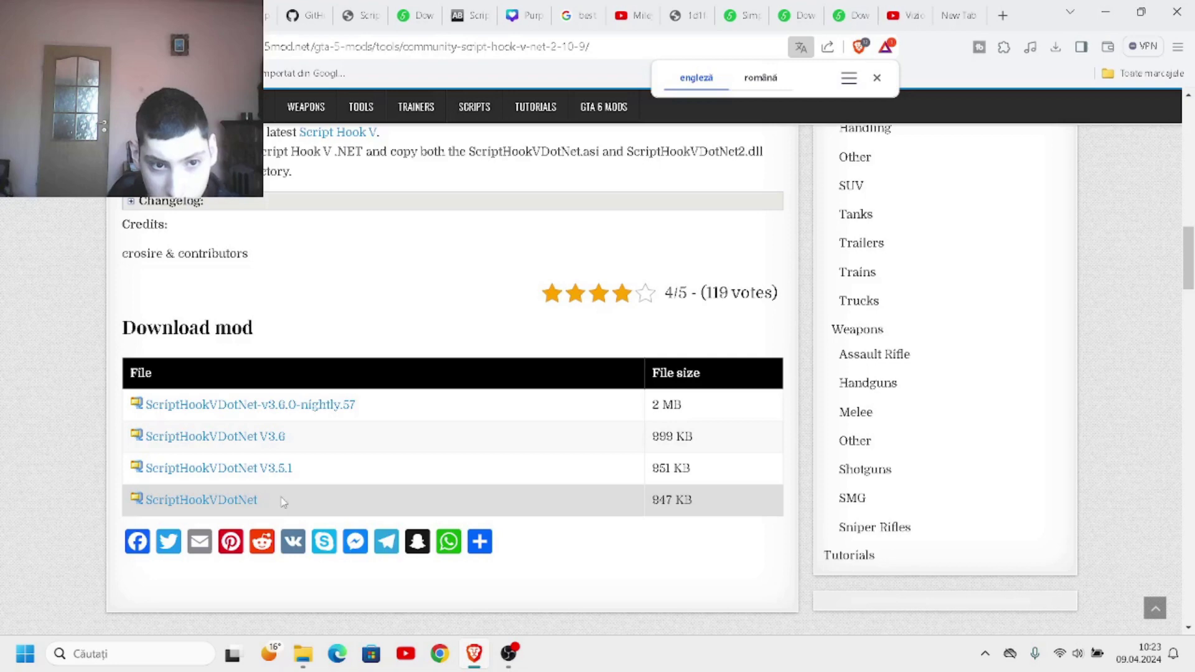
- Download ScriptHookVDotNet V3.5.1 from the mod's file list and save it as a zip under its suggested name
left_click(238, 467)
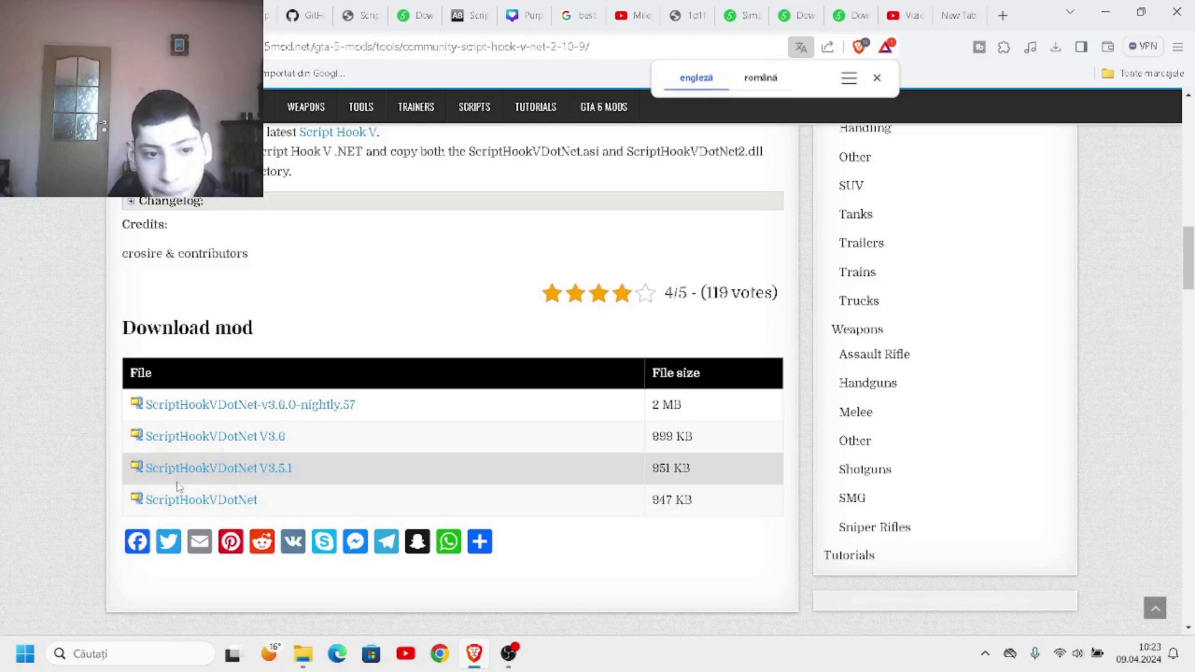
scroll(180, 486, "down", 3)
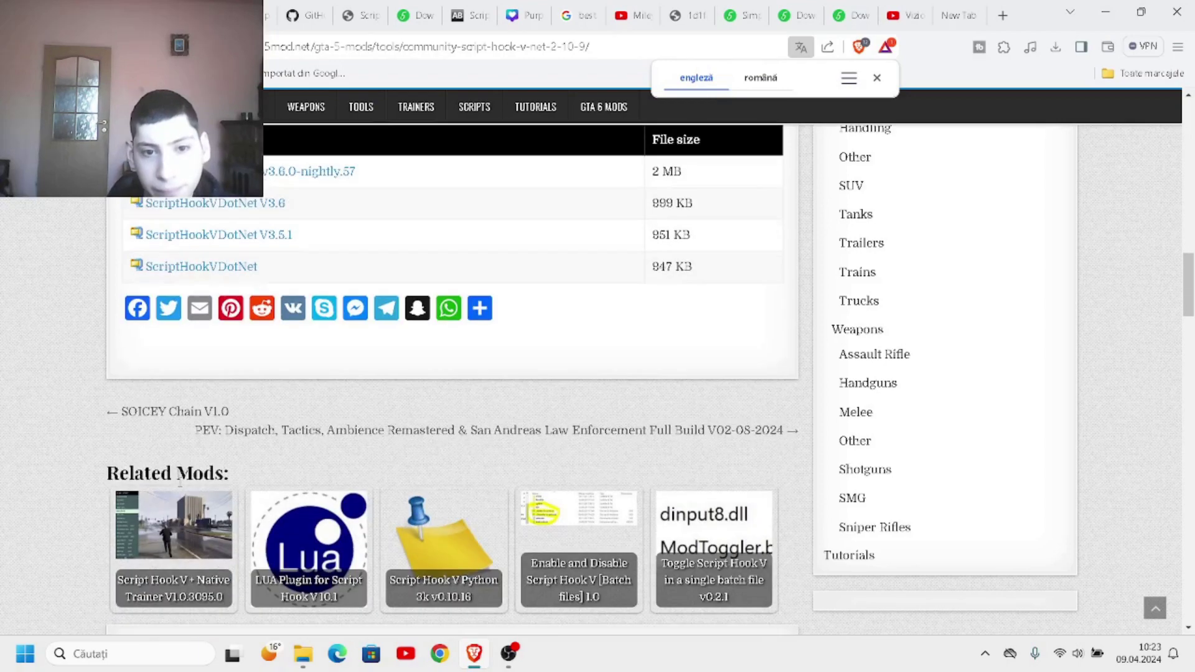
scroll(181, 485, "up", 3)
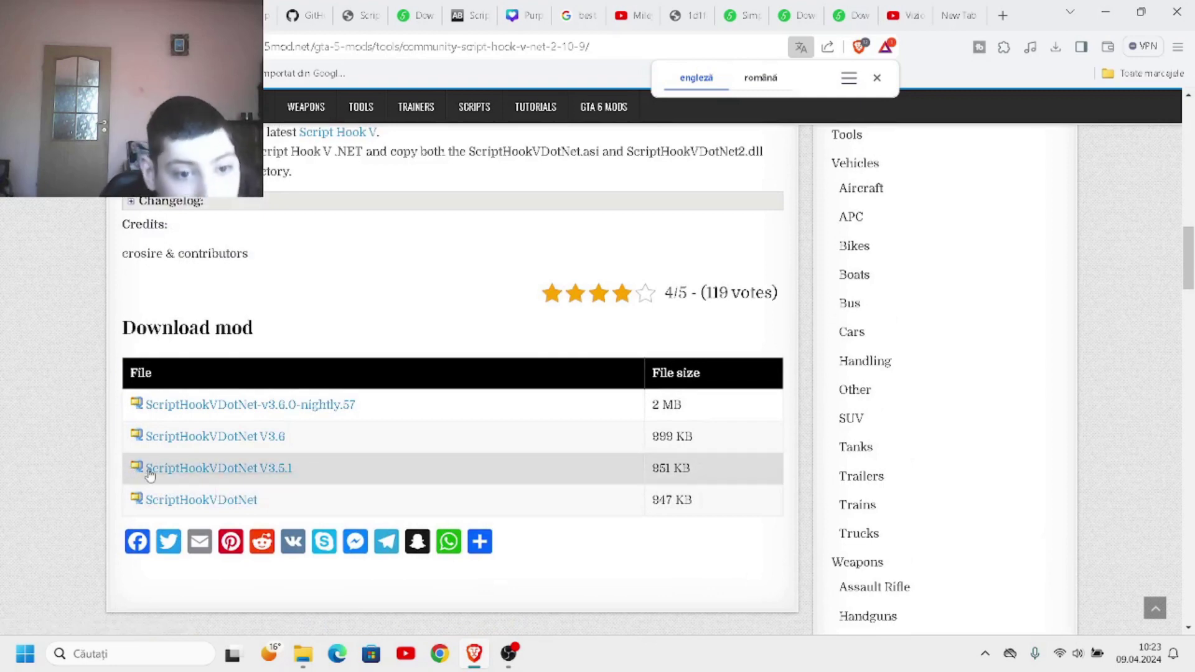
left_click(229, 472)
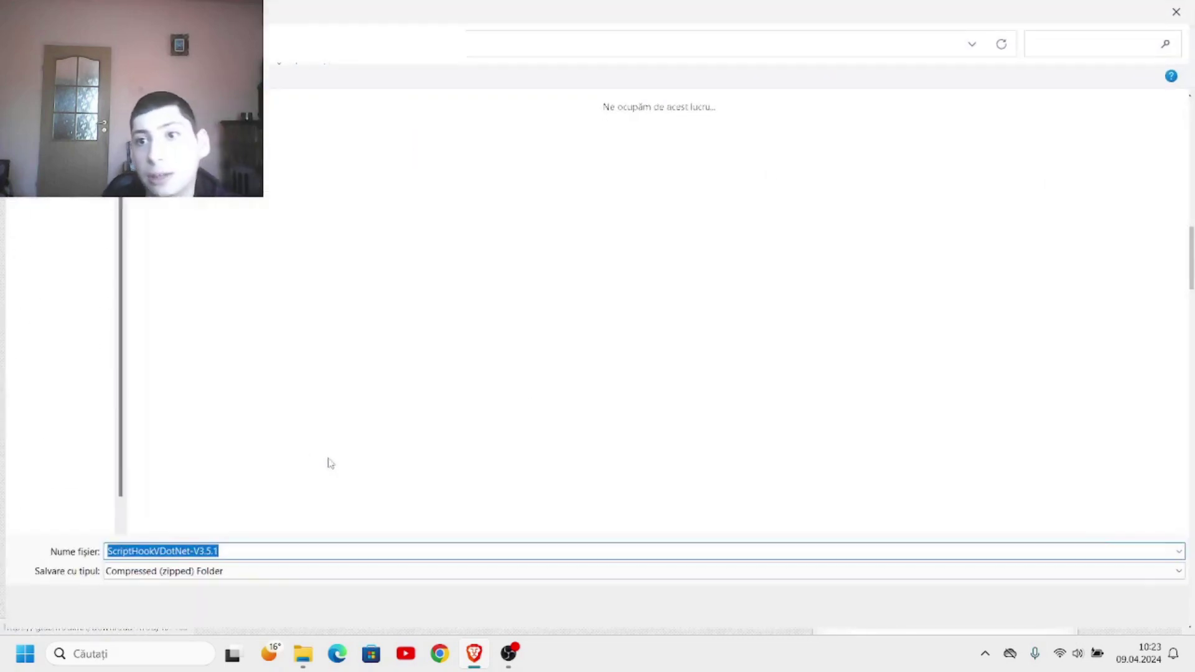
left_click(1064, 609)
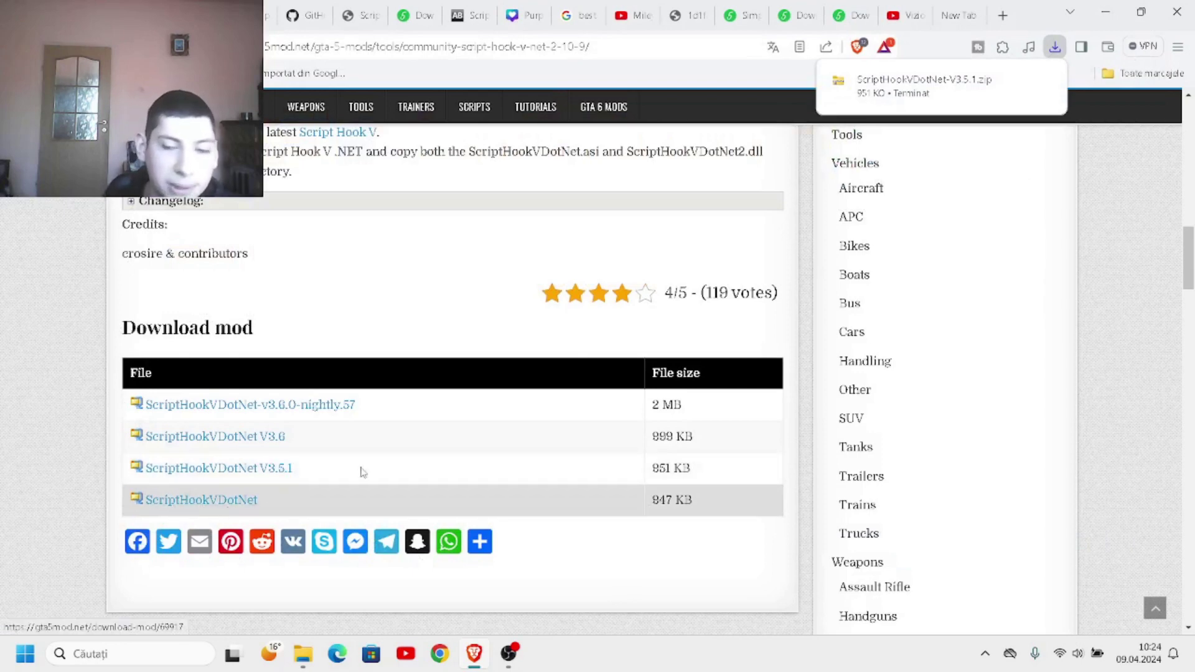
- Open the downloaded ScriptHookVDotNet-V3.5.1 archive from its folder and copy the six ScriptHookVDotNet files, leaving out the two text documents
mouse_move(986, 95)
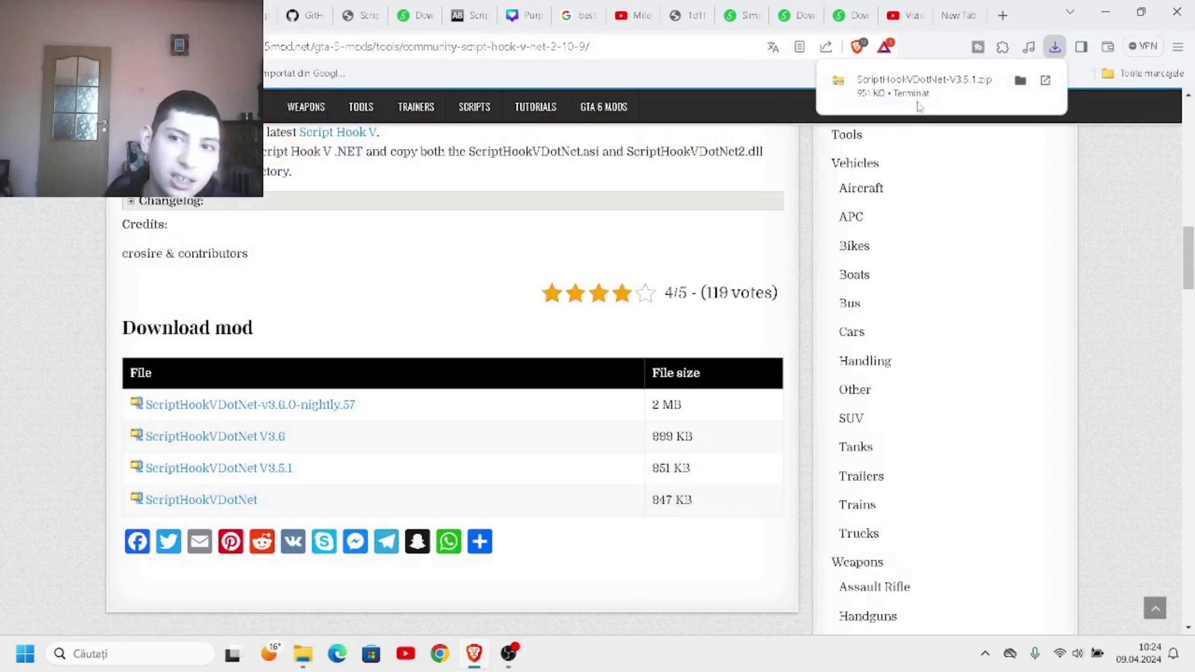
left_click(1019, 86)
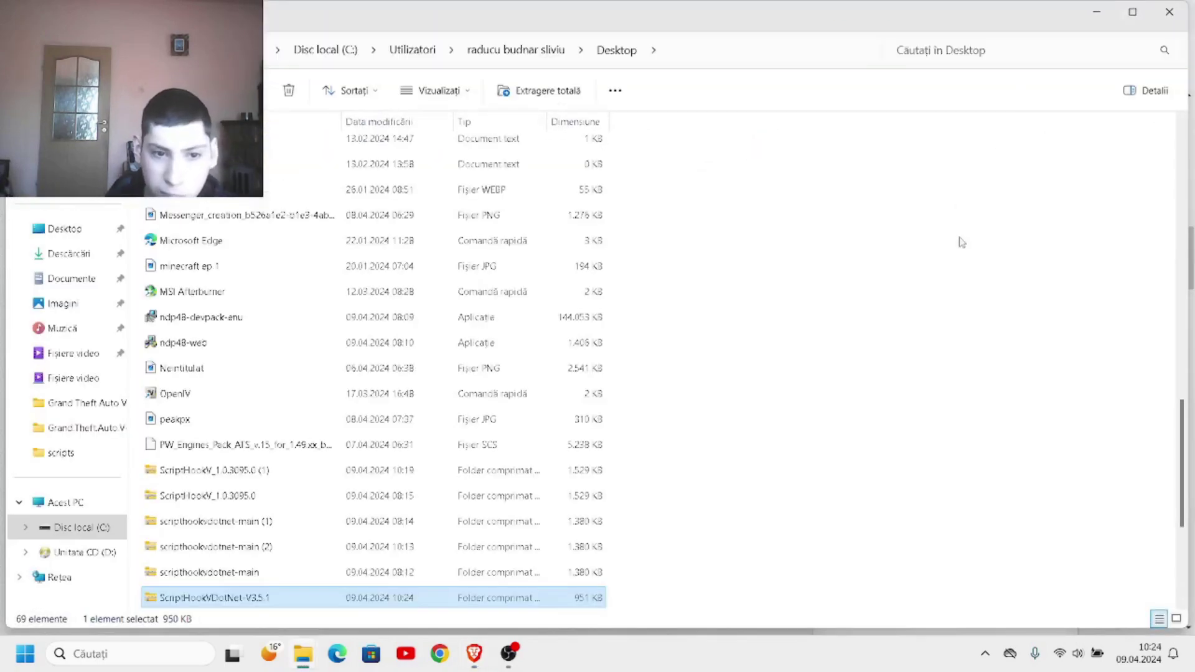
double_click(249, 598)
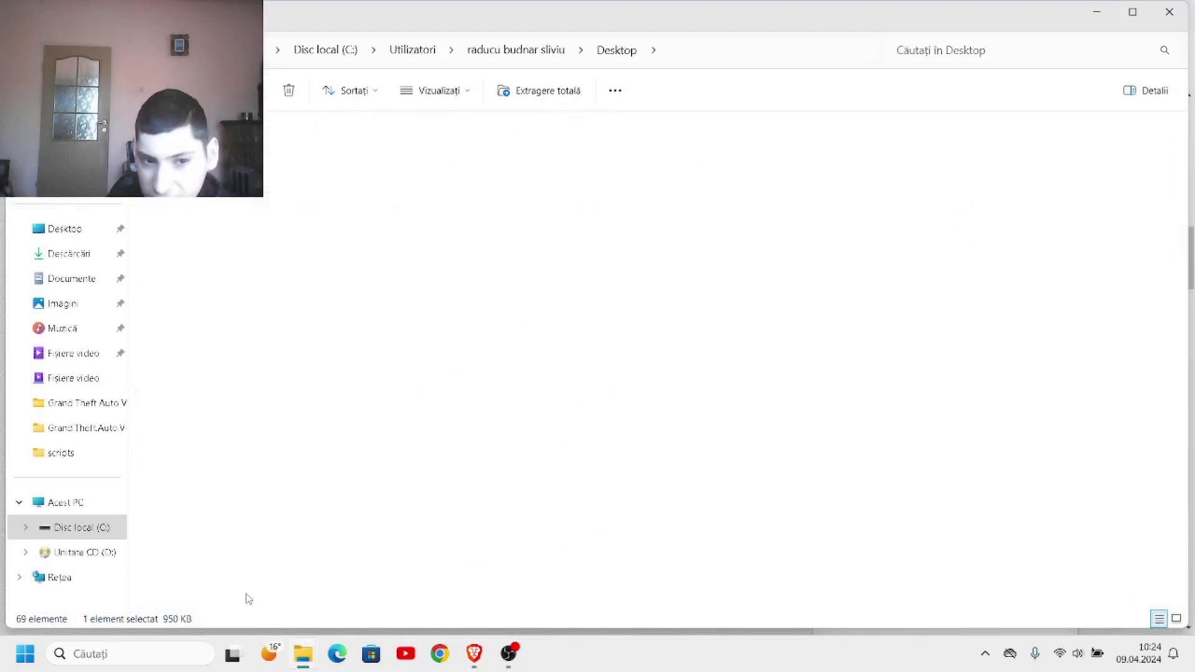
left_click_drag(219, 513, 218, 207)
right_click(218, 208)
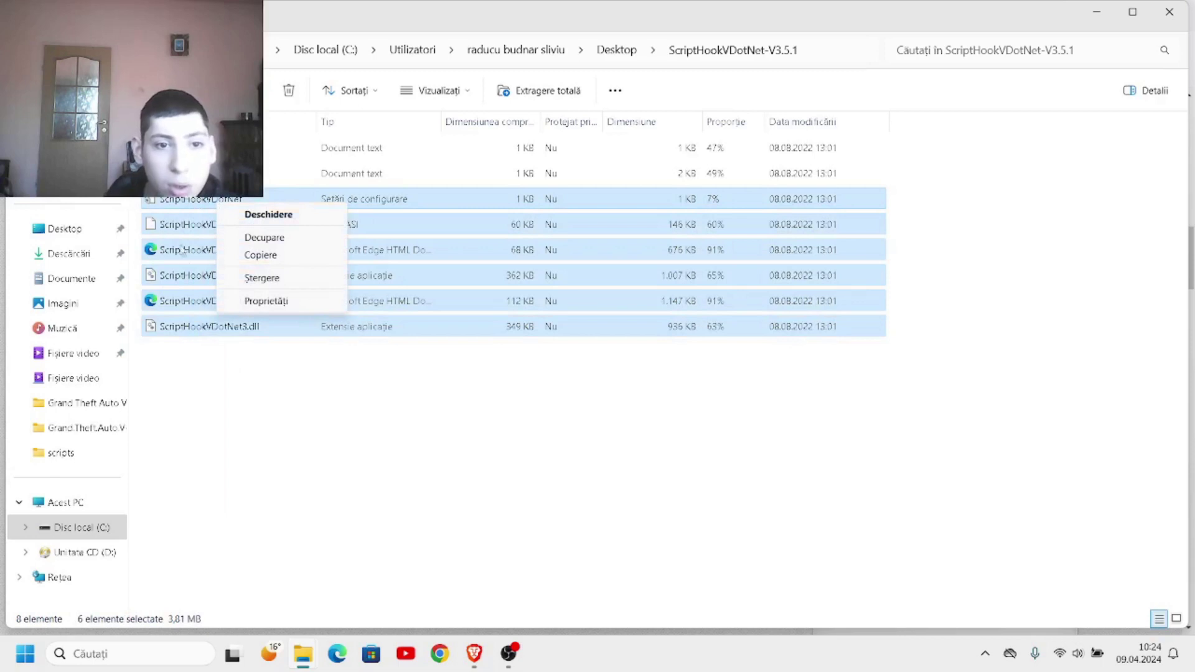
left_click(285, 259)
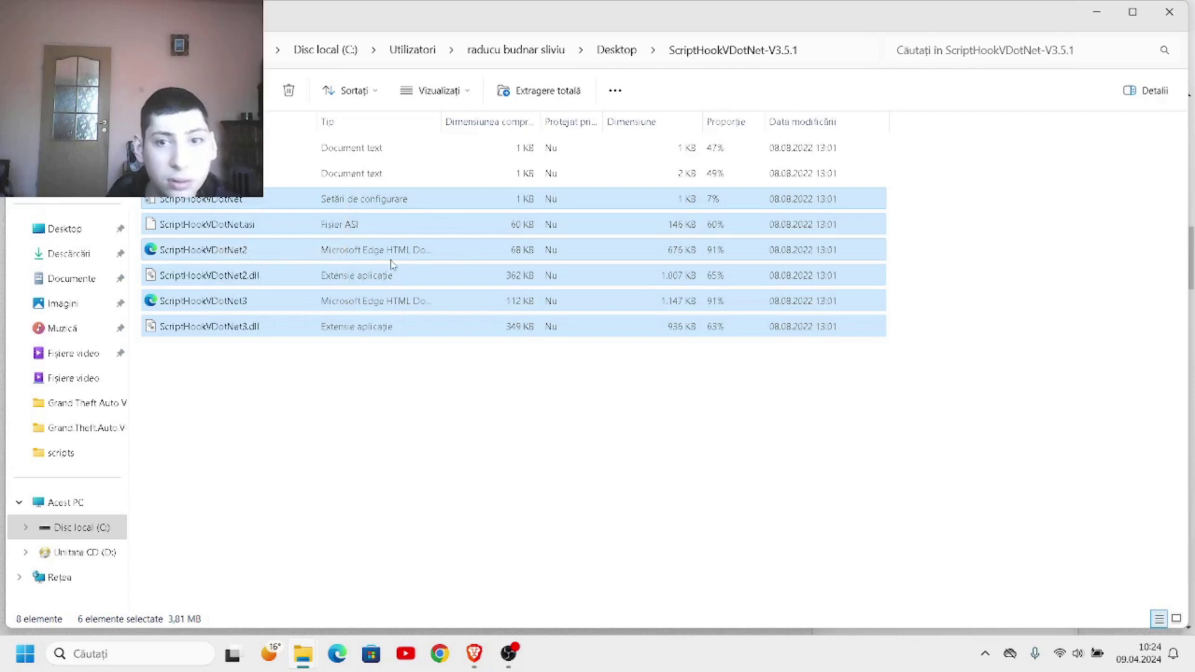
- Minimize the archive and browser windows and paste the six copied files into the Grand Theft Auto V folder
left_click(1097, 12)
left_click(1106, 10)
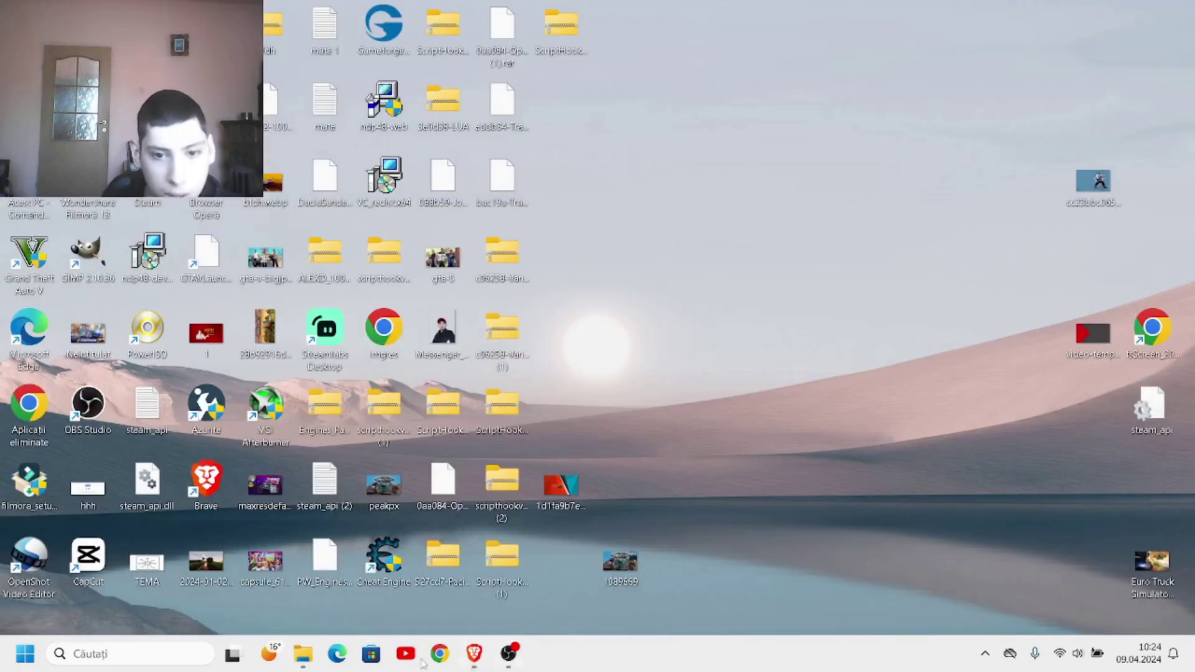
left_click(300, 664)
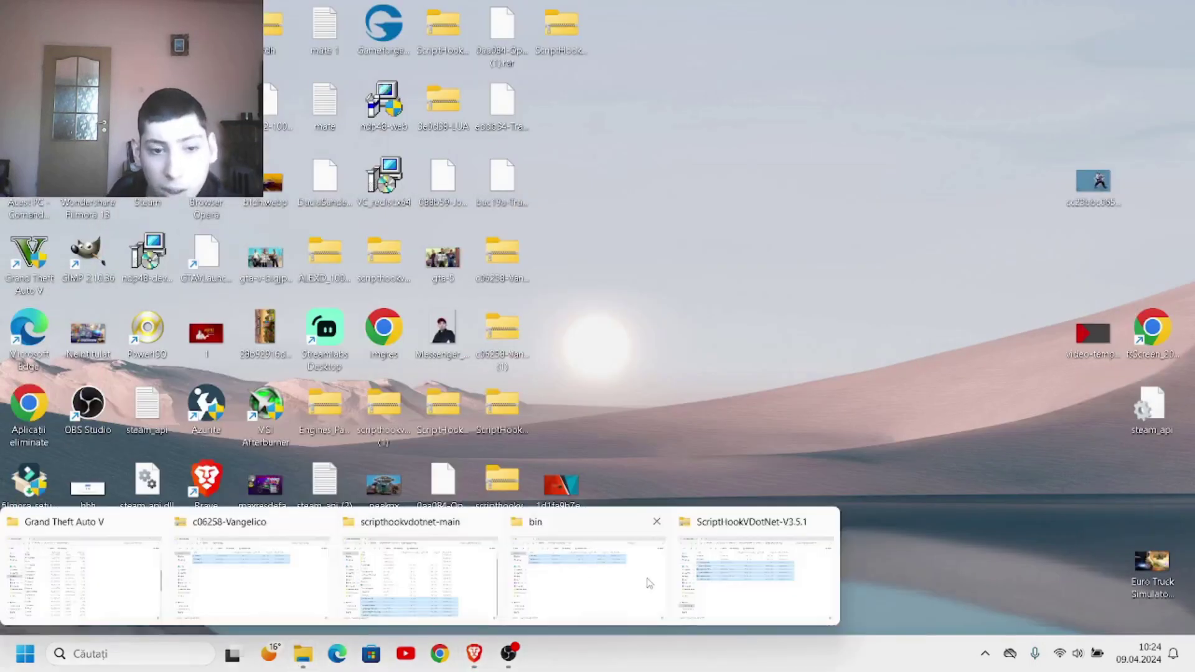
left_click(59, 574)
right_click(875, 327)
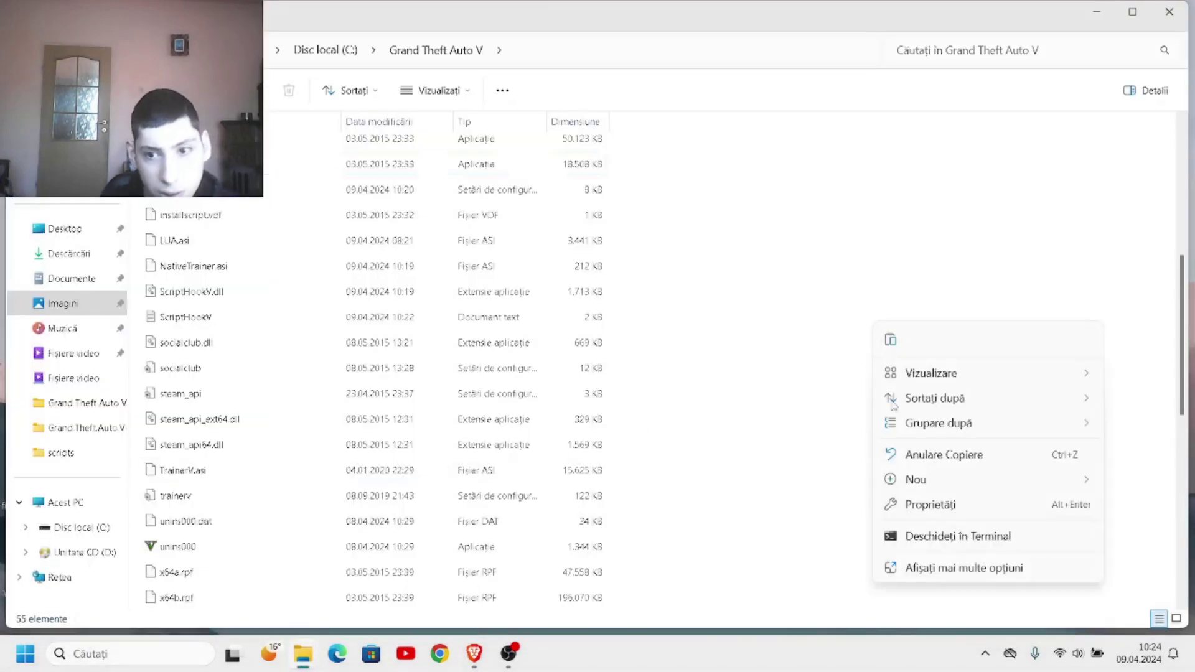
left_click(892, 342)
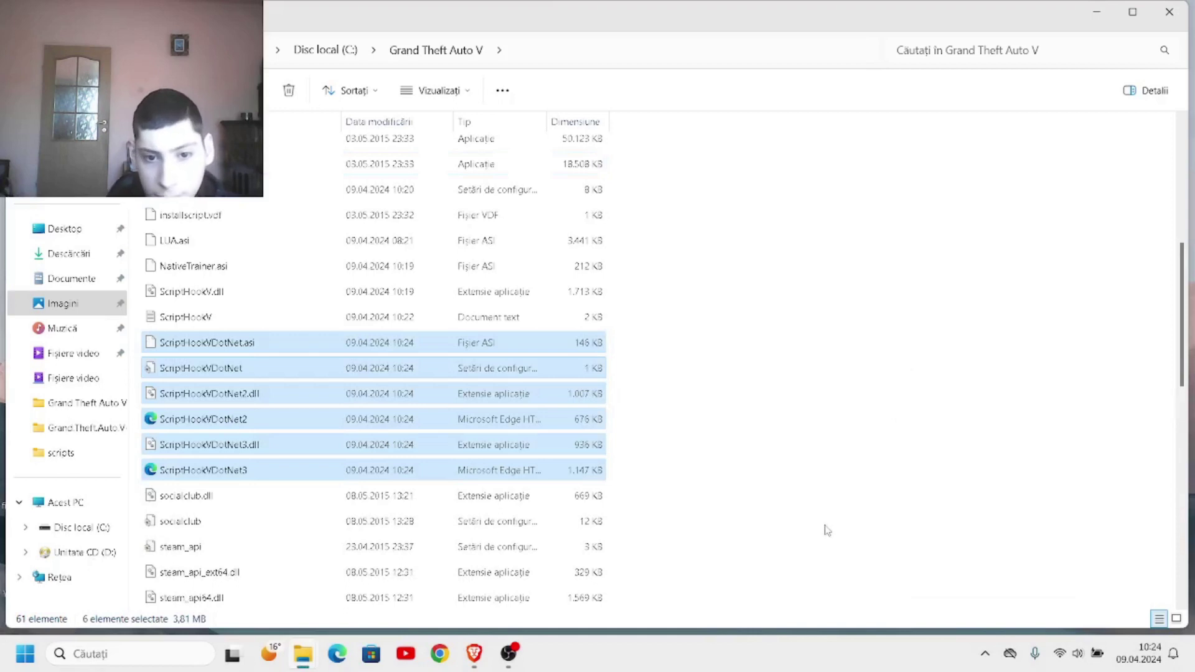
mouse_move(320, 660)
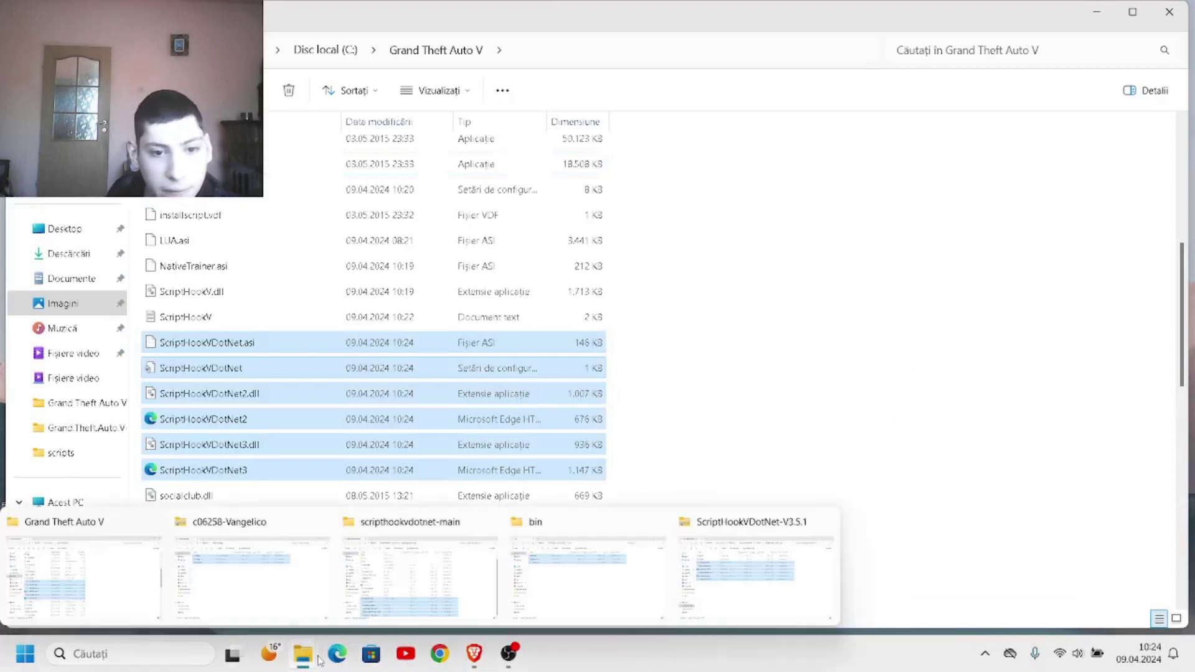
left_click(381, 602)
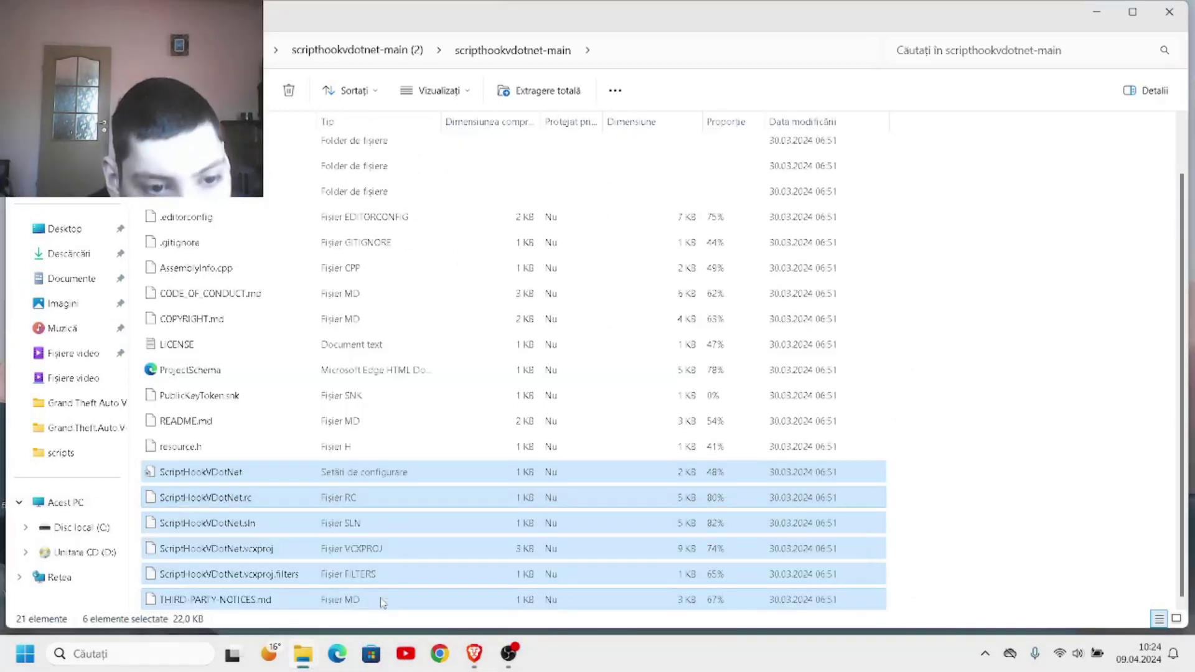
left_click(431, 664)
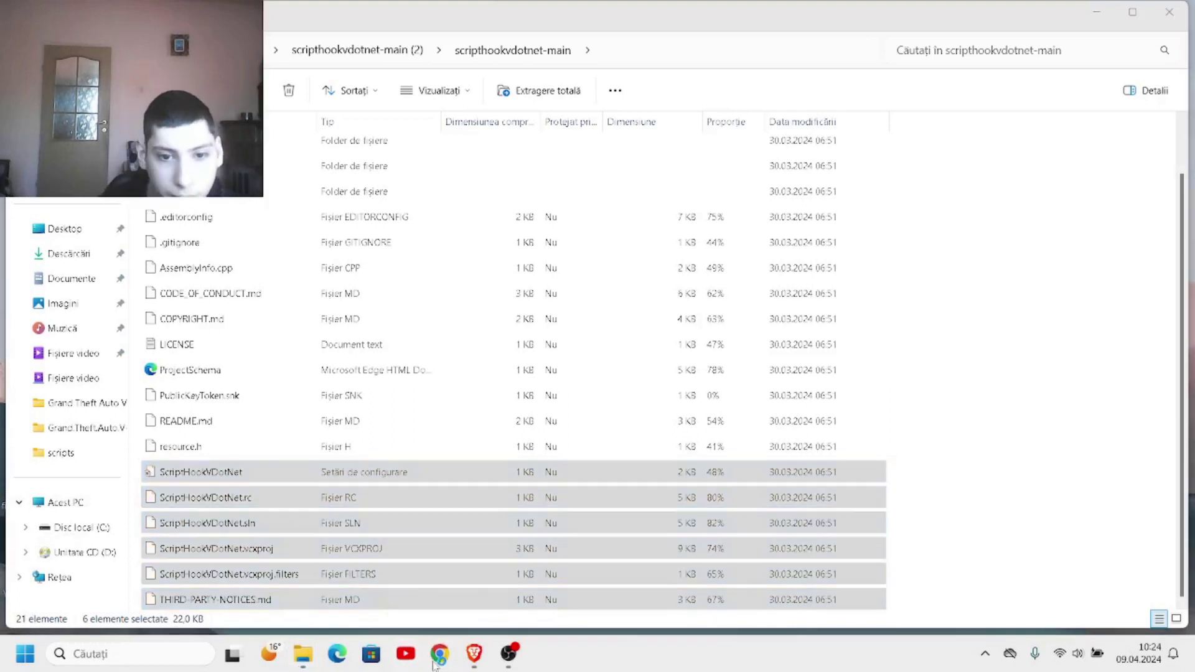
scroll(349, 522, "up", 2)
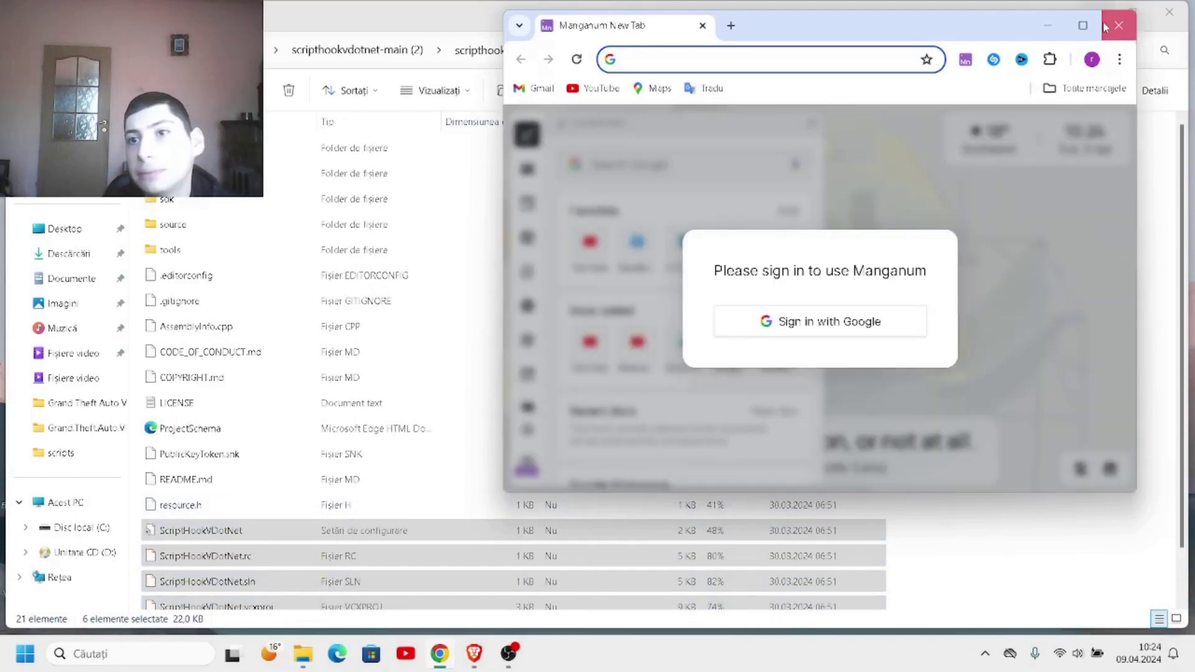
left_click(1118, 25)
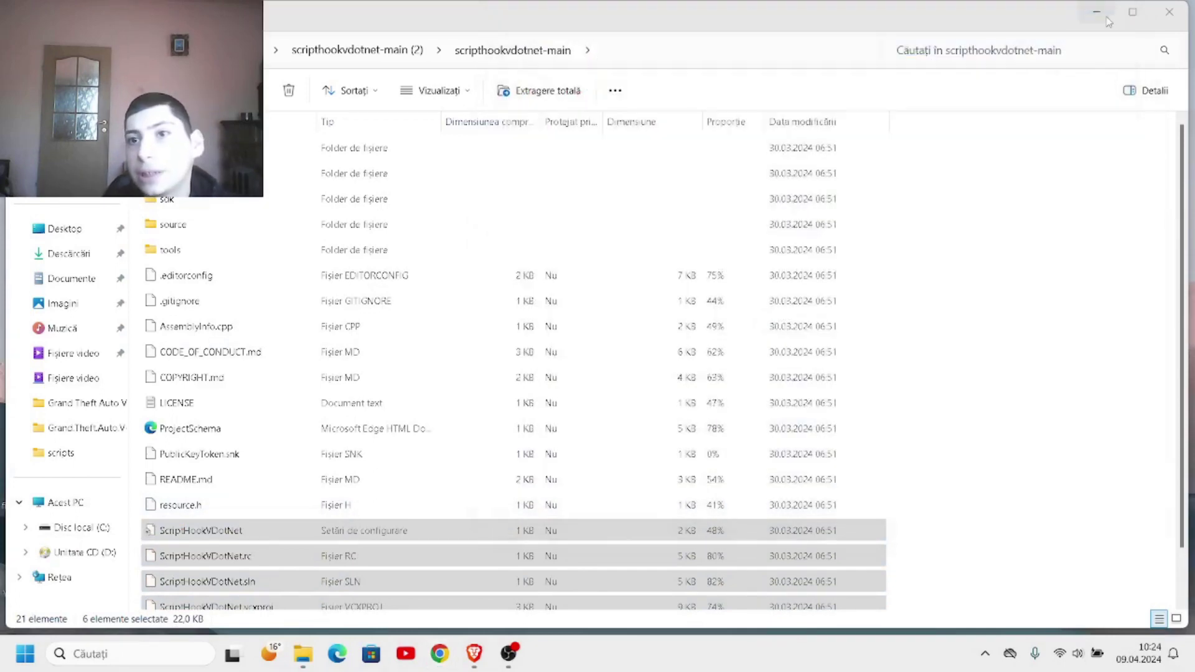
left_click(1096, 13)
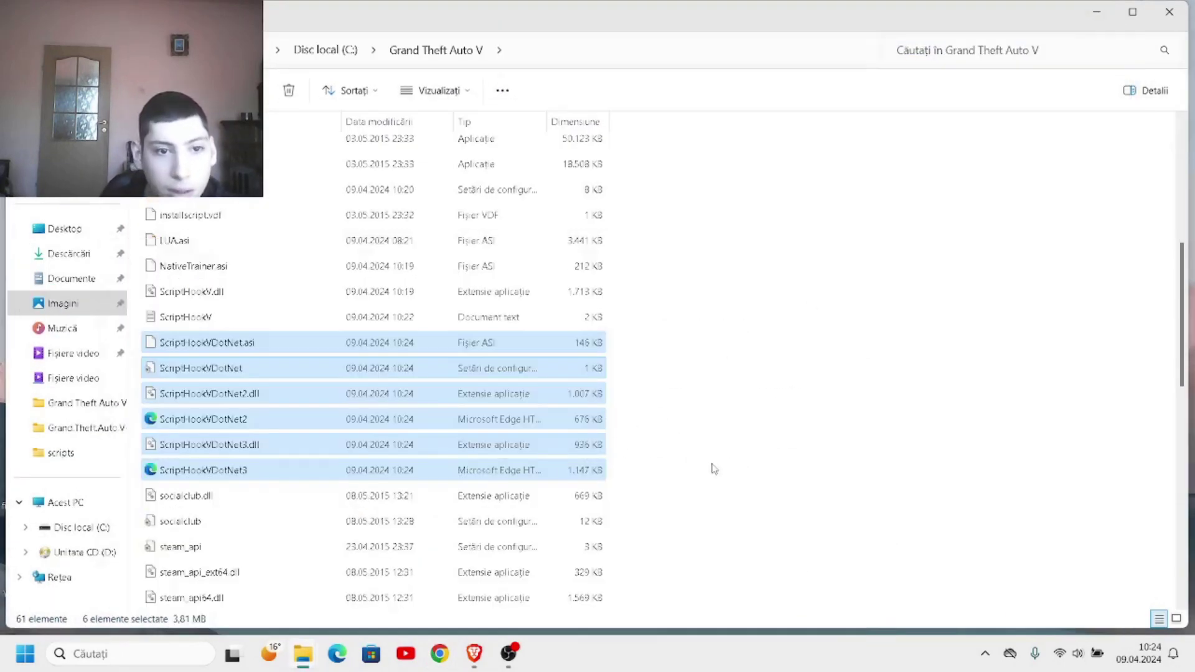
- Copy all three files from the bin folder of the ScriptHookV_1.0.3095.0 (1) archive and close the archive window
mouse_move(506, 668)
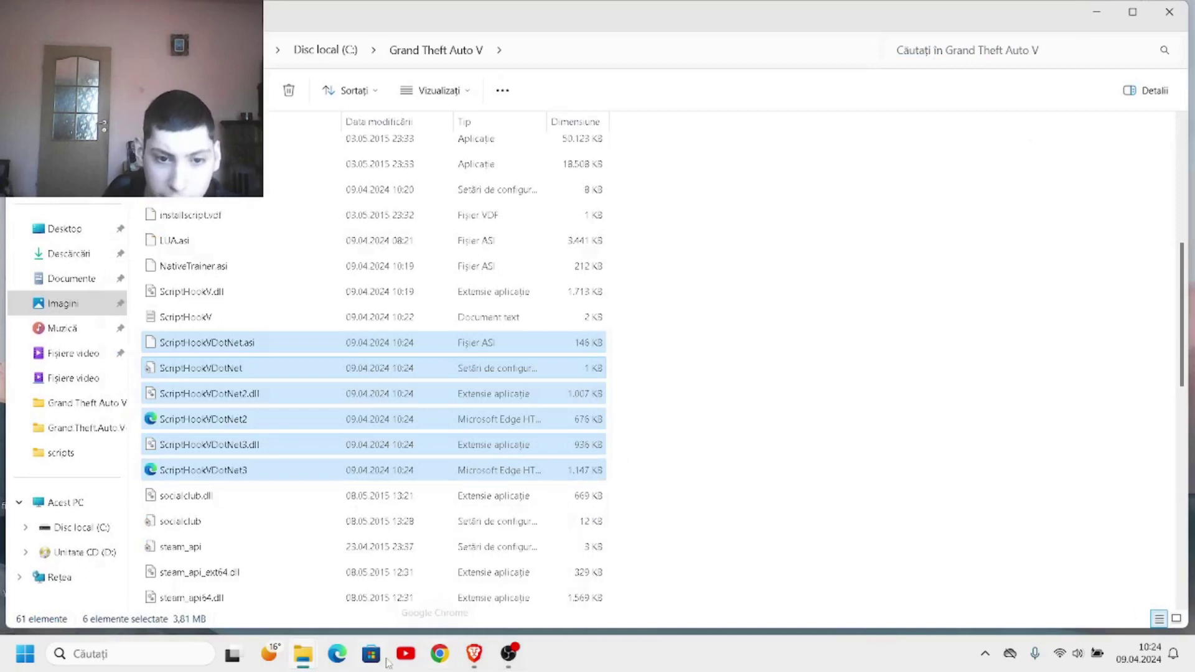
mouse_move(313, 661)
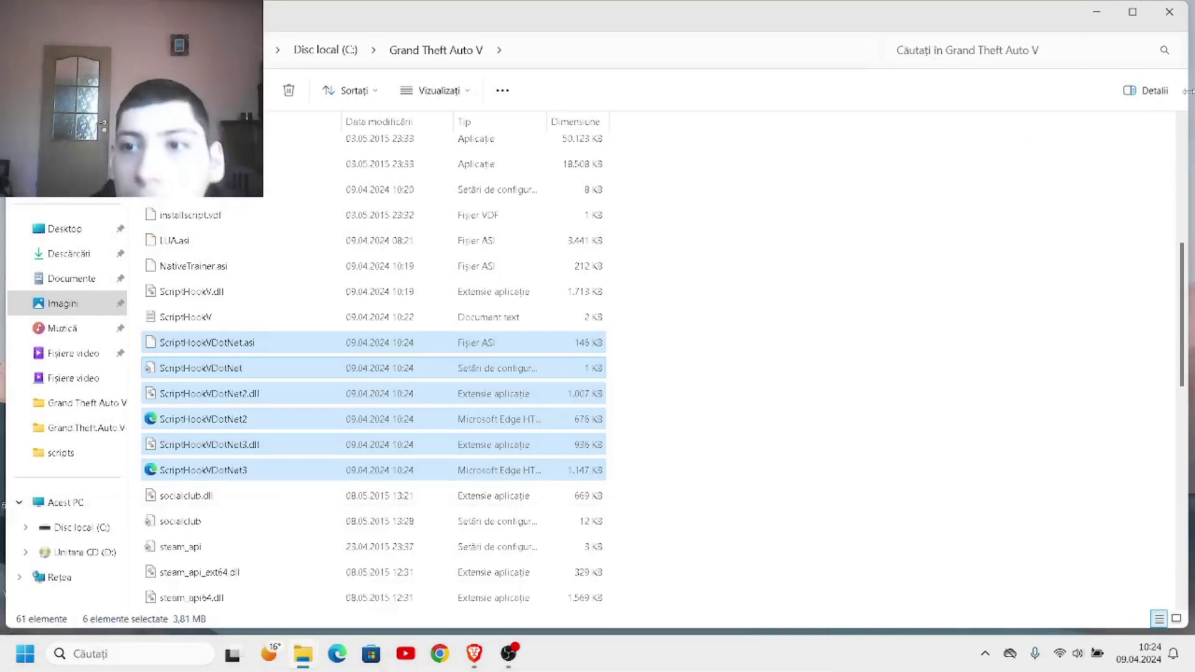
left_click(1097, 12)
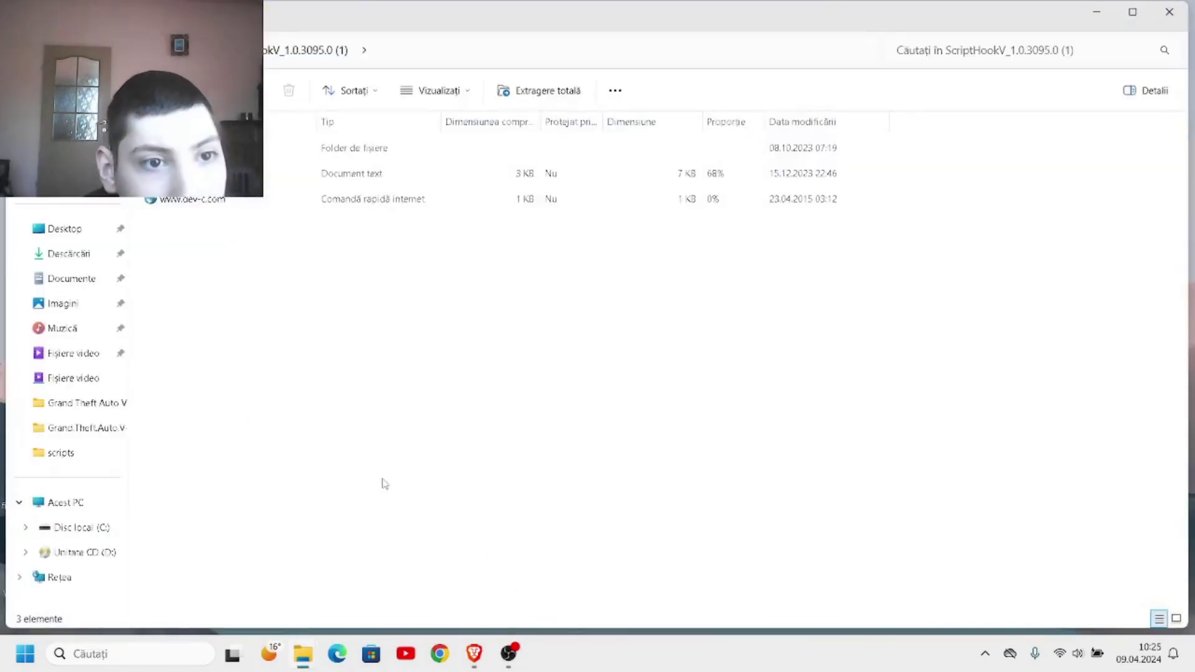
double_click(186, 147)
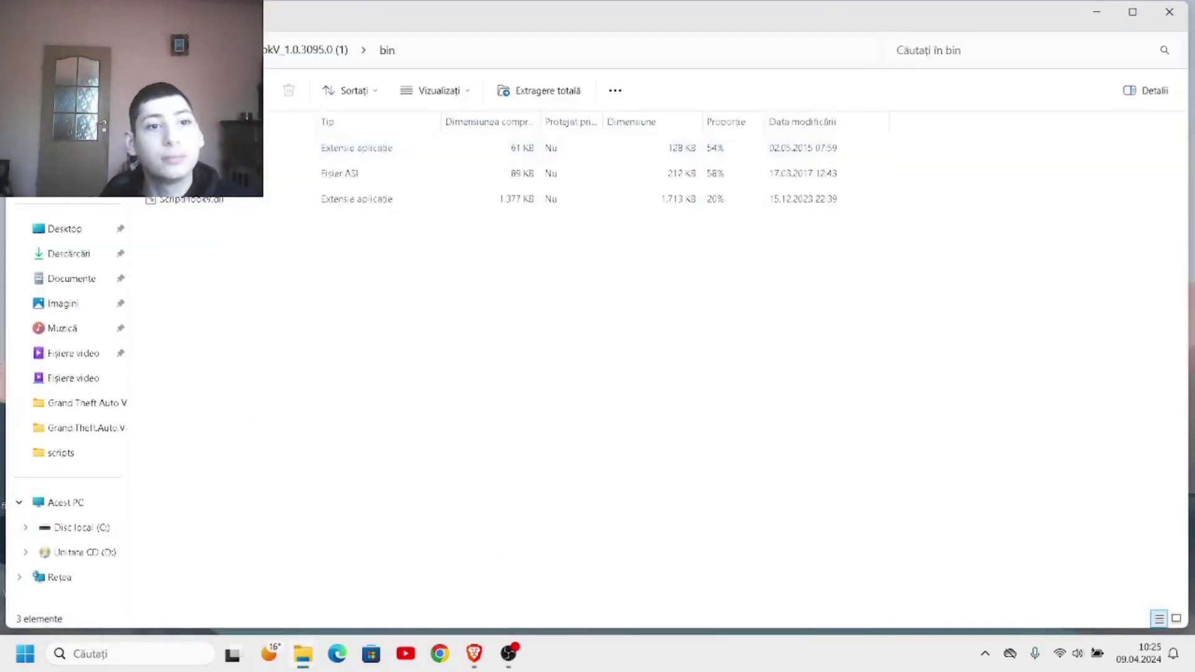
key("ctrl+a")
right_click(207, 145)
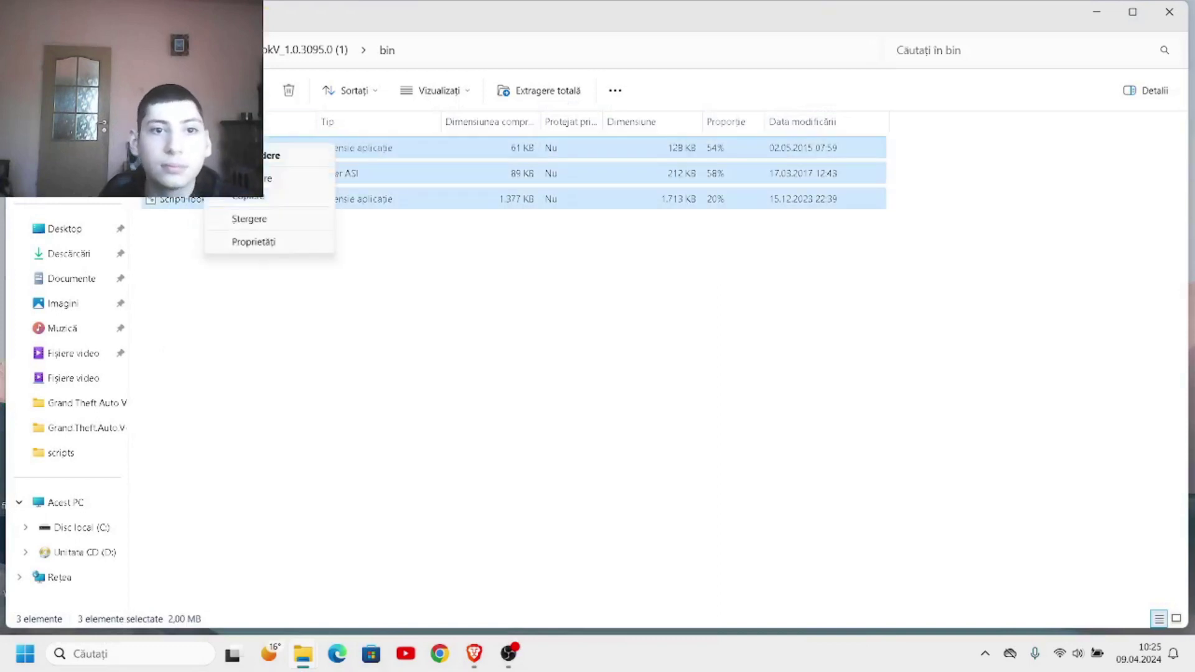
left_click(248, 196)
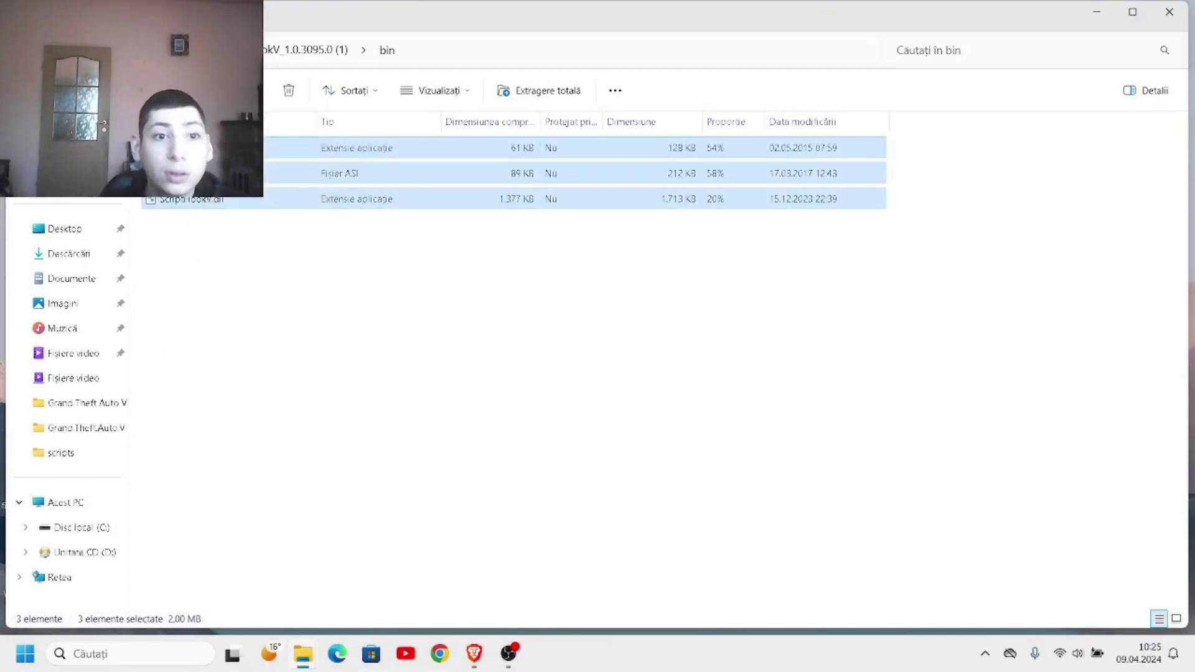
key("alt+Left")
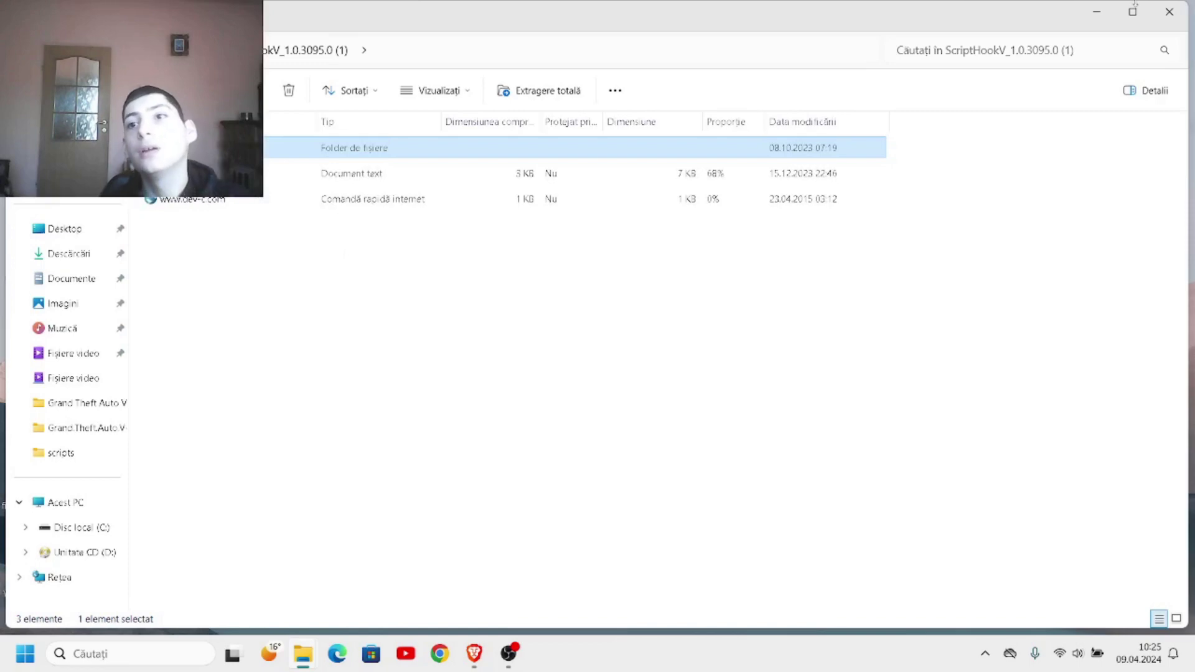
left_click(1169, 11)
mouse_move(465, 658)
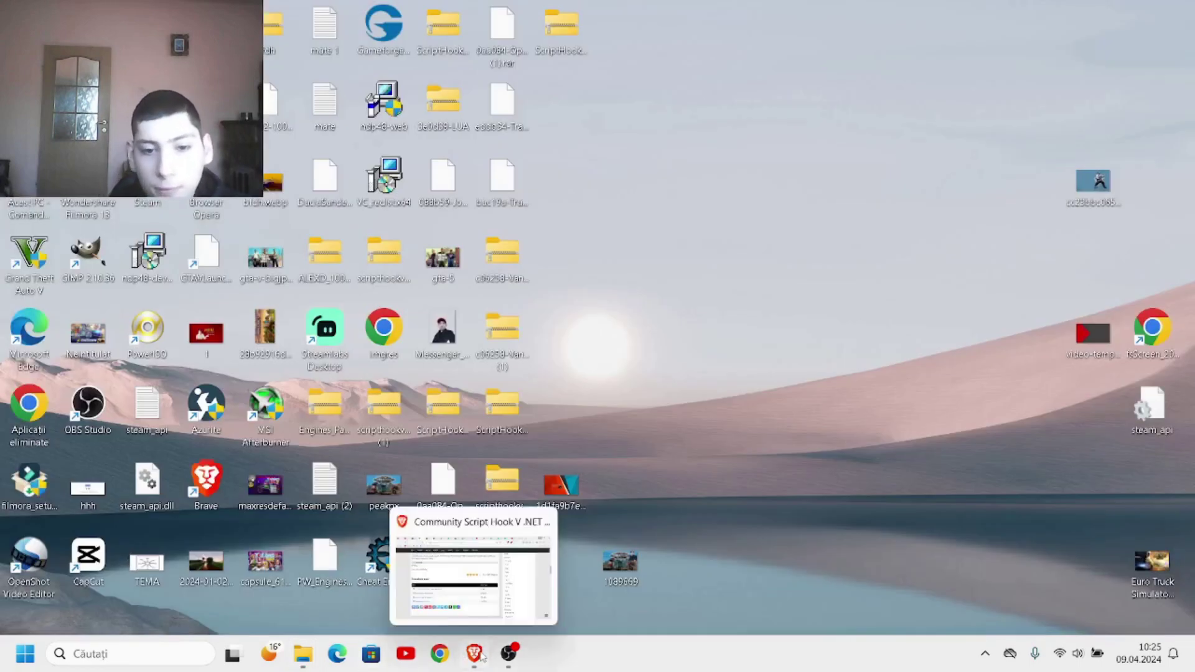
mouse_move(504, 653)
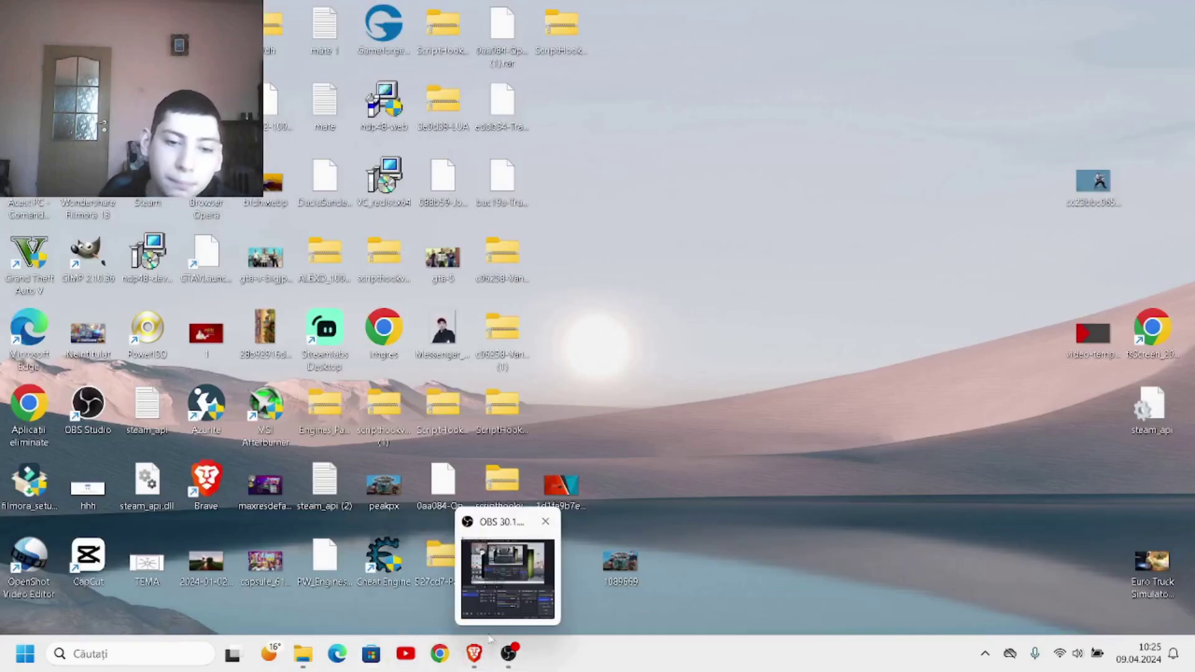
left_click(479, 653)
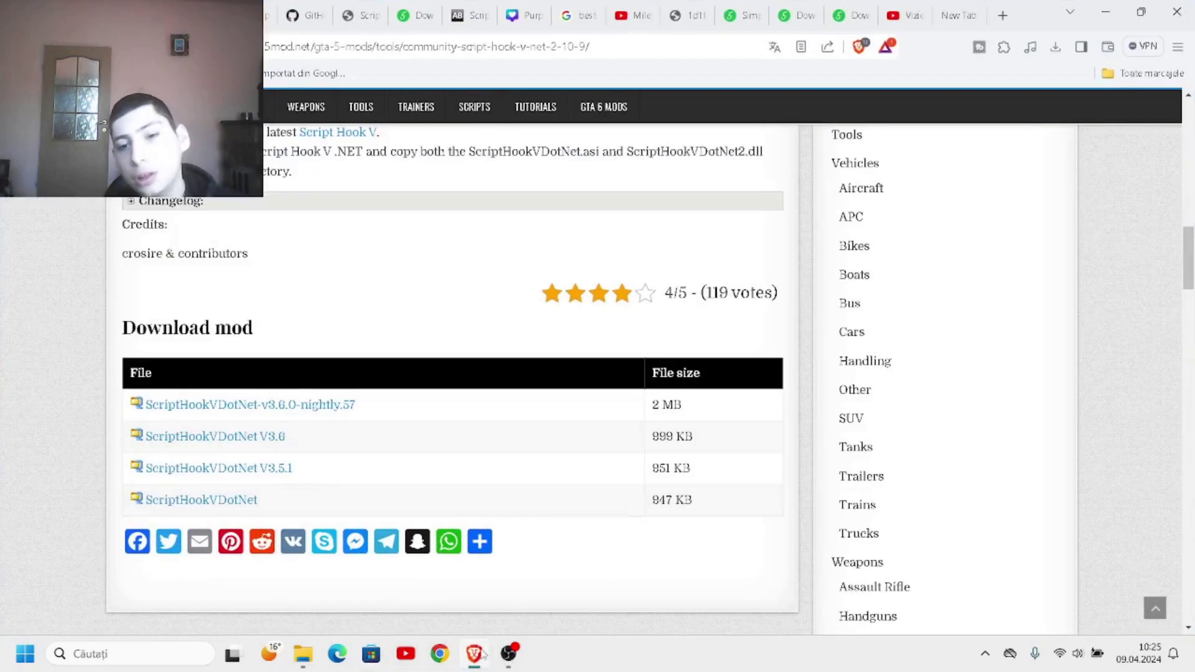
left_click(511, 655)
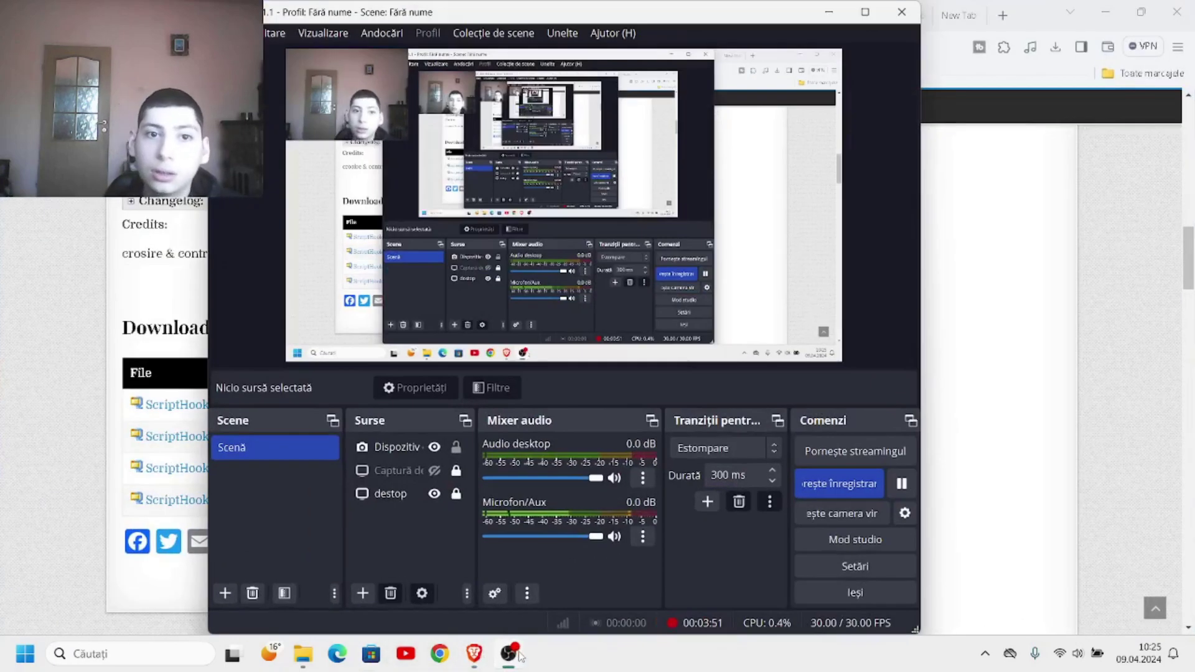
left_click(1106, 11)
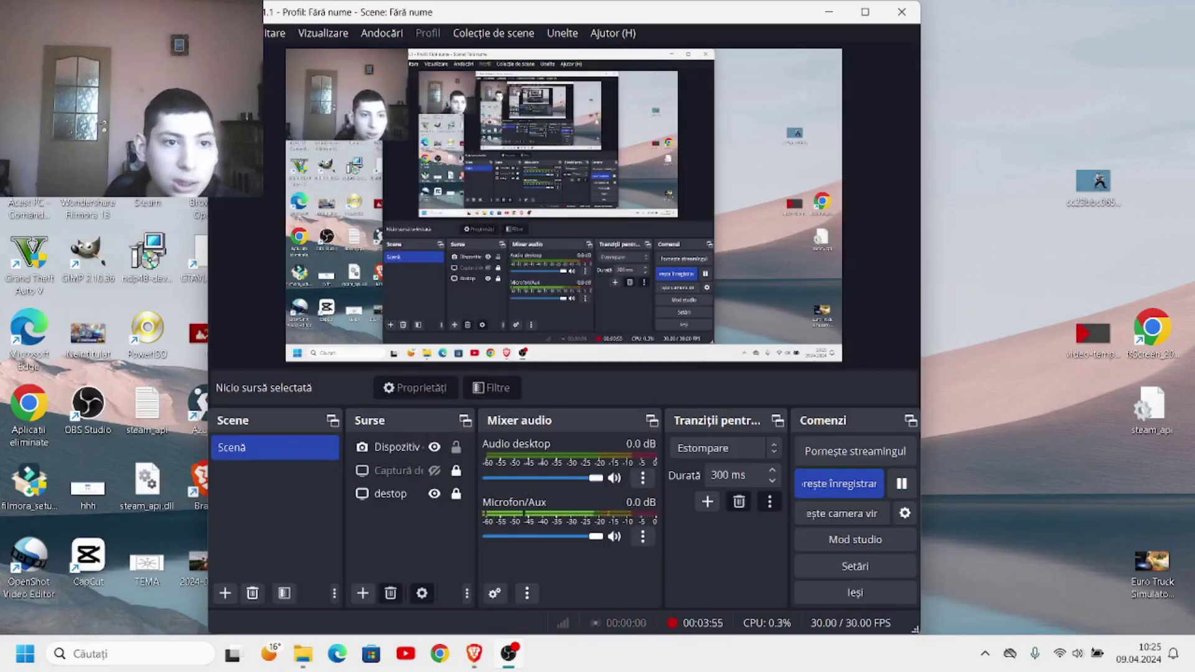
- Paste the three copied Script Hook V files into the Grand Theft Auto V folder, replacing the existing files of the same name
mouse_move(304, 652)
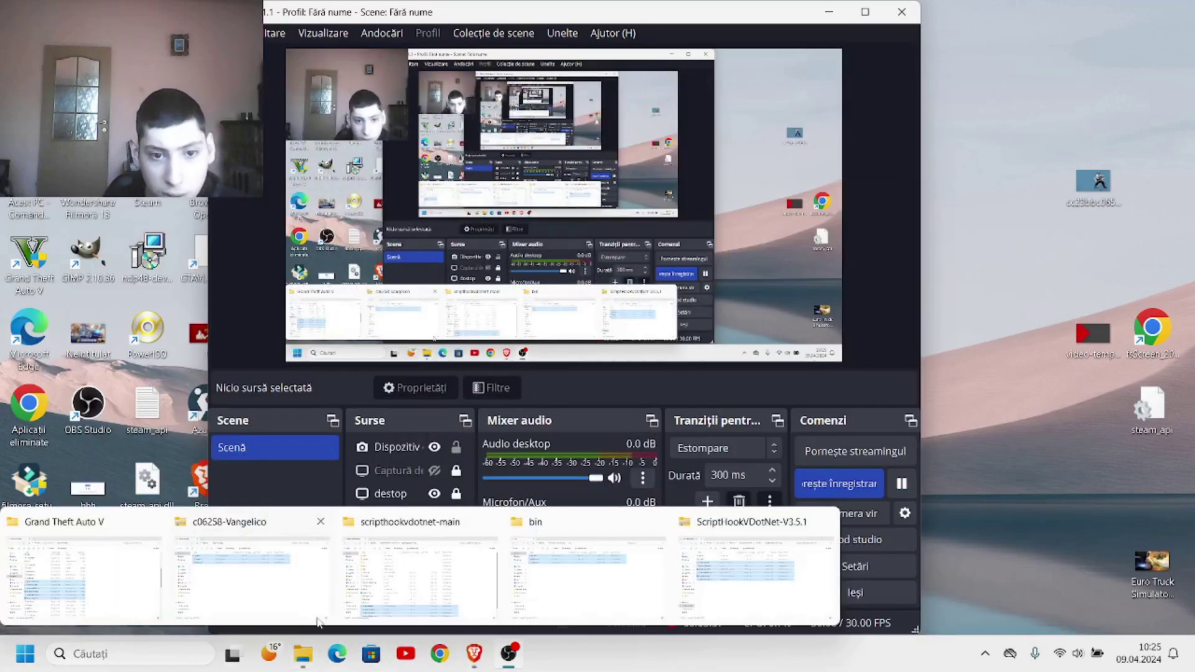
mouse_move(314, 621)
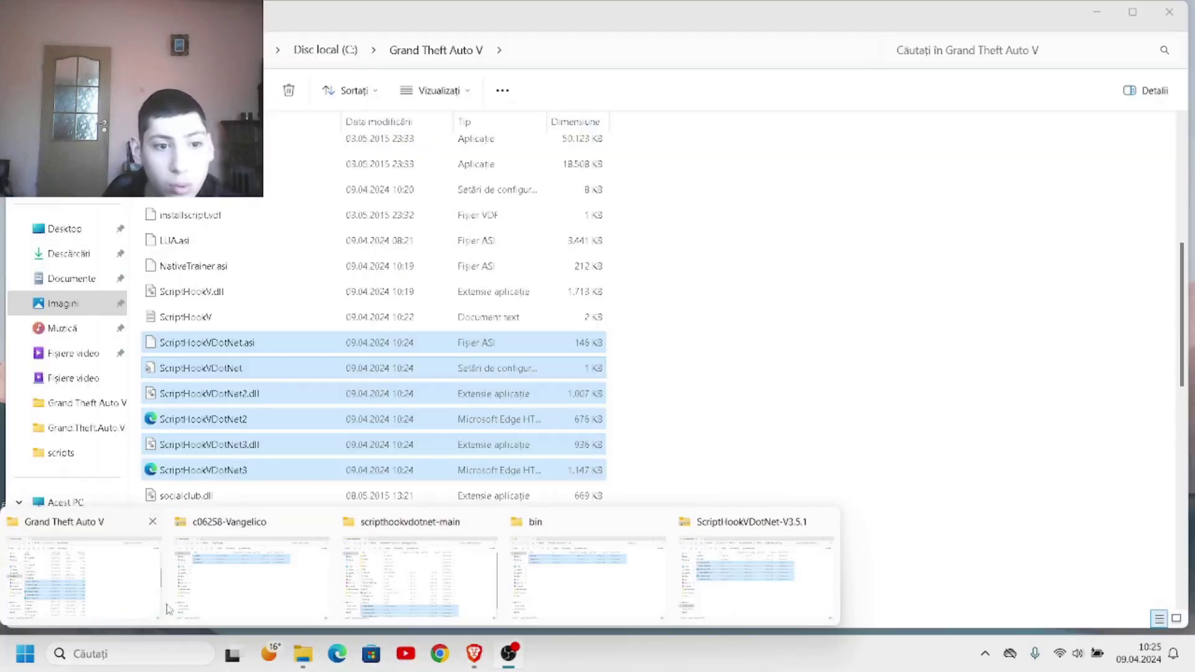
left_click(156, 602)
right_click(719, 349)
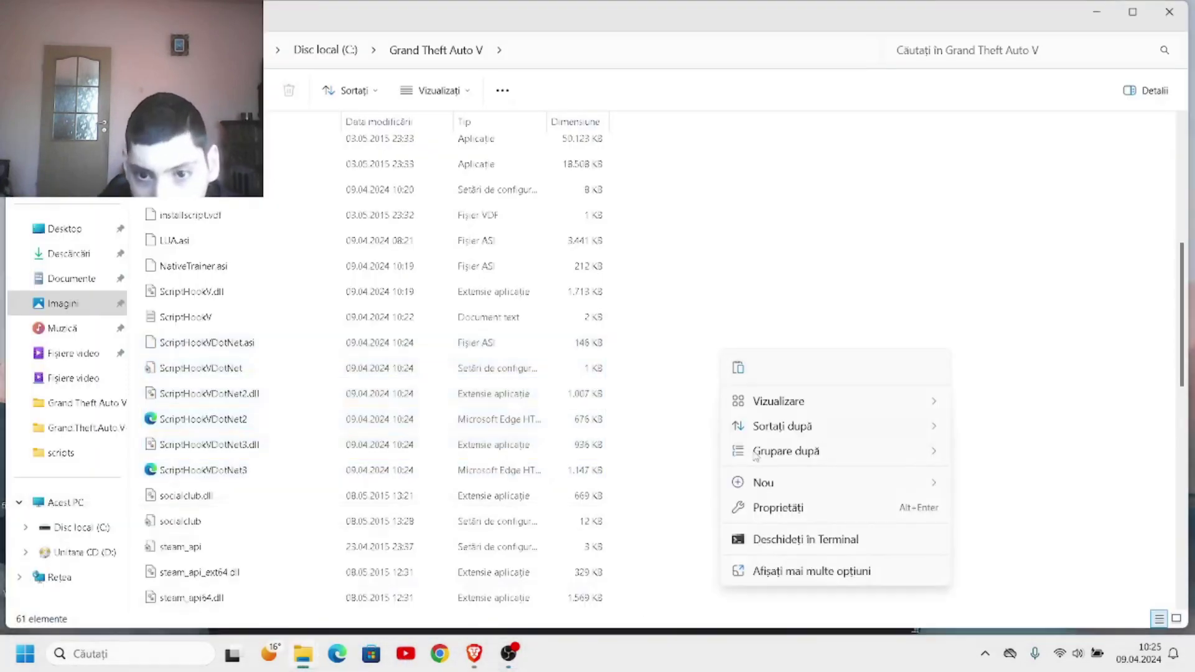
left_click(742, 368)
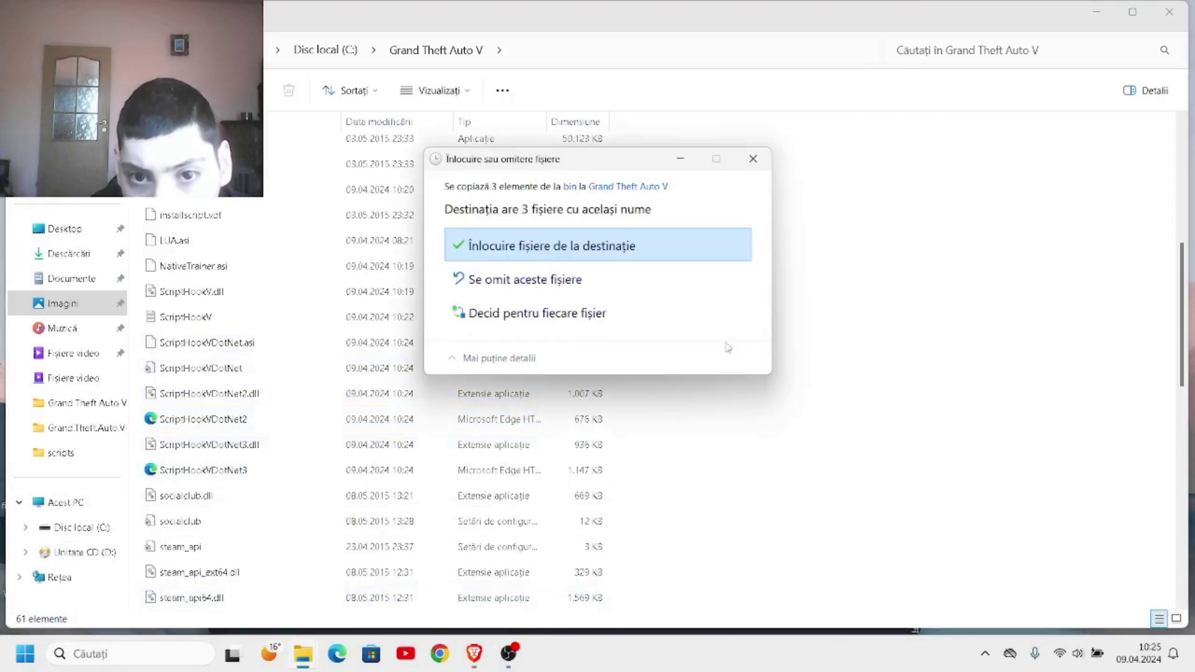
left_click(609, 242)
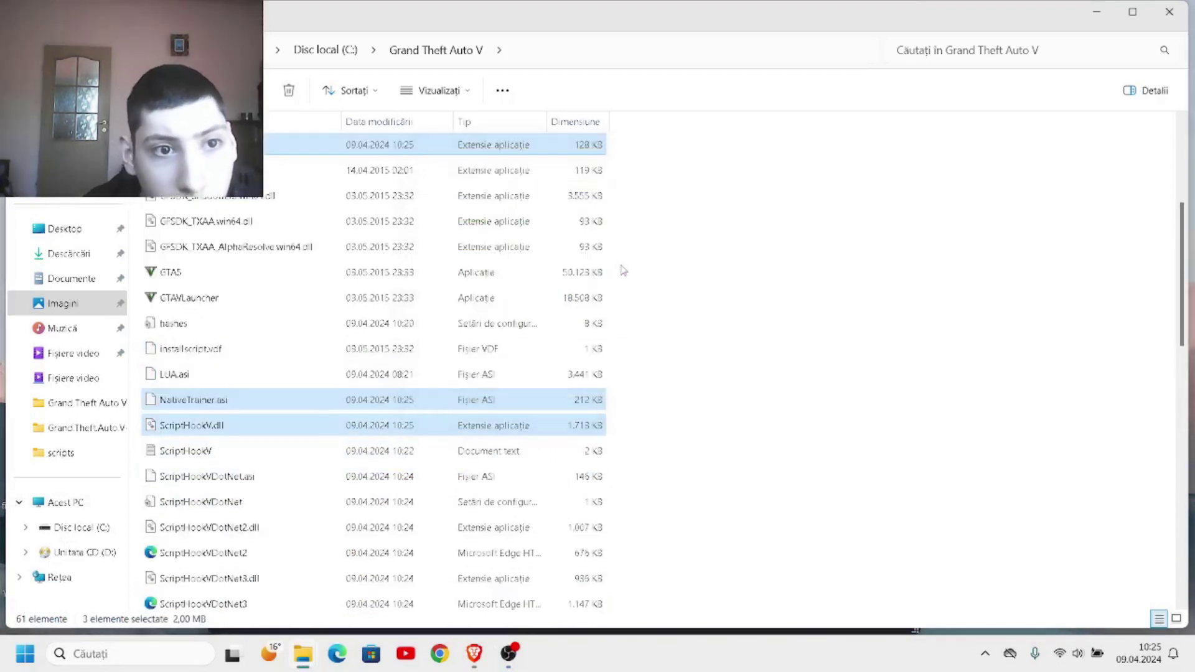
- Launch the game with GTAVLauncher and adjust the system volume while story mode loads
double_click(263, 305)
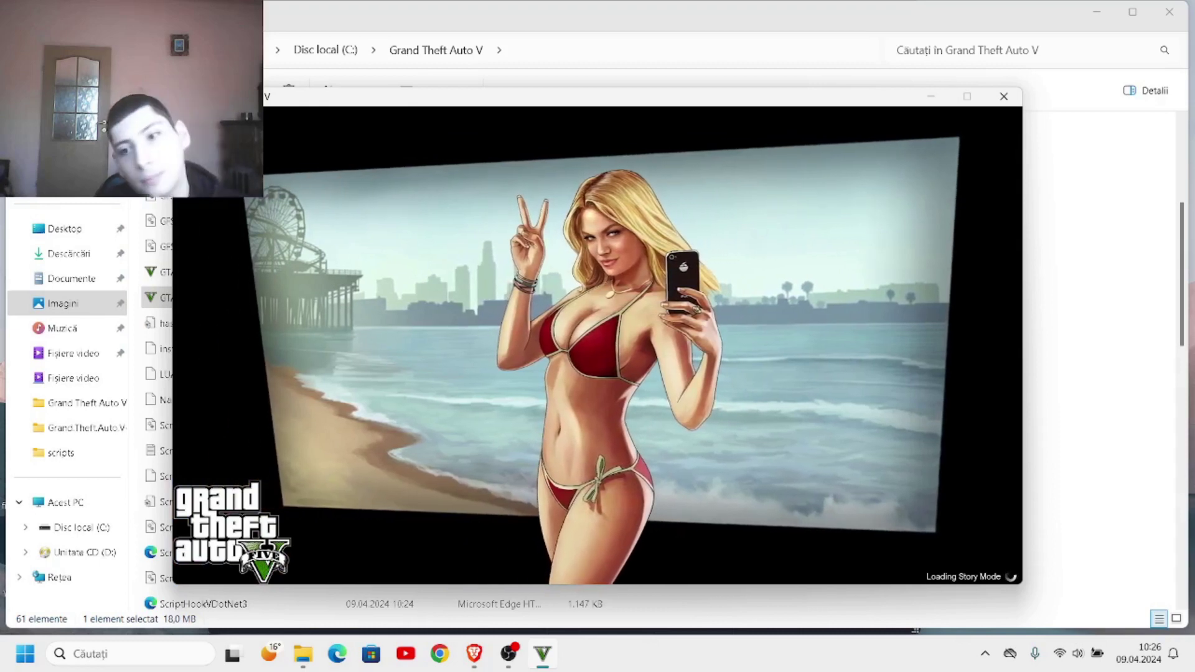
key("XF86AudioLowerVolume")
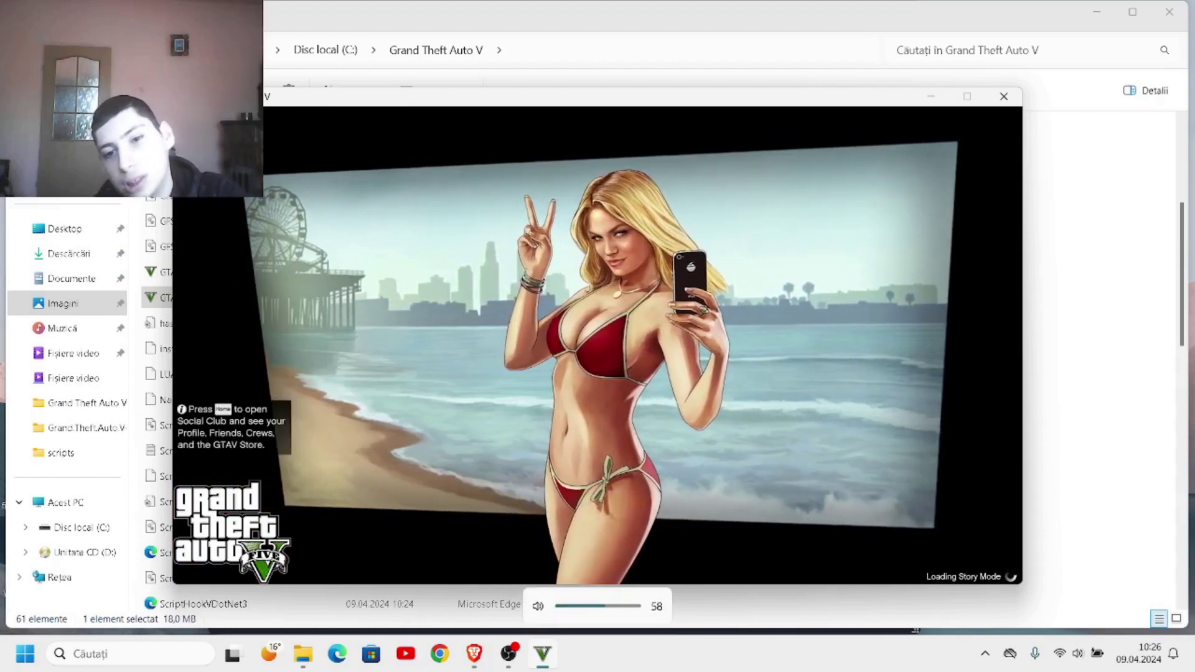
key("XF86AudioRaiseVolume")
key("XF86AudioRaiseVolume")
key("XF86AudioRaiseVolume")
key("XF86AudioRaiseVolume")
key("XF86AudioRaiseVolume")
key("XF86AudioRaiseVolume")
key("XF86AudioRaiseVolume")
key("XF86AudioRaiseVolume")
key("XF86AudioRaiseVolume")
key("XF86AudioRaiseVolume")
key("XF86AudioRaiseVolume")
key("XF86AudioRaiseVolume")
key("XF86AudioRaiseVolume")
key("XF86AudioRaiseVolume")
key("XF86AudioLowerVolume")
key("XF86AudioLowerVolume")
key("XF86AudioLowerVolume")
key("XF86AudioLowerVolume")
key("XF86AudioLowerVolume")
key("XF86AudioLowerVolume")
key("XF86AudioLowerVolume")
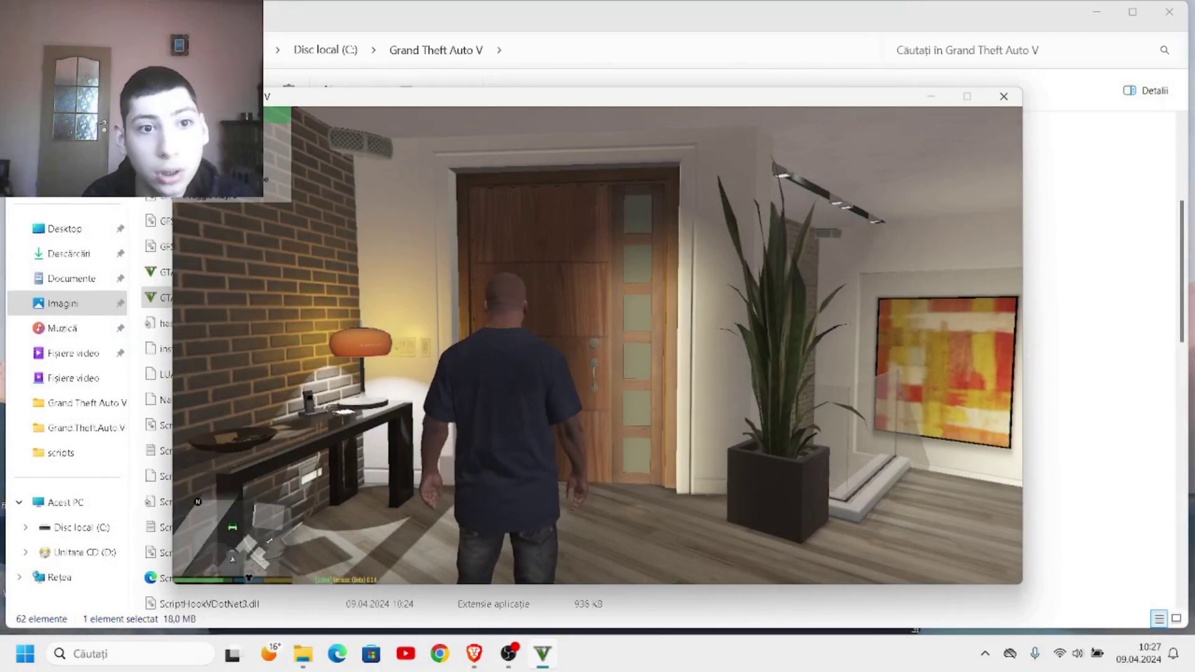
- Walk the character out through the front door onto the driveway beside the white car and green motorcycle
key("w")
key("c")
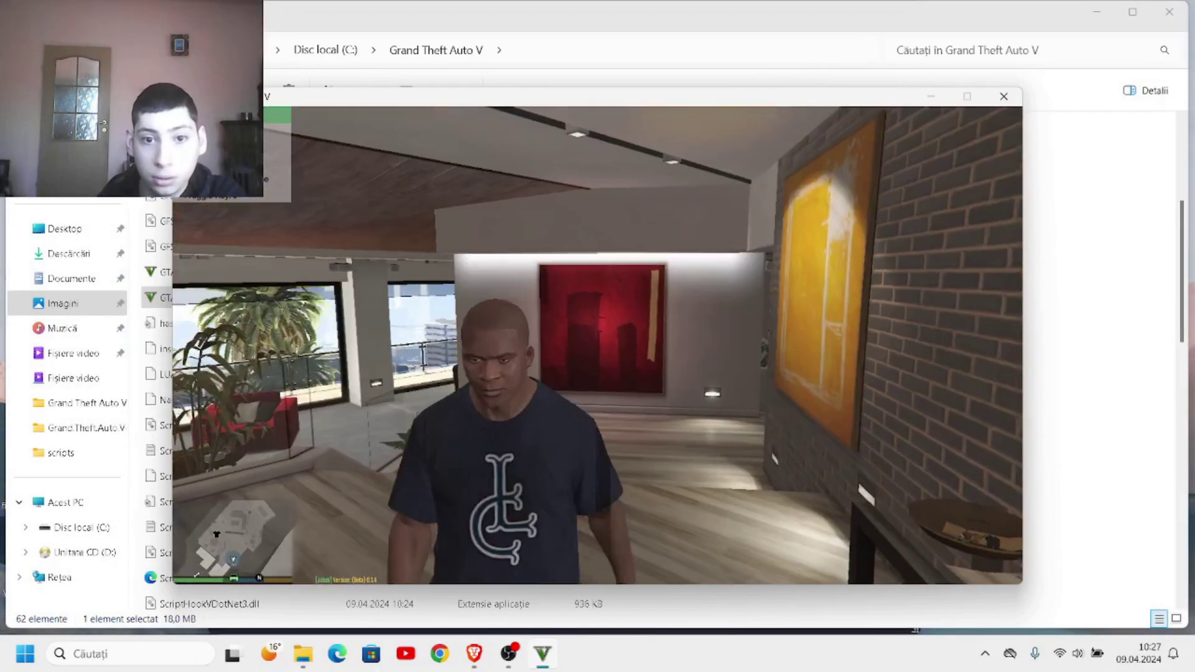
key("w")
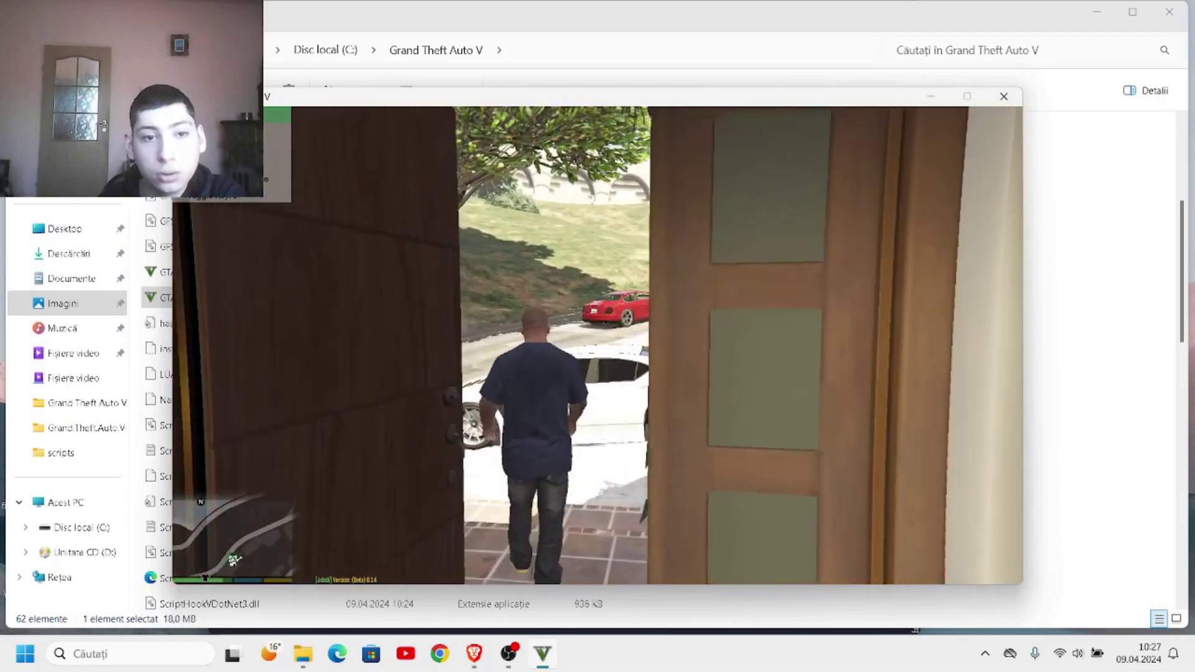
key("w")
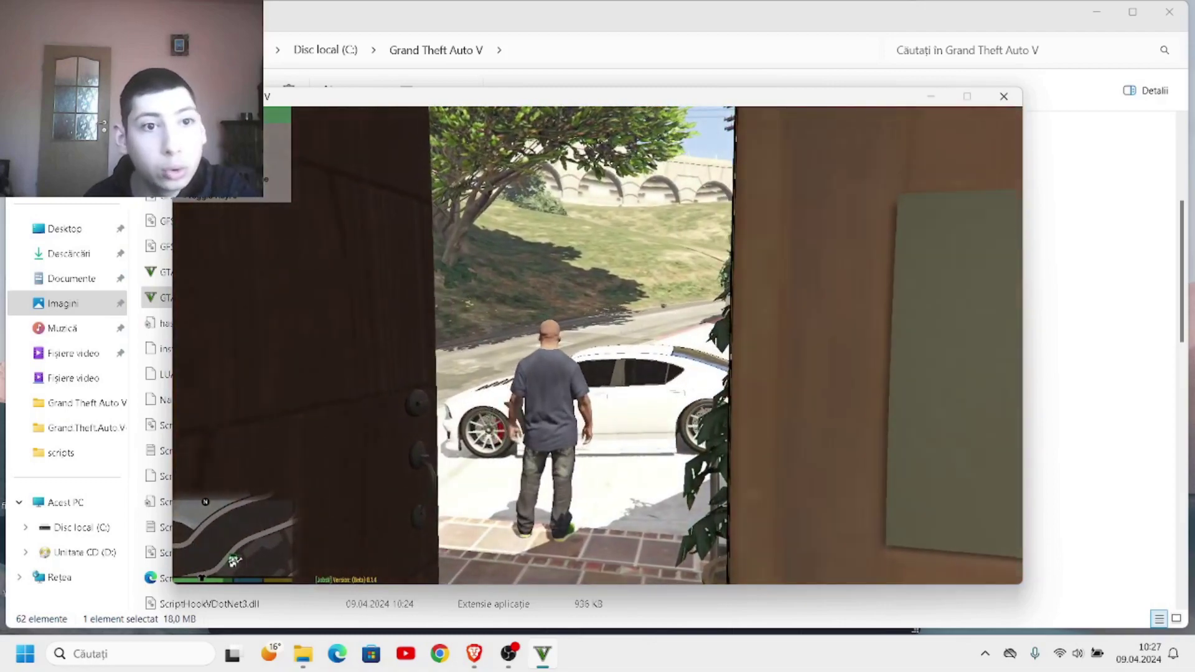
key("w")
key("c")
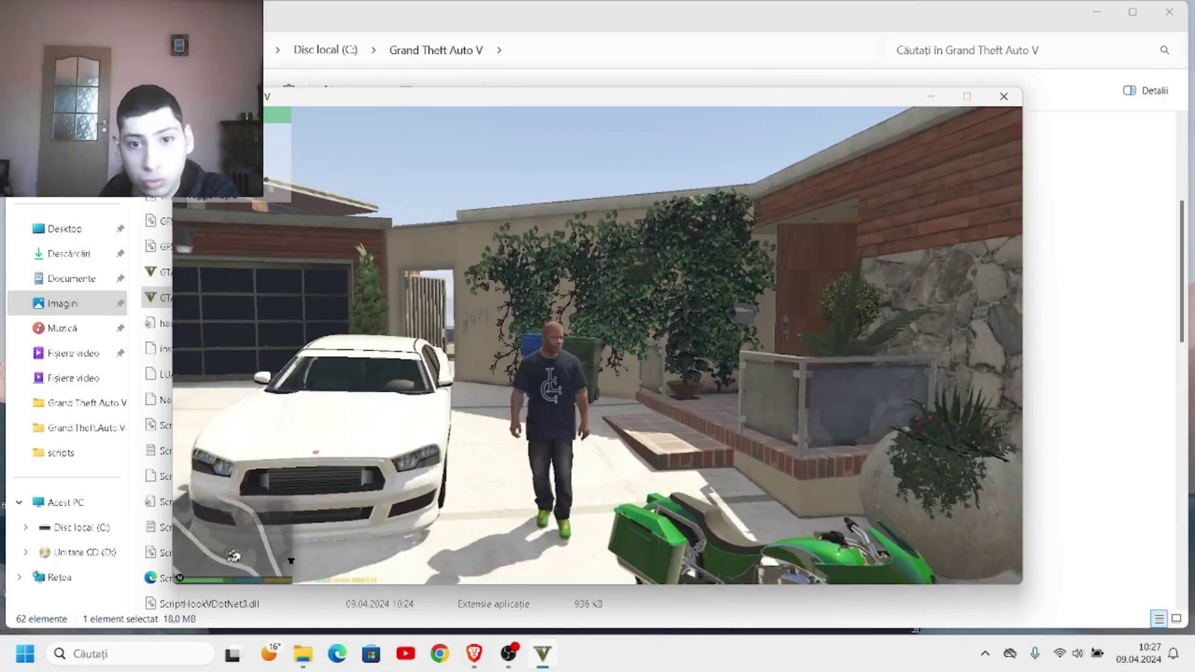
key("w")
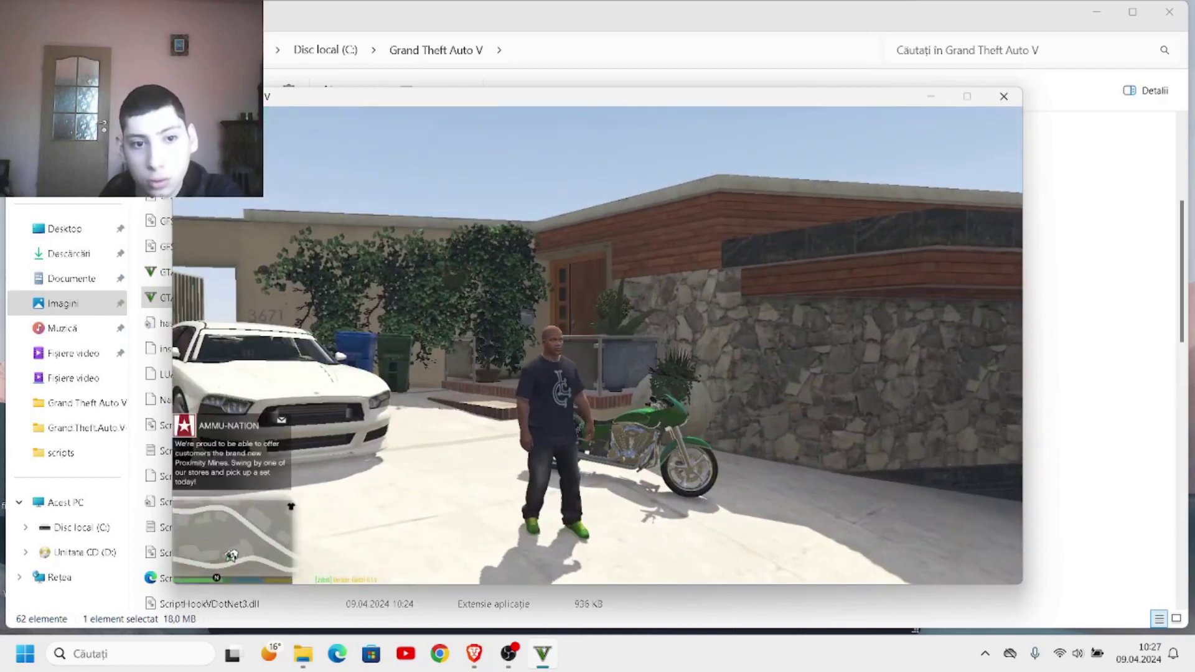
- Open the pause map in full view and select the Business category in the list of map locations
key("Escape")
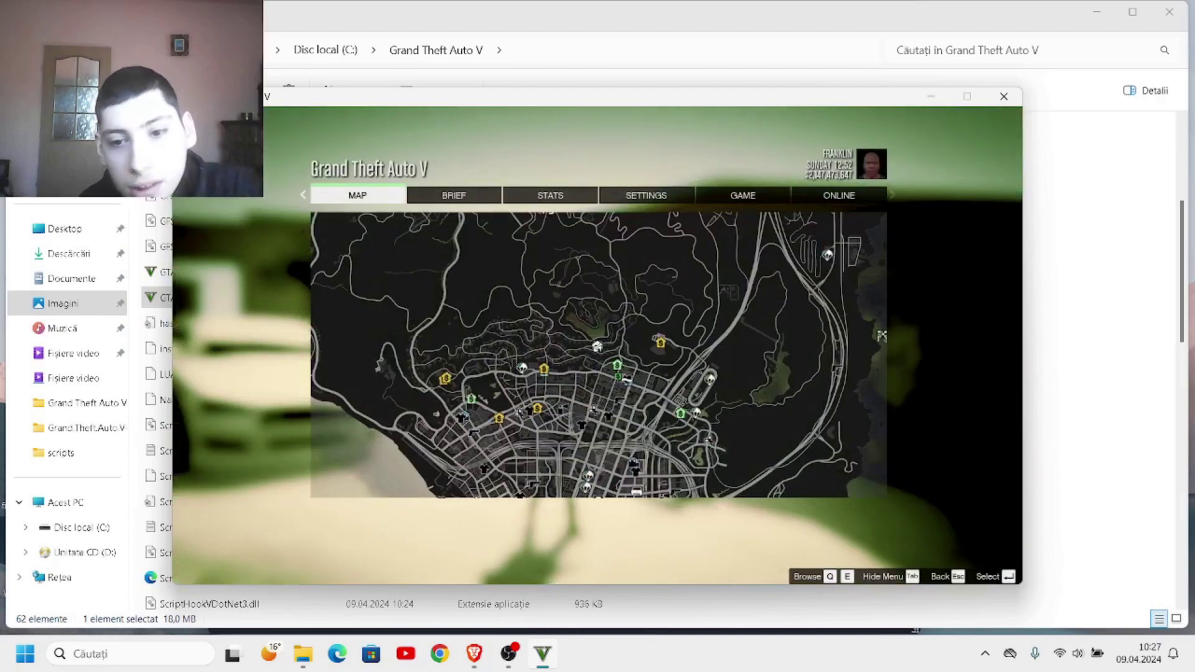
key("Return")
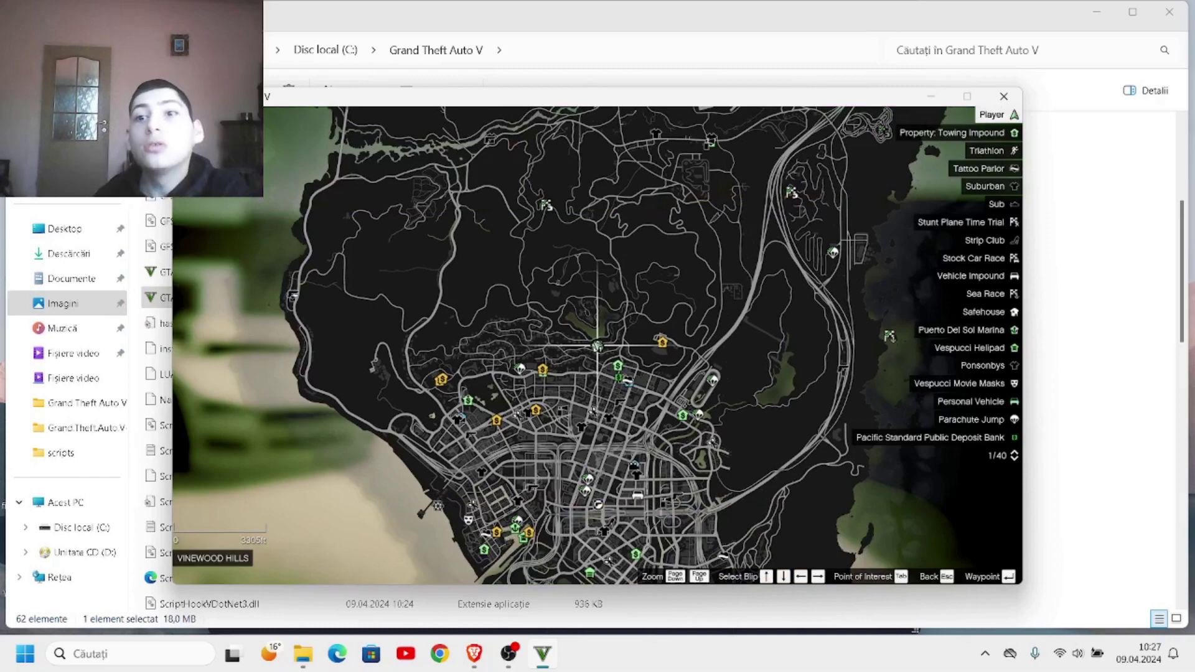
key("Down")
key("Down")
key("Down")
key("Down")
key("Down")
key("Down")
key("Down")
key("Down")
key("Down")
key("Down")
key("Down")
key("Down")
key("Down")
key("Down")
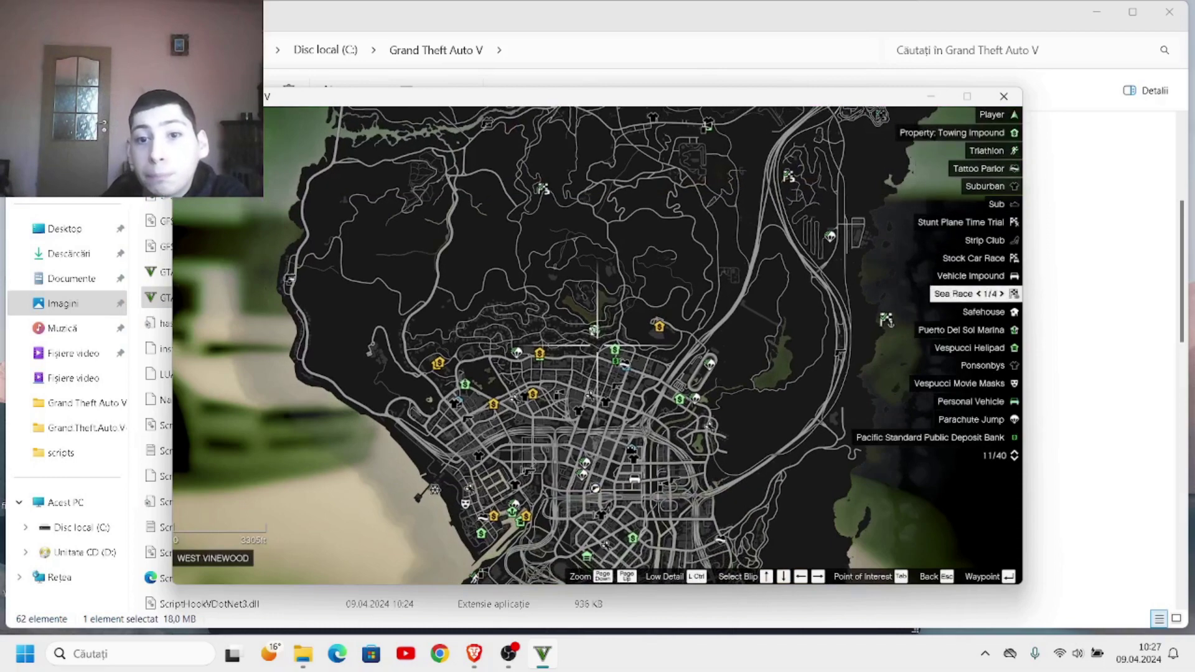
key("Down")
key("Down")
key("Down")
key("Down")
key("Down")
key("Down")
key("Down")
key("Down")
key("Down")
key("Down")
key("Down")
key("Down")
key("Down")
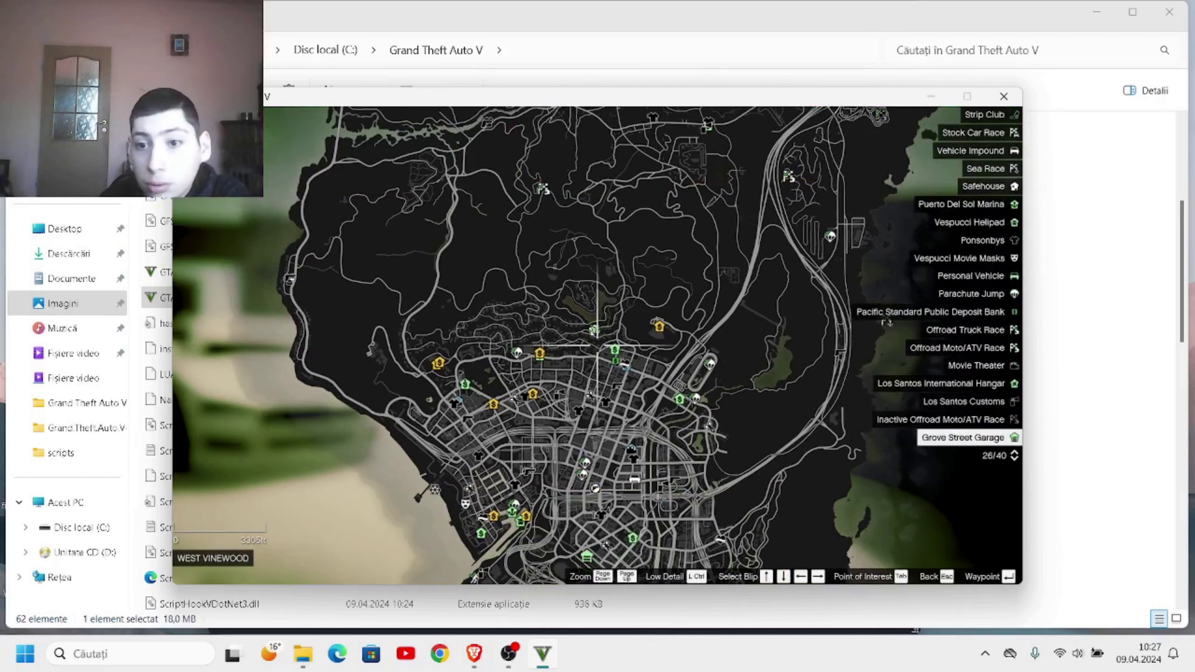
key("Down")
key("Down")
key("Down")
key("Down")
key("Down")
key("Down")
key("Down")
key("Down")
key("Down")
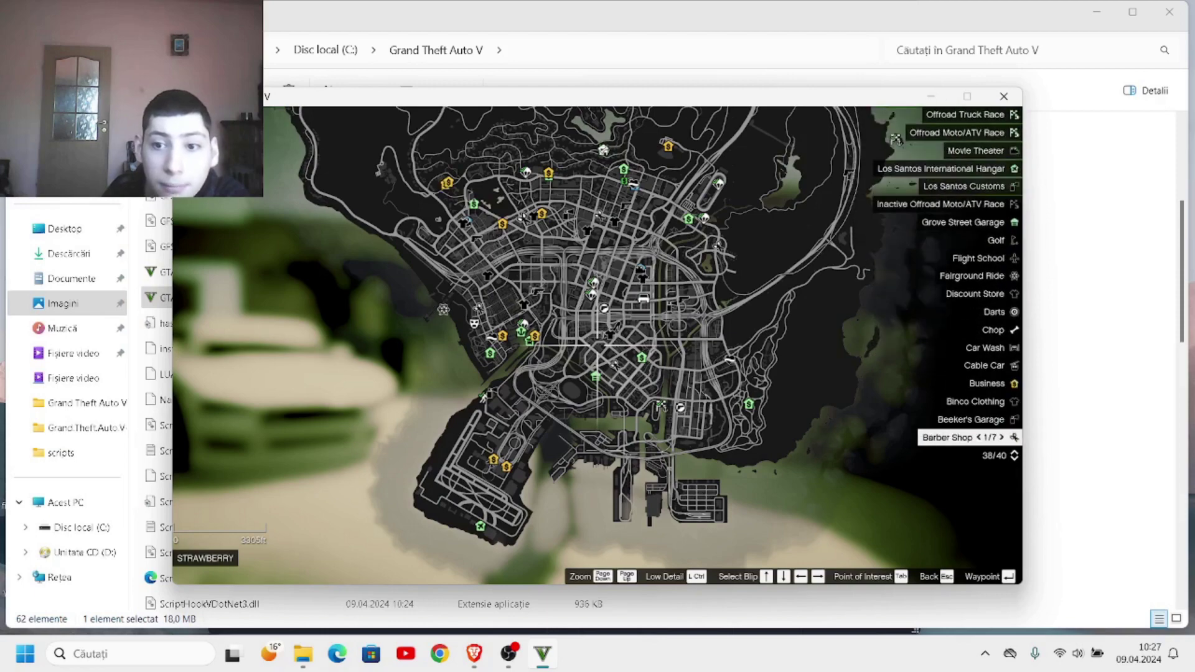
key("Up")
key("Up")
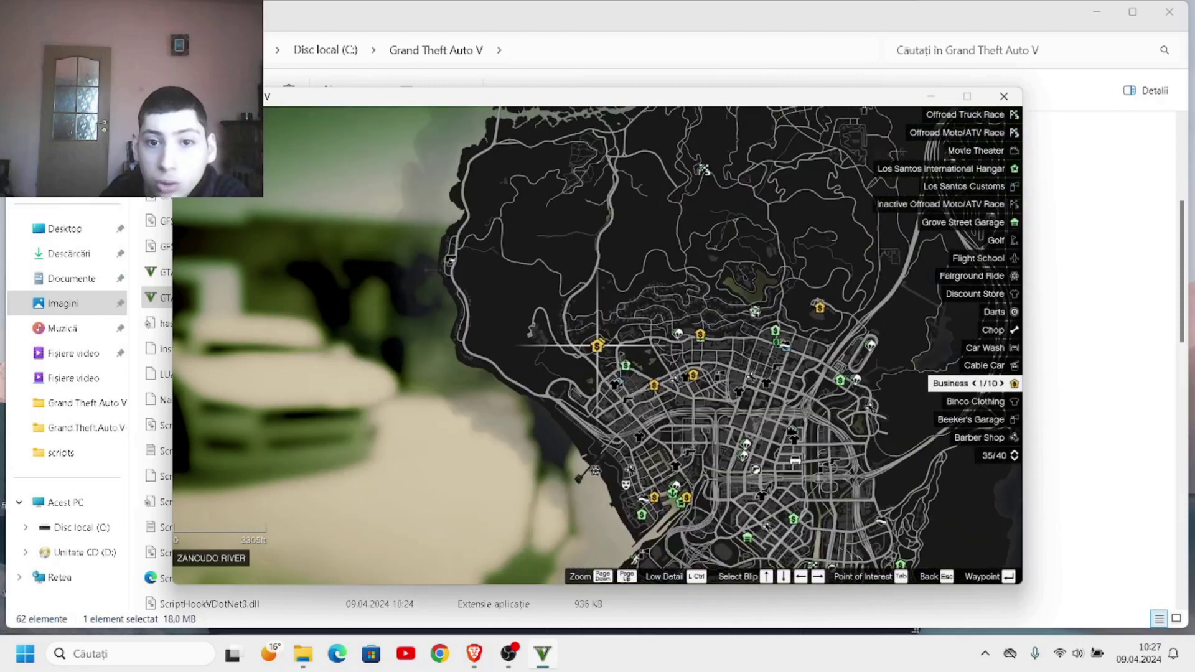
- Cycle through the Business markers, set a waypoint on the one in Rockford Hills, and return to the game
key("Right")
key("Right")
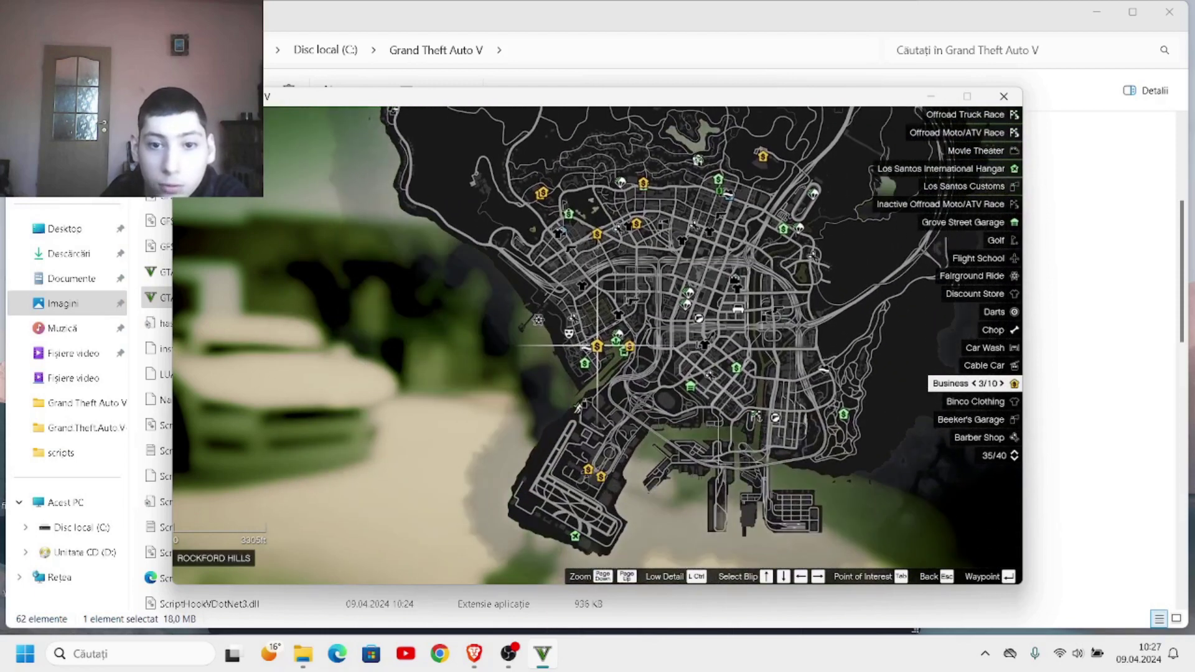
key("Right")
key("Right")
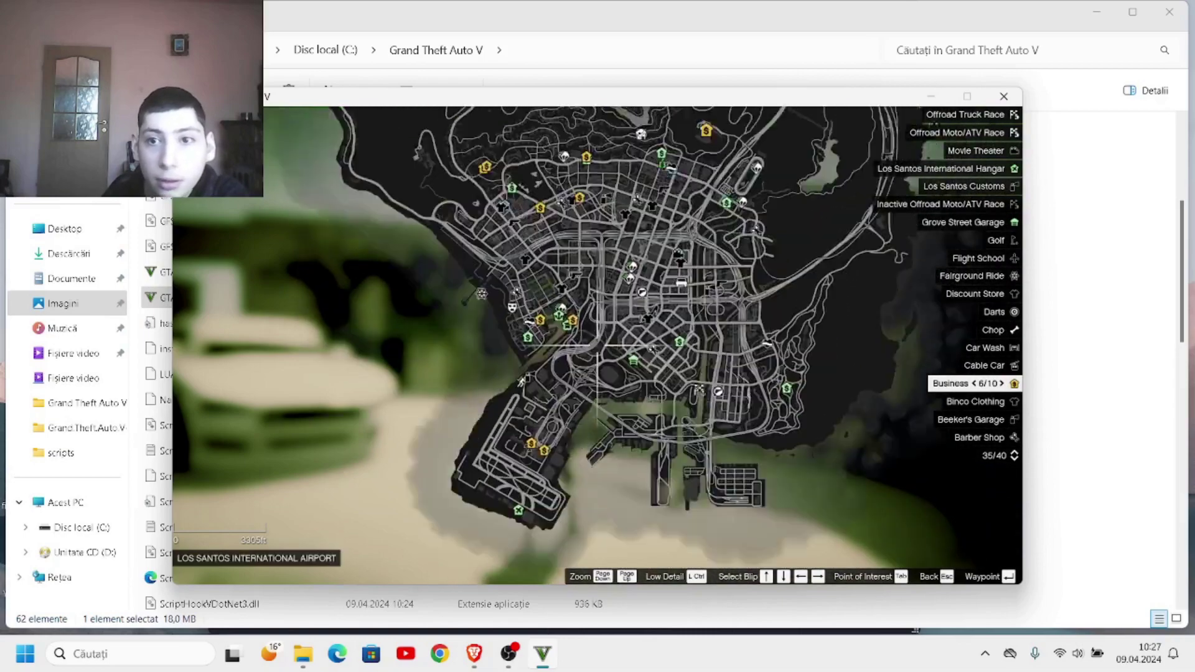
key("Right")
key("Right")
key("Right")
key("Right")
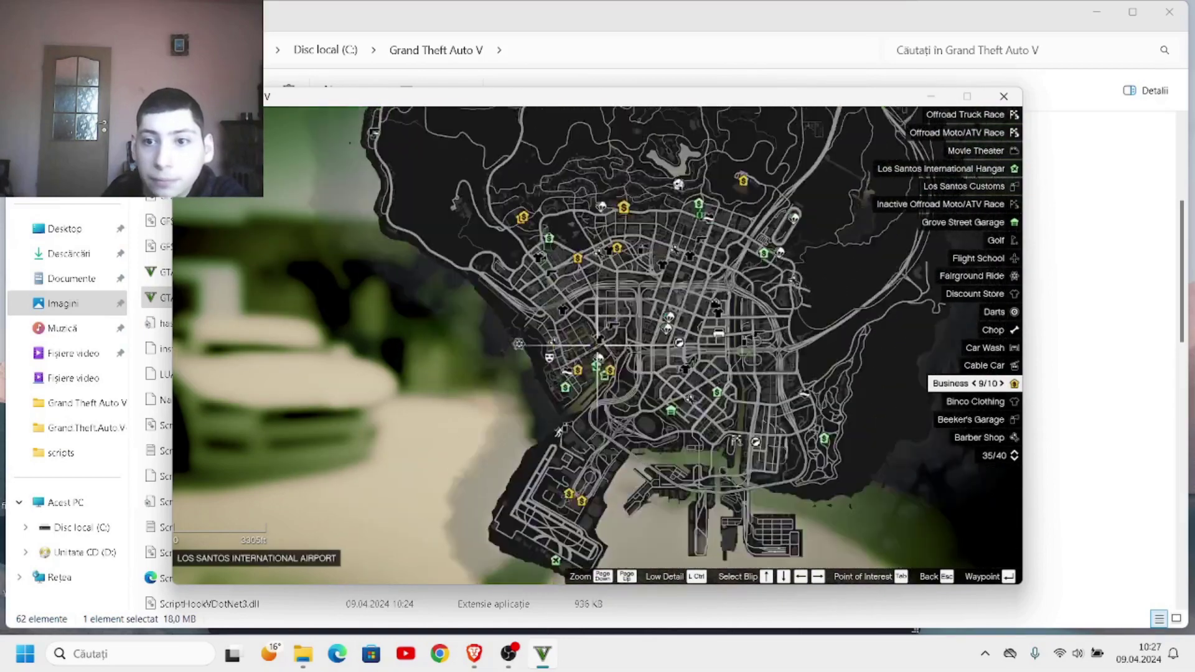
key("Right")
key("Right")
key("Right")
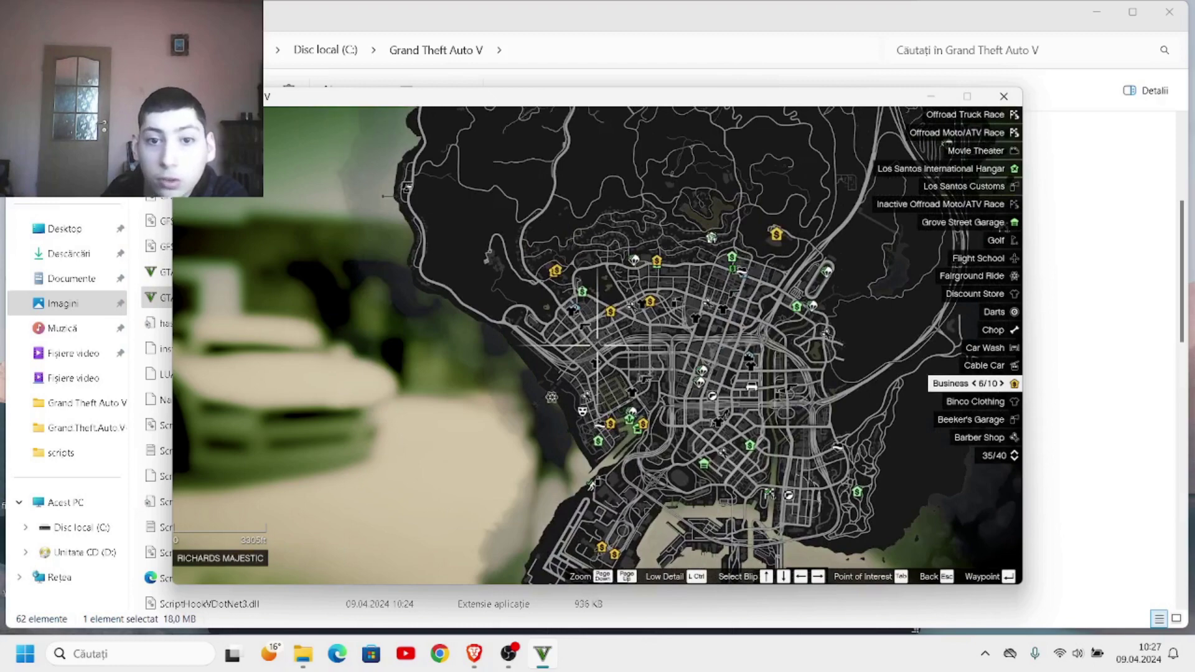
key("Right")
key("Right")
key("Right")
key("Right")
key("Right")
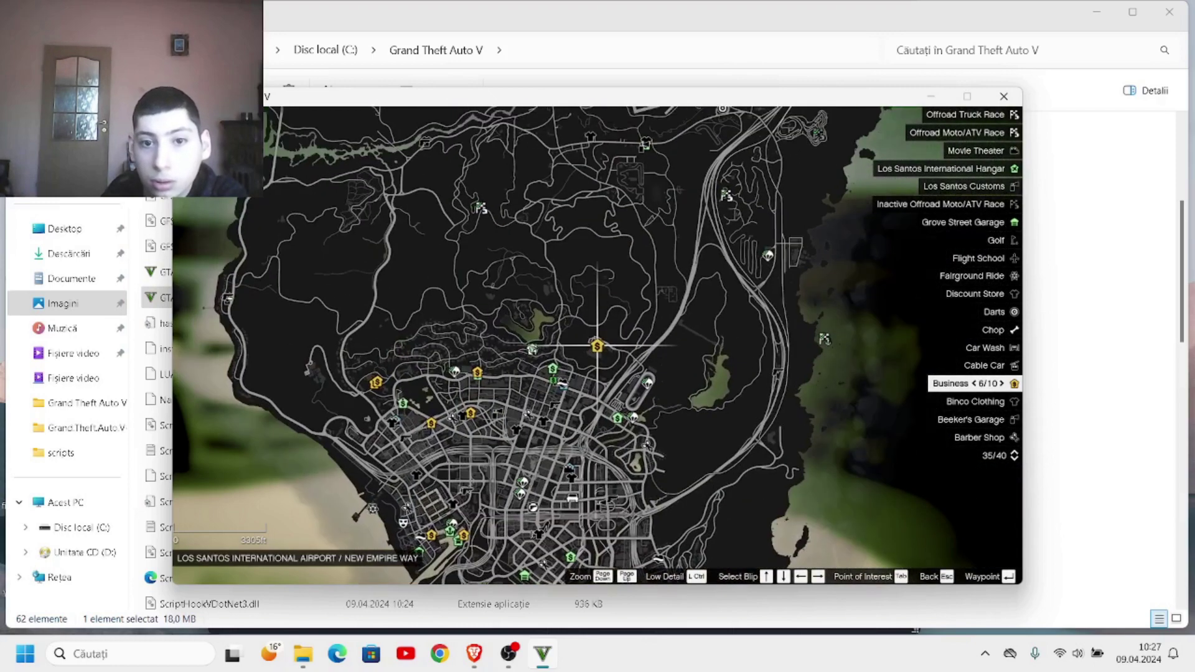
key("Left")
key("Left")
key("Left")
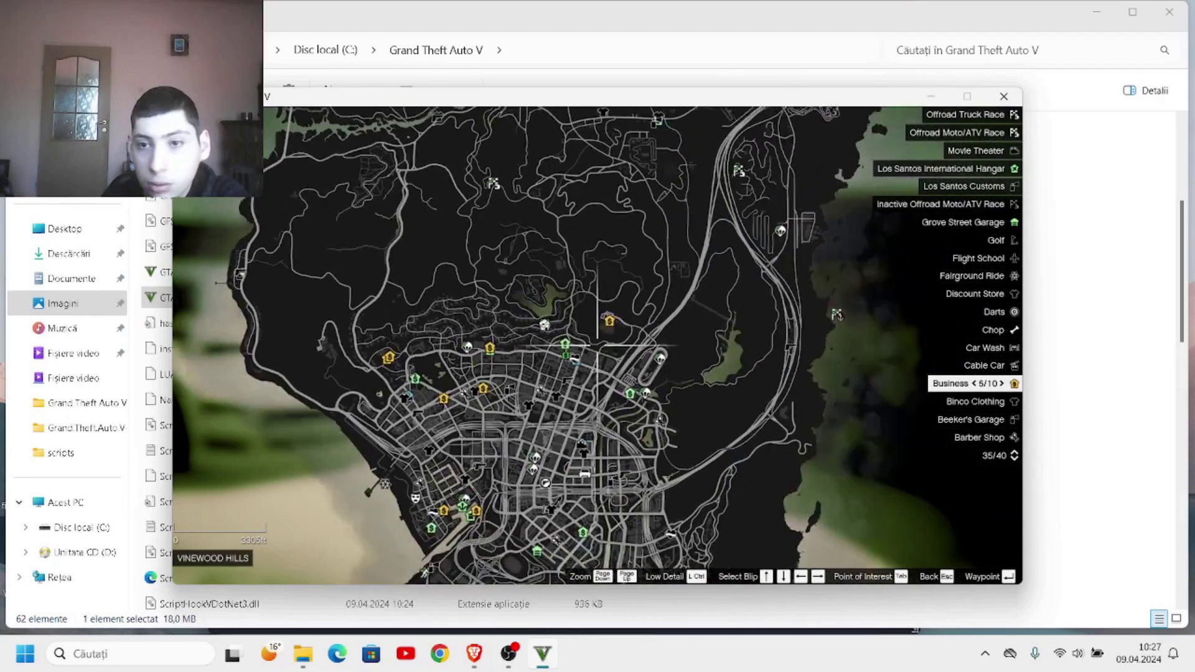
key("Left")
key("Left")
key("Left")
key("Left")
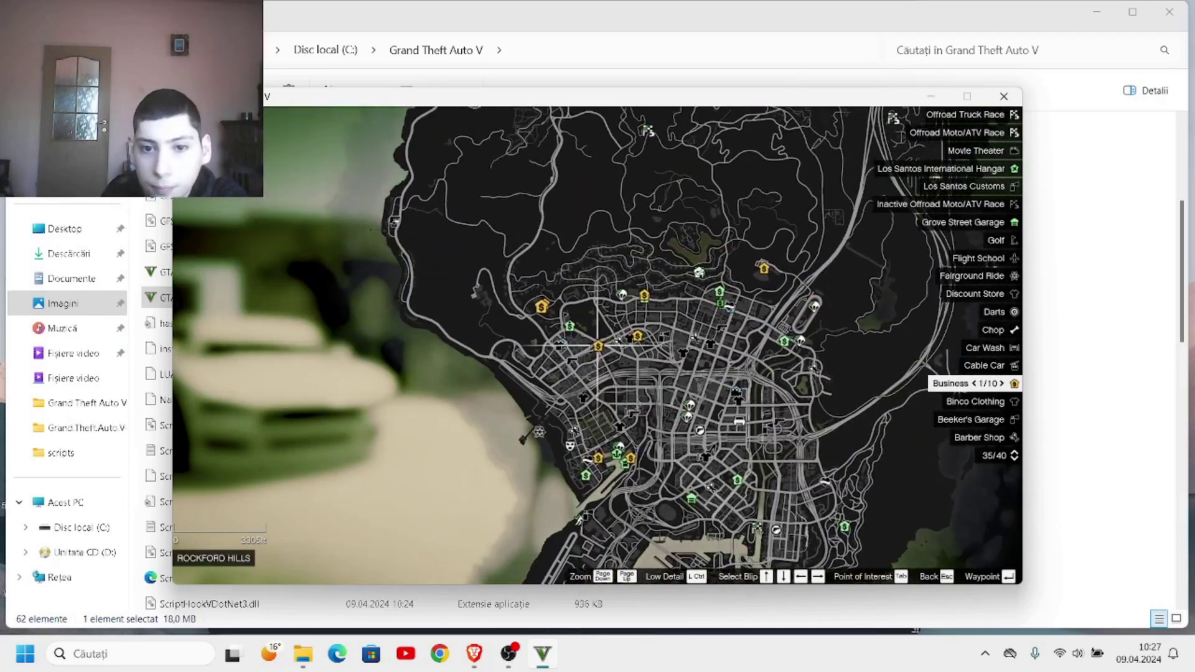
key("Left")
key("Left")
key("Left")
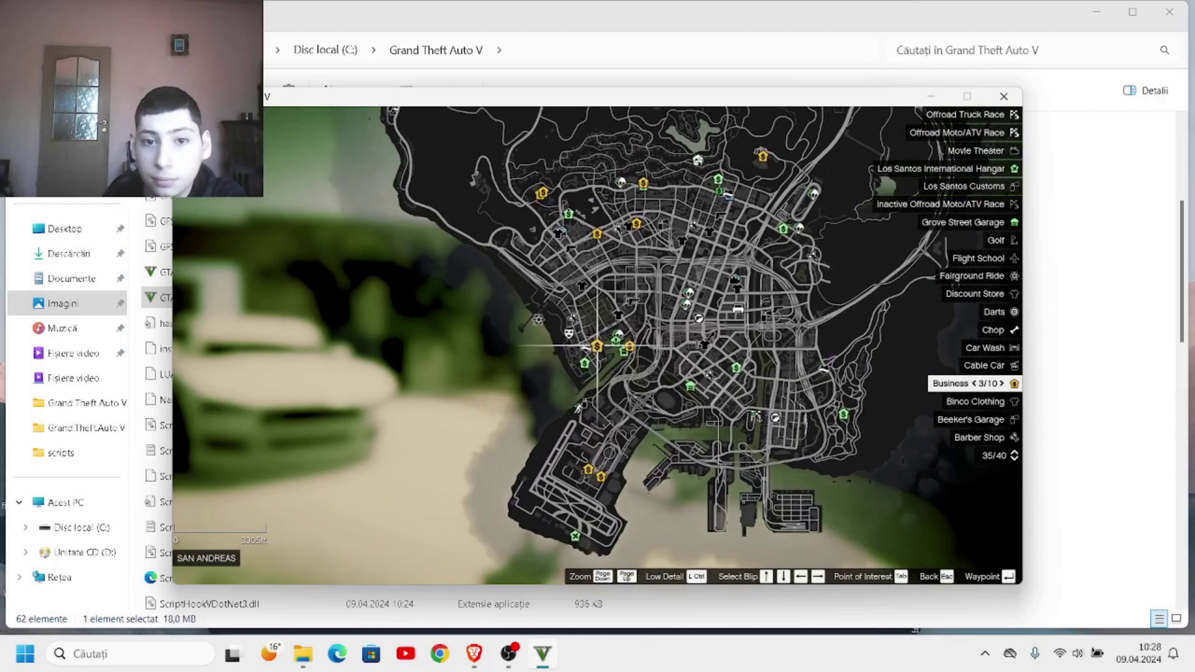
key("Left")
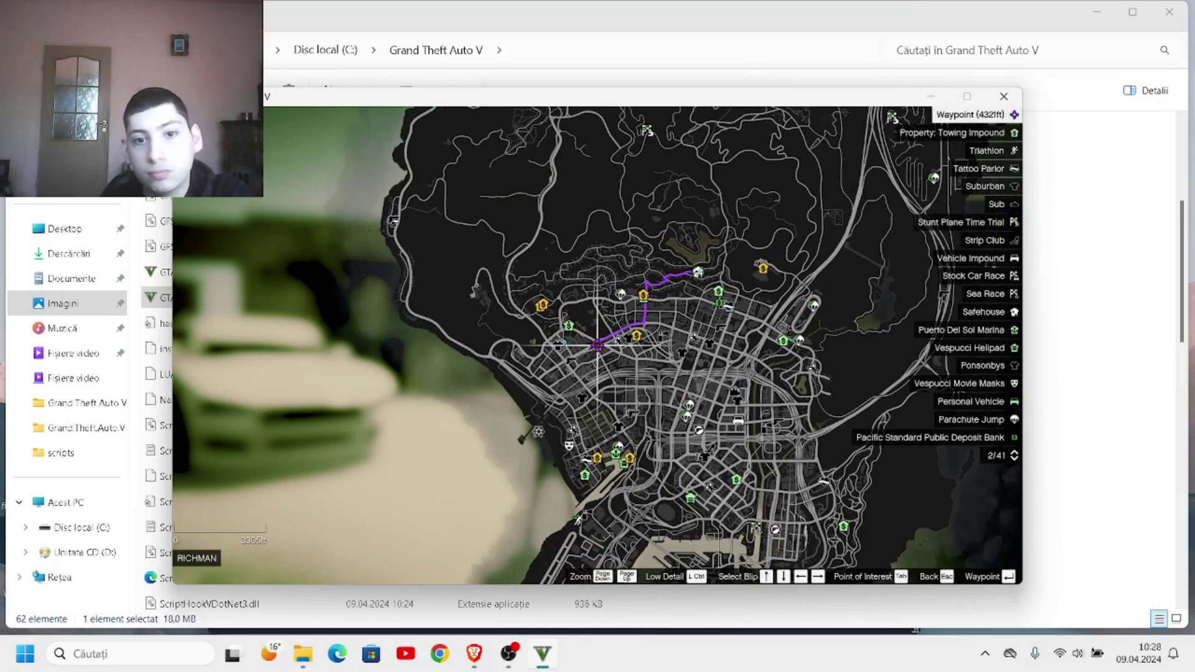
key("Escape")
key("Escape")
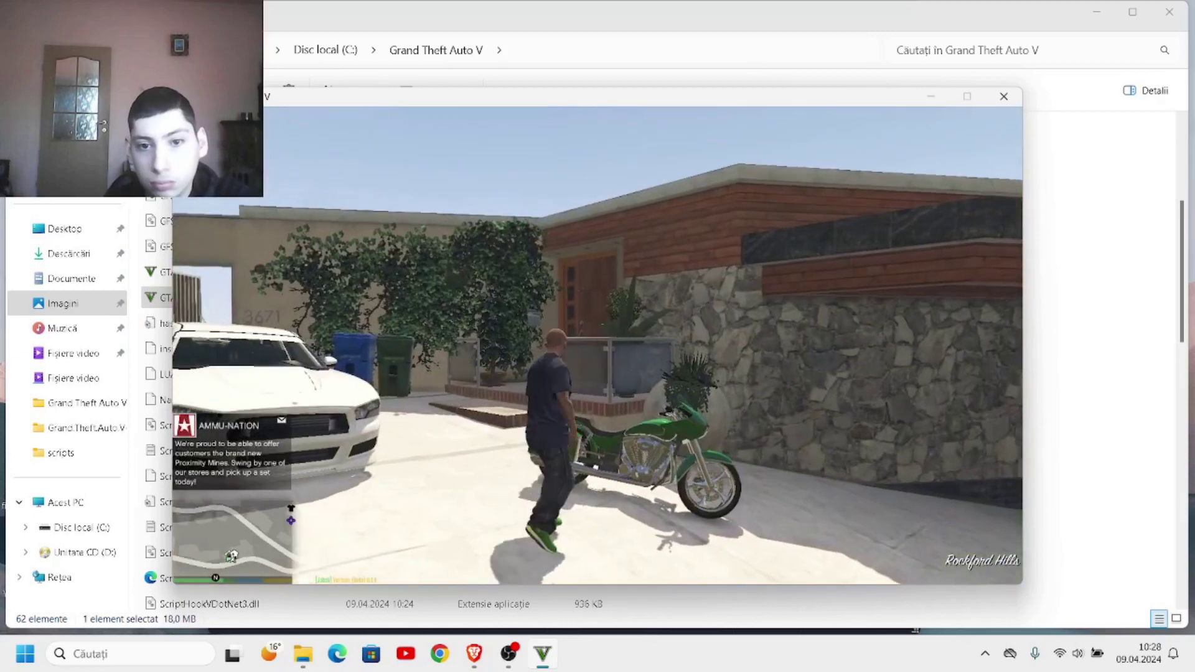
- Get on the parked green motorcycle and dismount again
key("f")
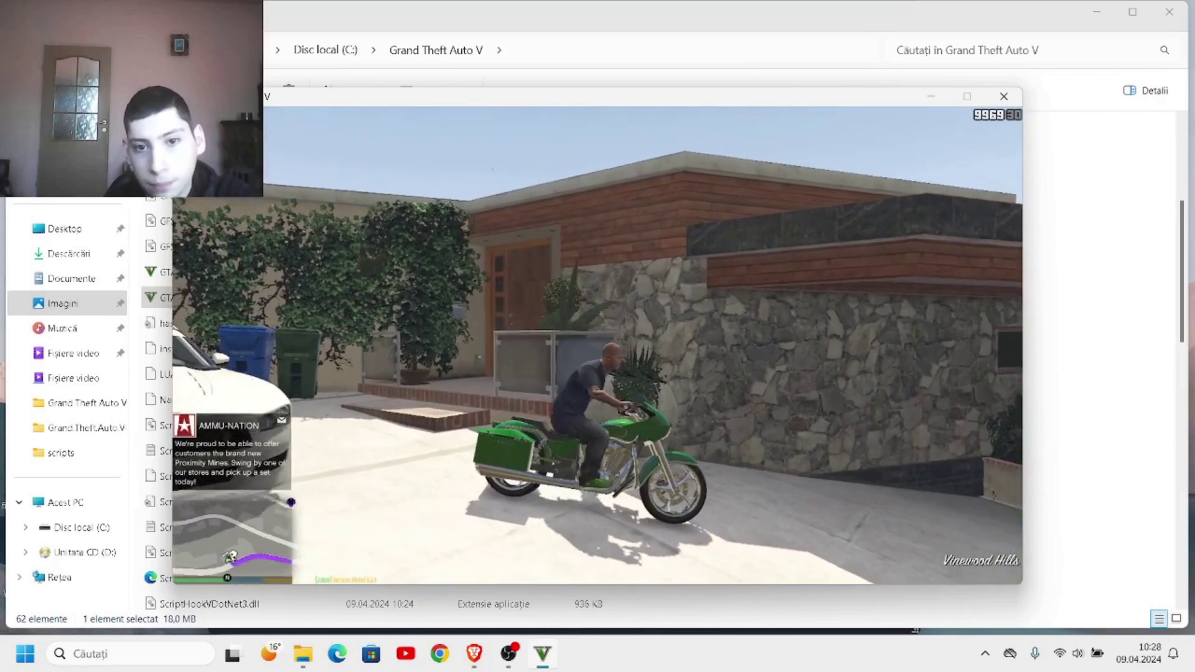
key("f")
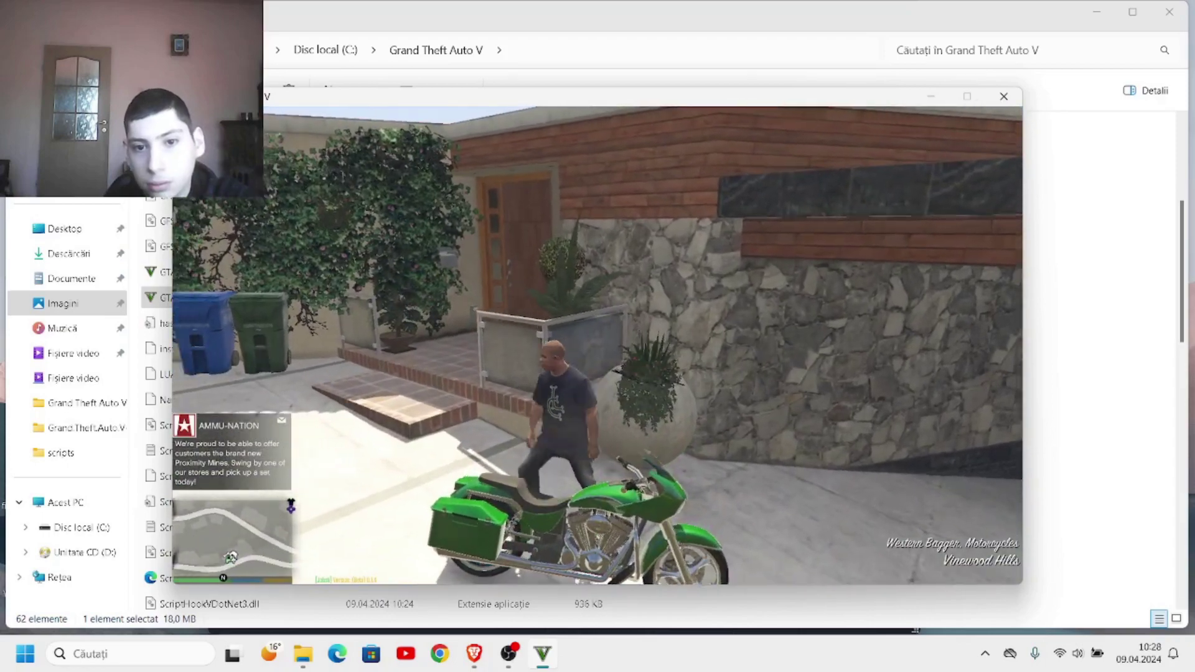
key("s")
- Open the trainer menu, move the character onto the road, enable Fast Run in the player options, and close the menu
key("F8")
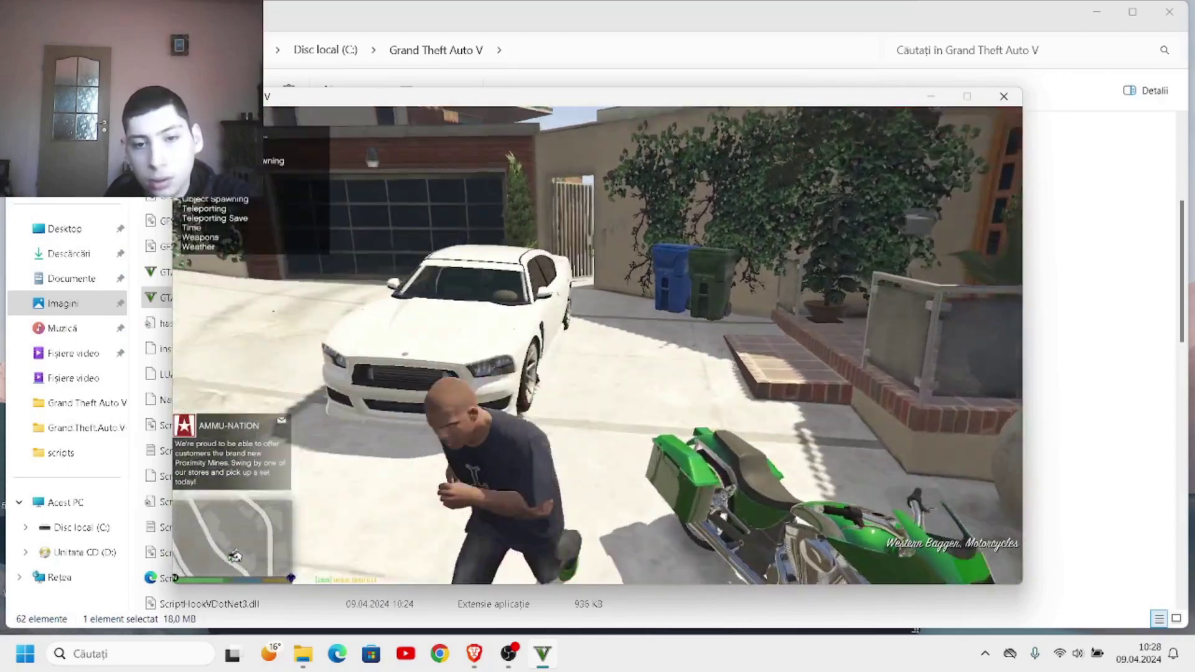
key("w")
key("a")
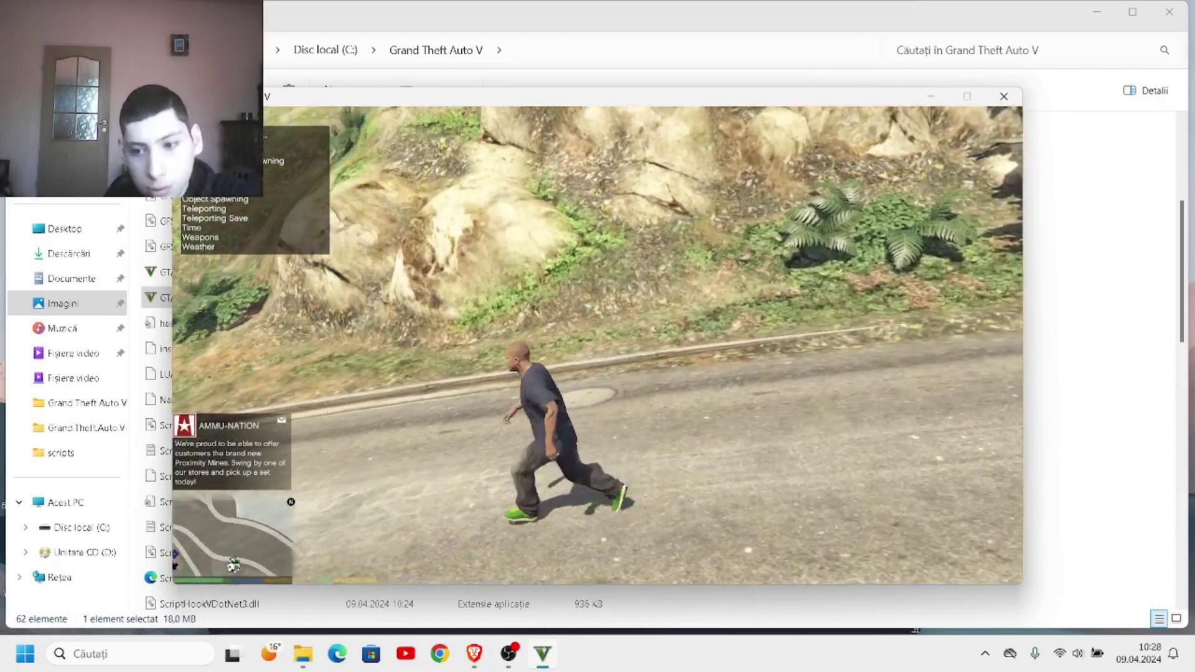
key("Return")
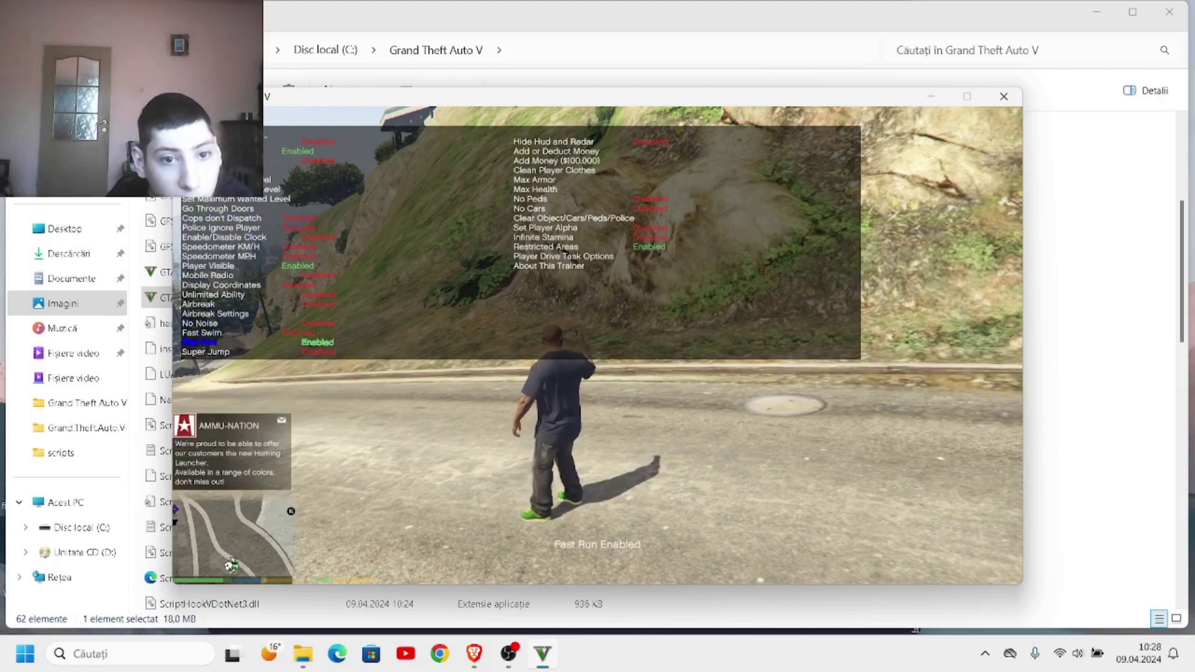
key("BackSpace")
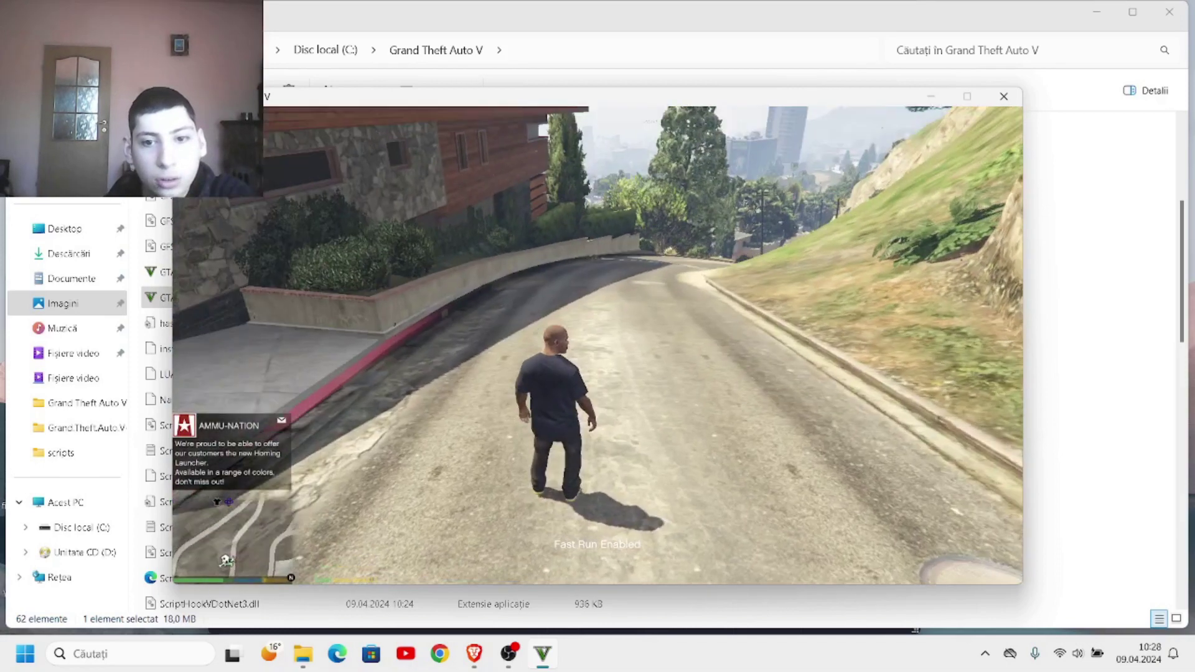
- Run down the road, open the trainer's player options, and apply Max Armor and Max Health to the character
key("w")
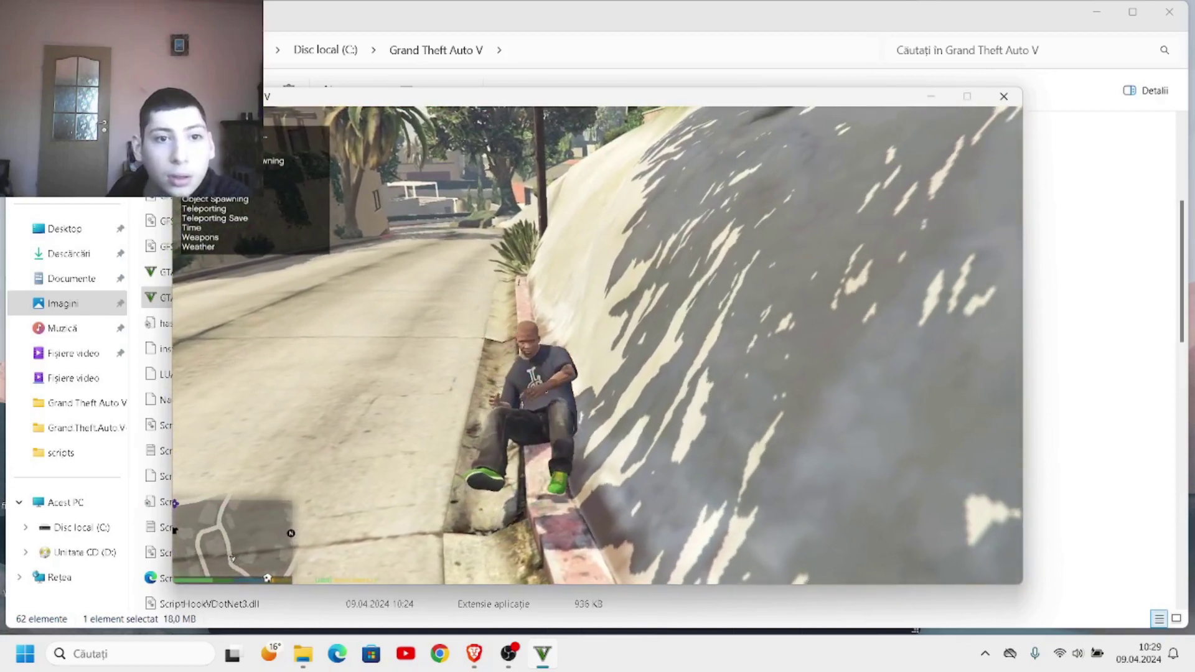
key("KP_5")
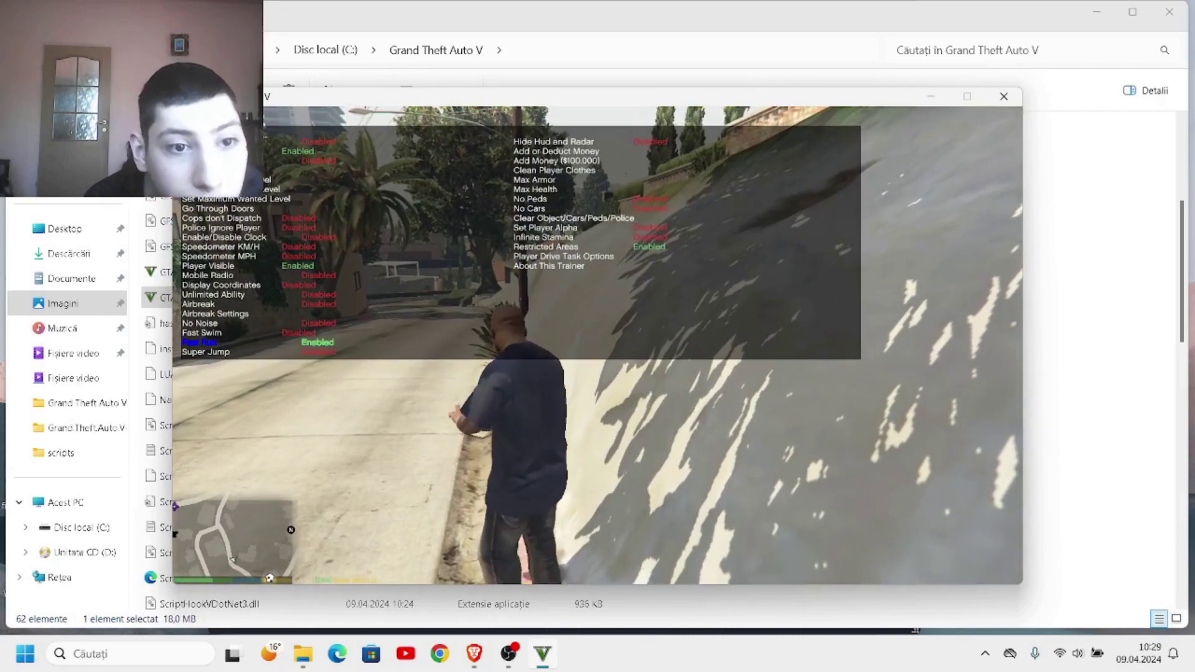
key("Down")
key("Down")
key("Down")
key("Down")
key("Down")
key("Down")
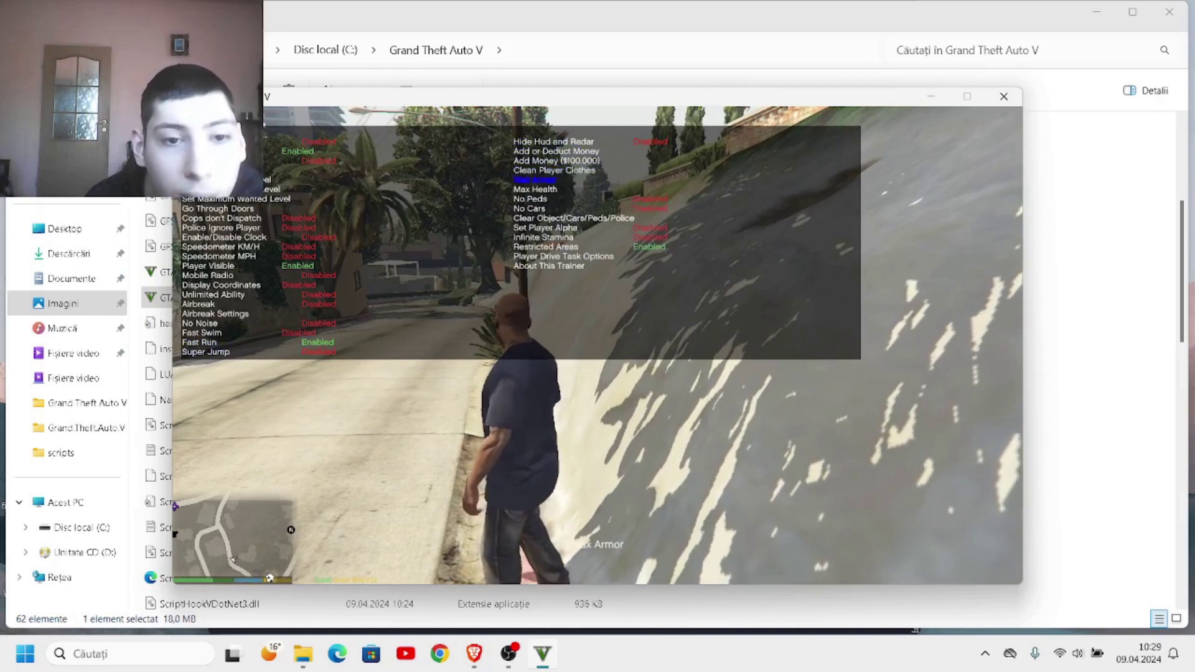
key("Down")
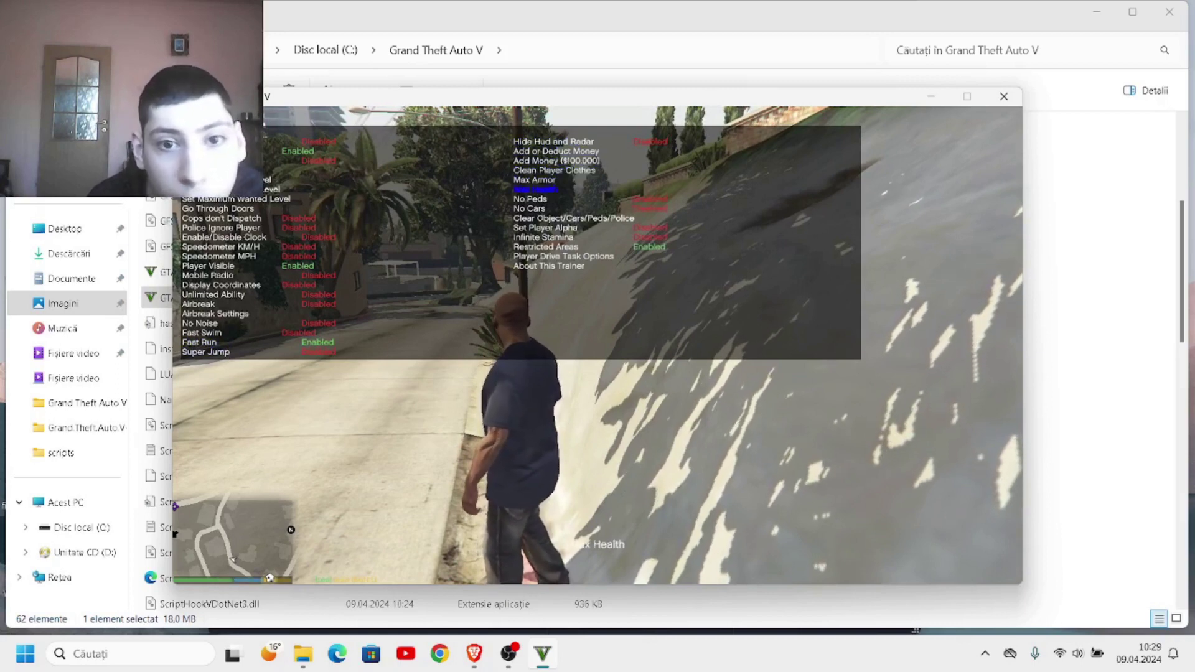
- Enable No Peds, disable it again, and return to the trainer's main menu
key("Down")
key("Return")
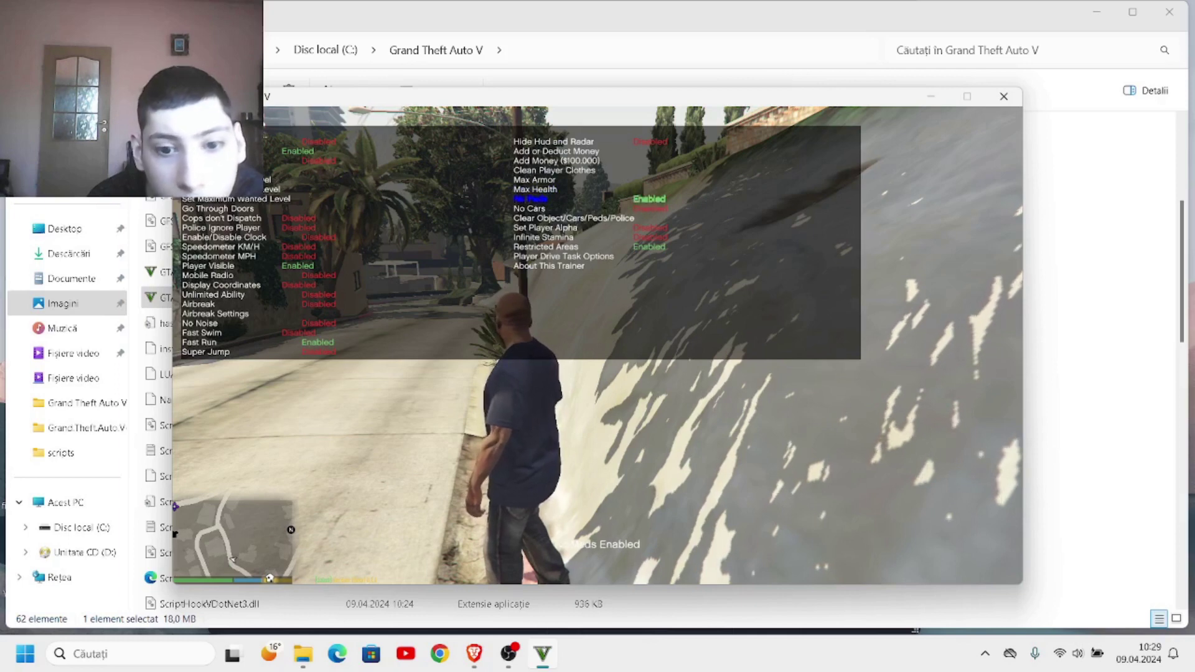
key("Return")
key("Down")
key("Down")
key("BackSpace")
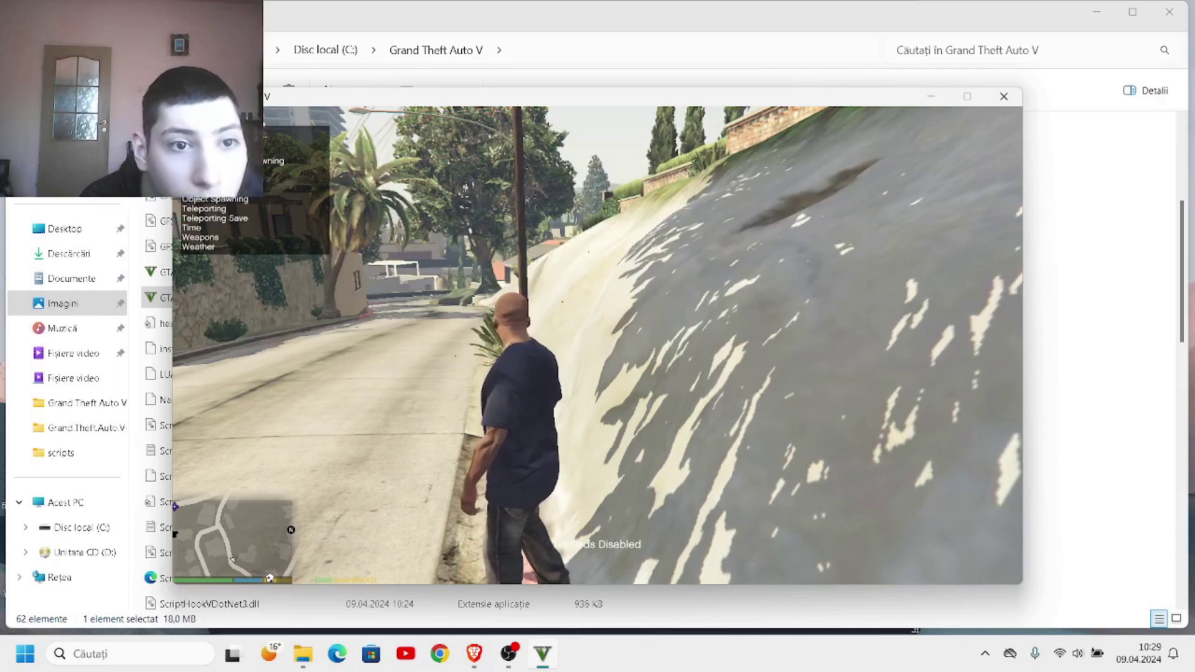
- Examine the trainer's bodyguard spawning options and the list of teleport locations, and close the trainer
key("Return")
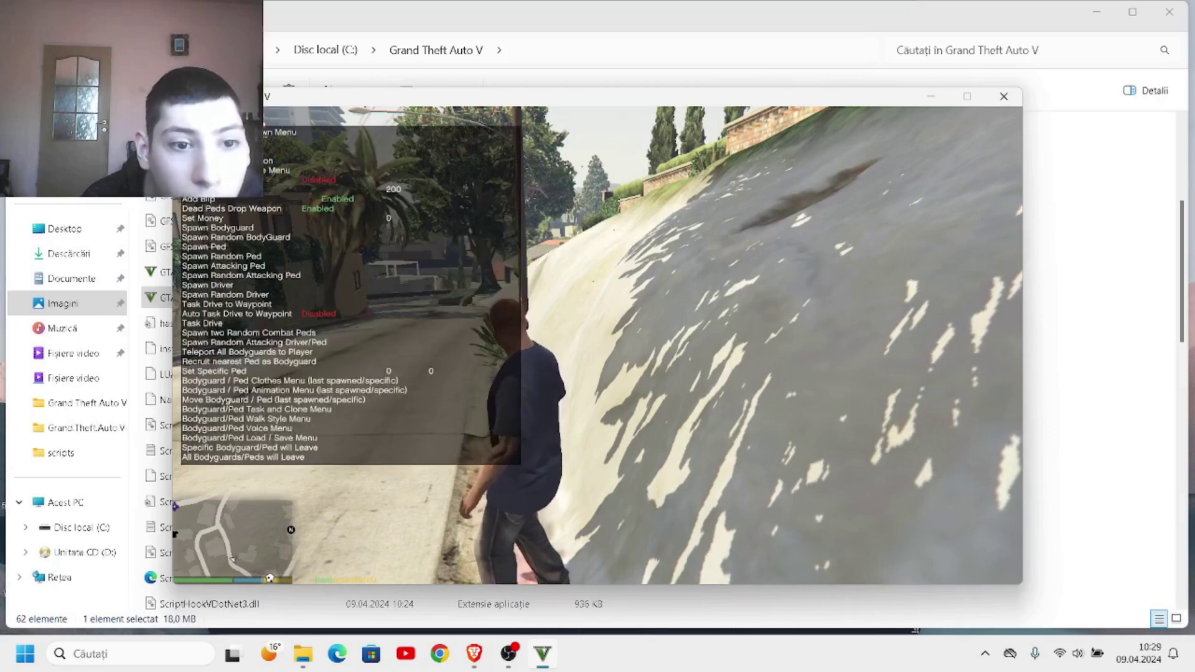
key("BackSpace")
key("Down")
key("Down")
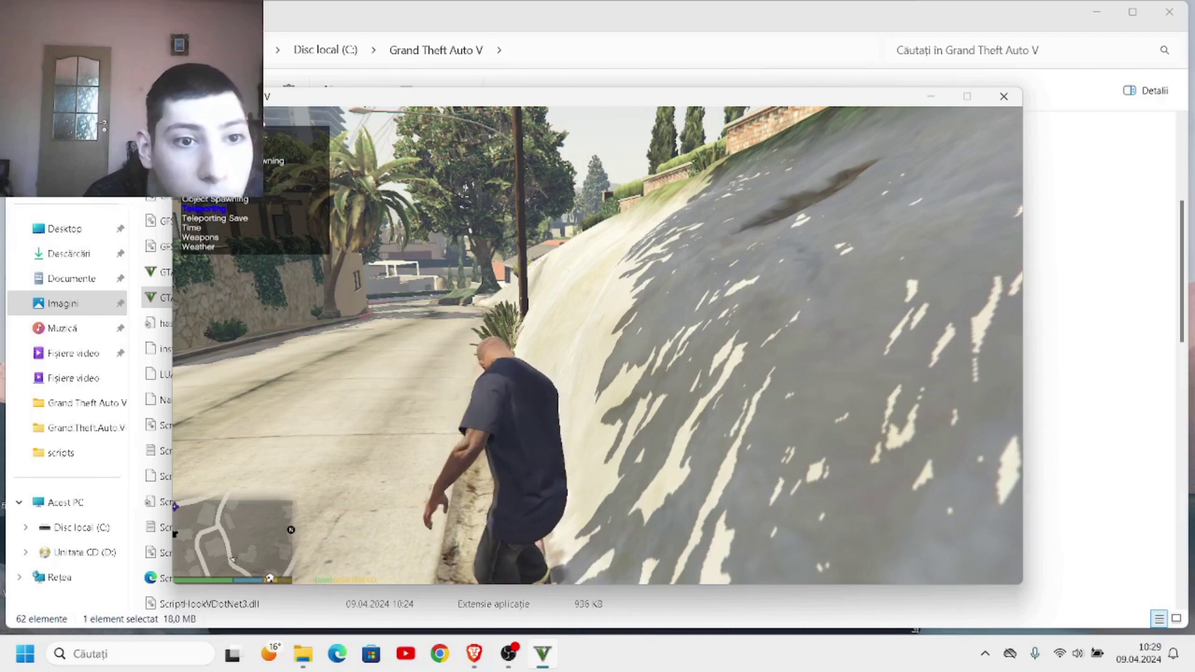
key("Return")
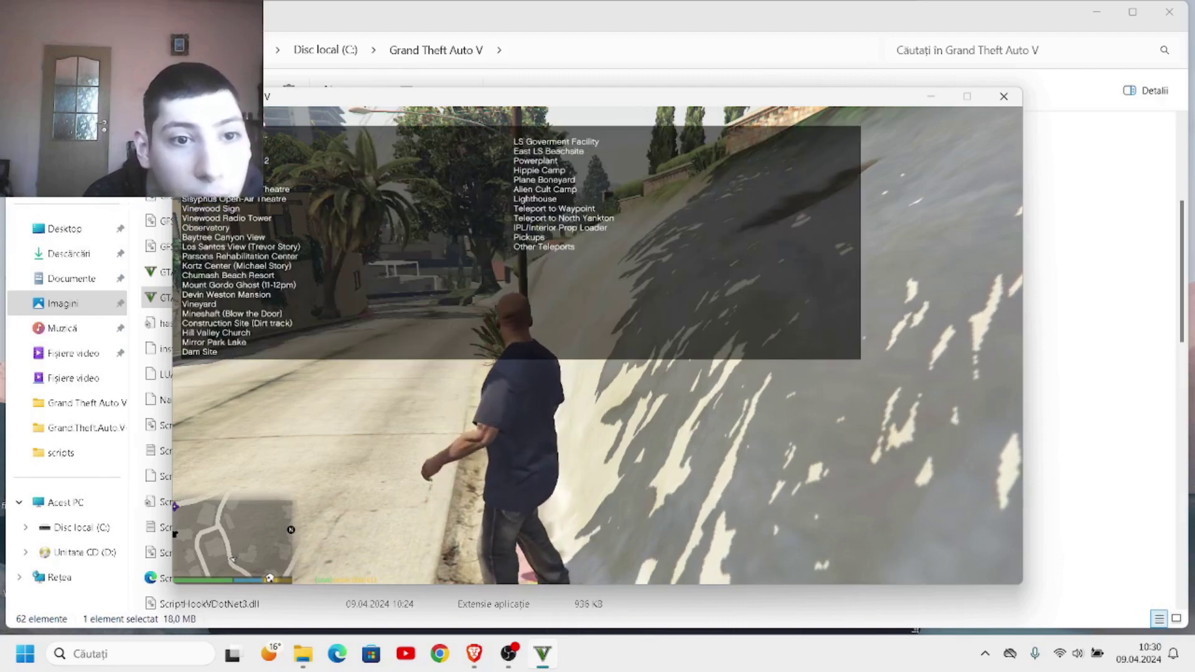
key("BackSpace")
key("BackSpace")
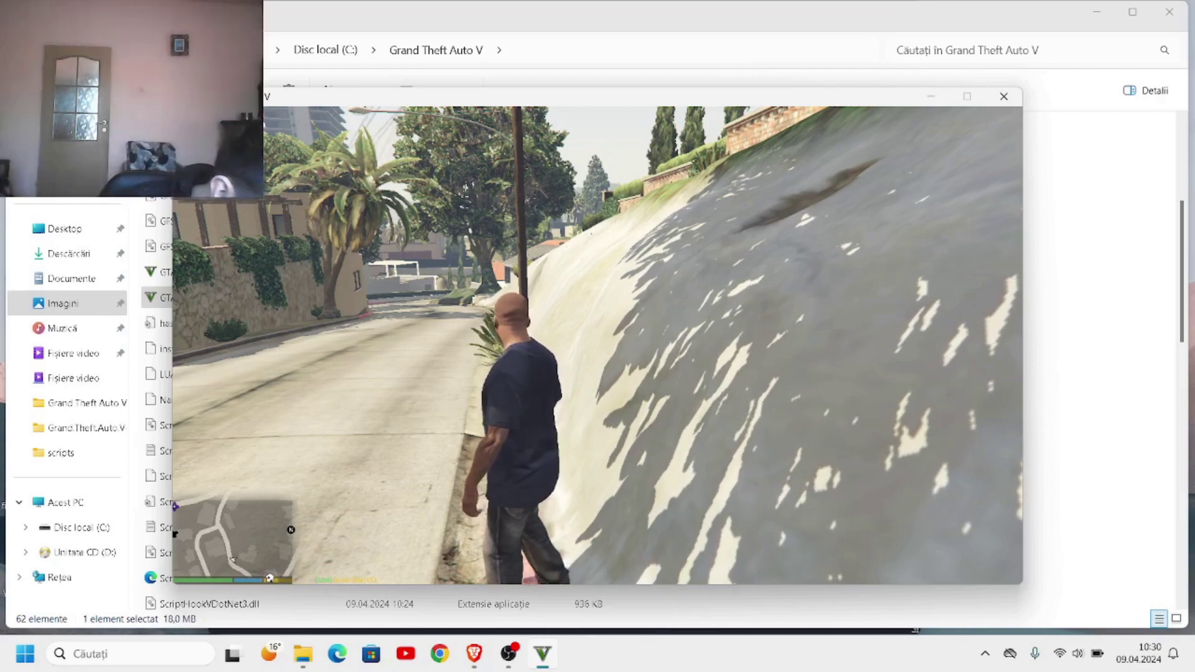
- Test Fast Run by running the character along the hillside road and past the hedges on Didion Drive
key("w")
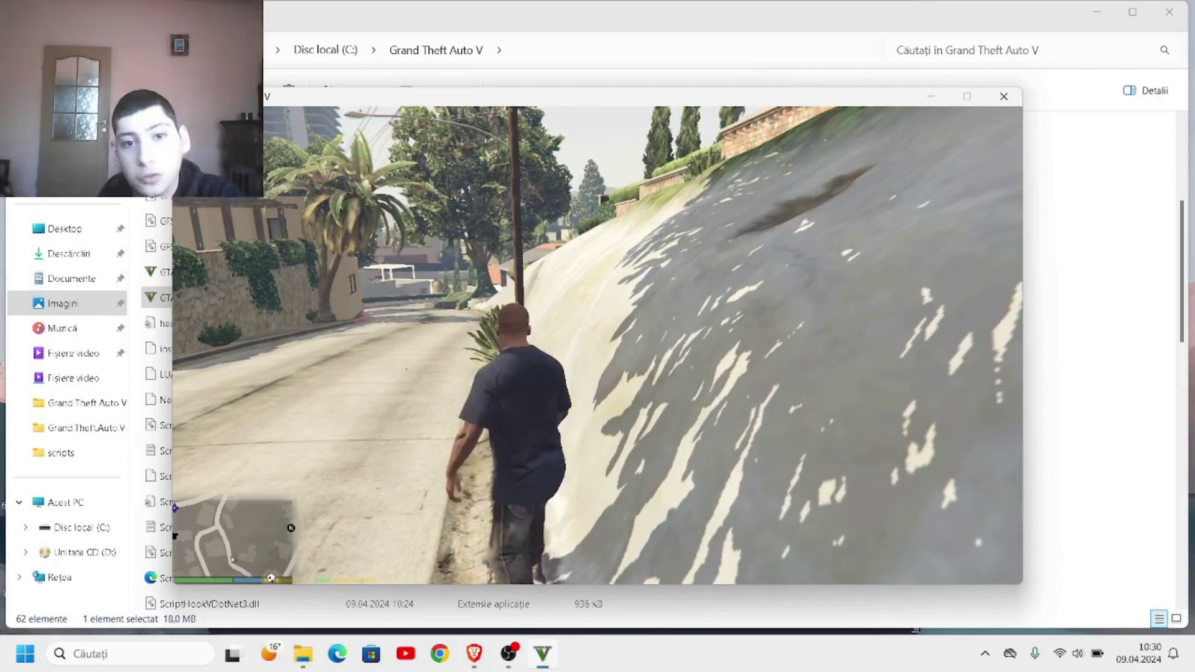
key("c")
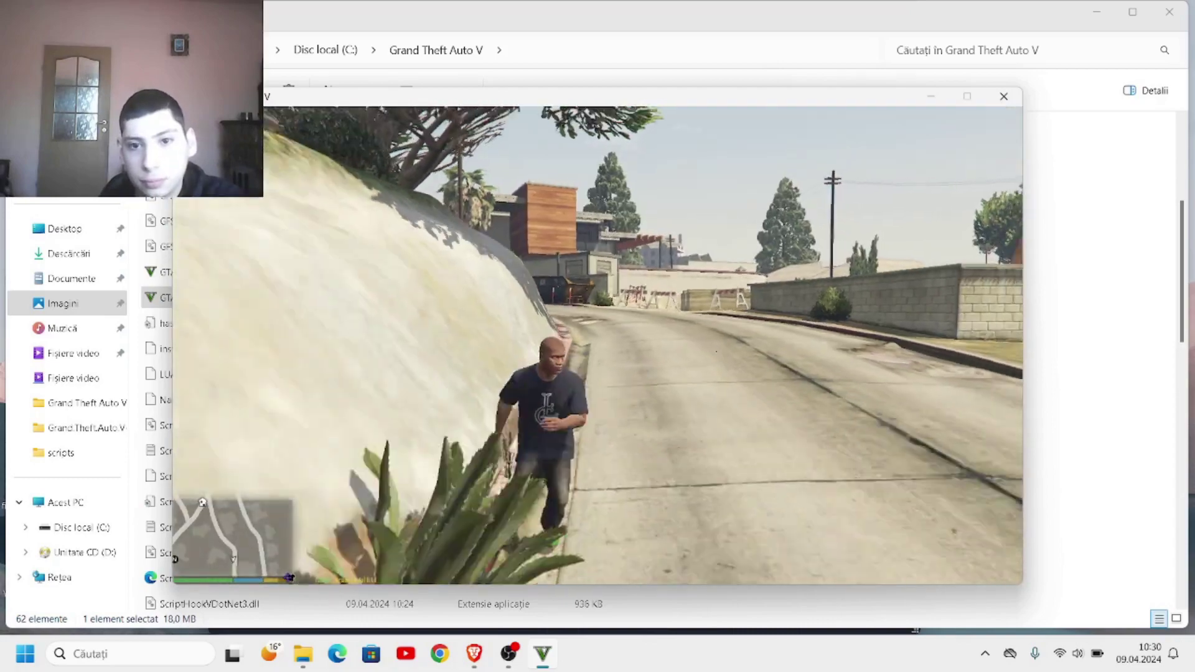
key("w")
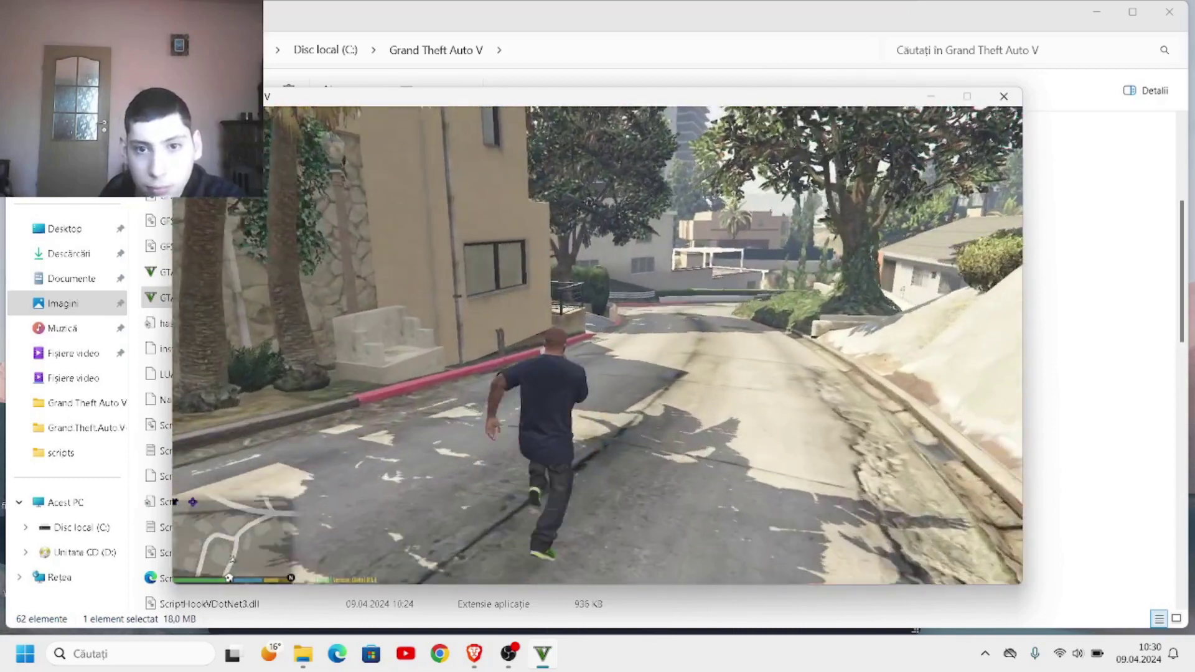
key("w")
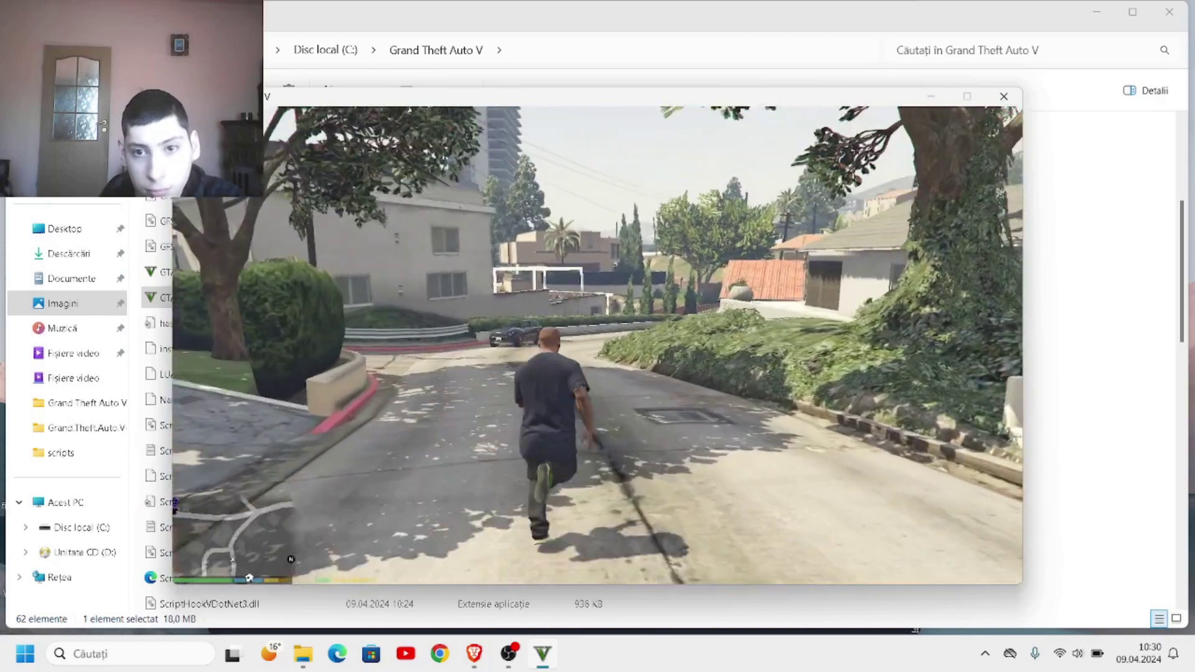
key("w")
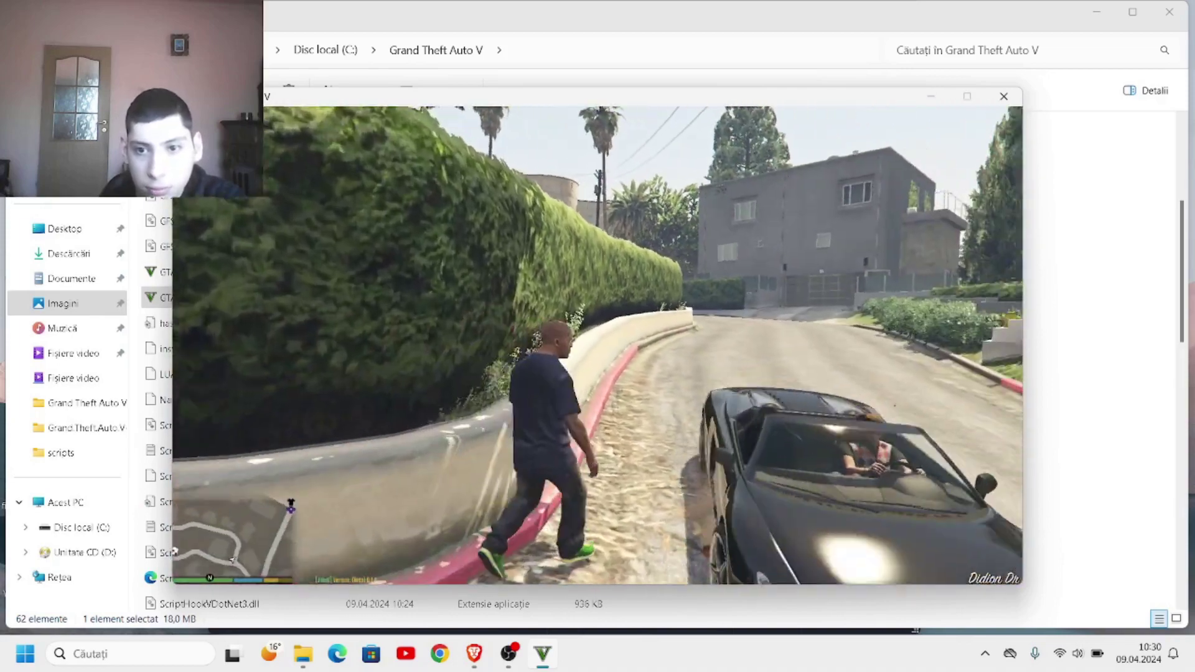
key("w")
key("w")
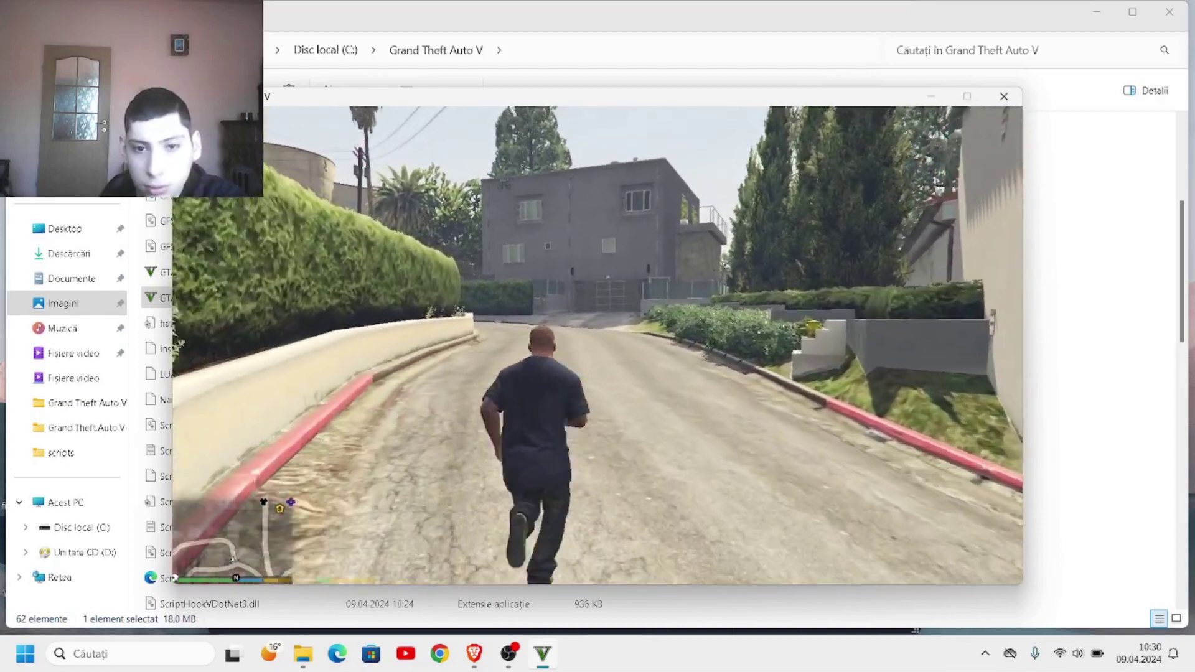
key("c")
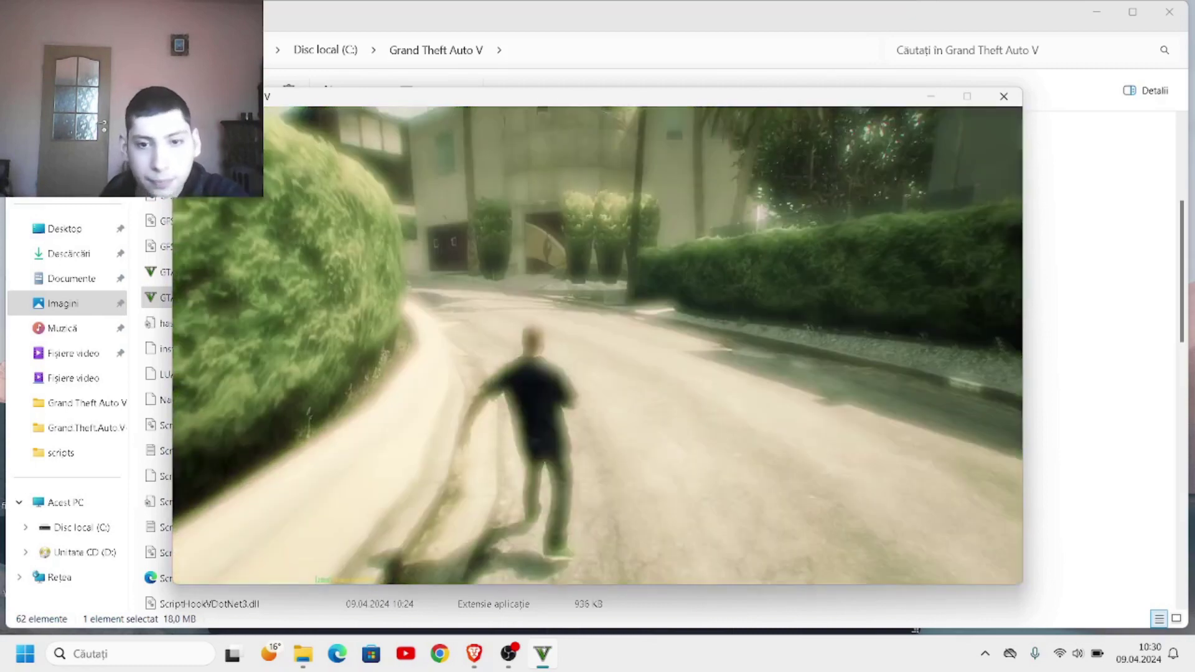
- Enable Super Jump in the trainer's player options and close the menu
key("Up")
key("Up")
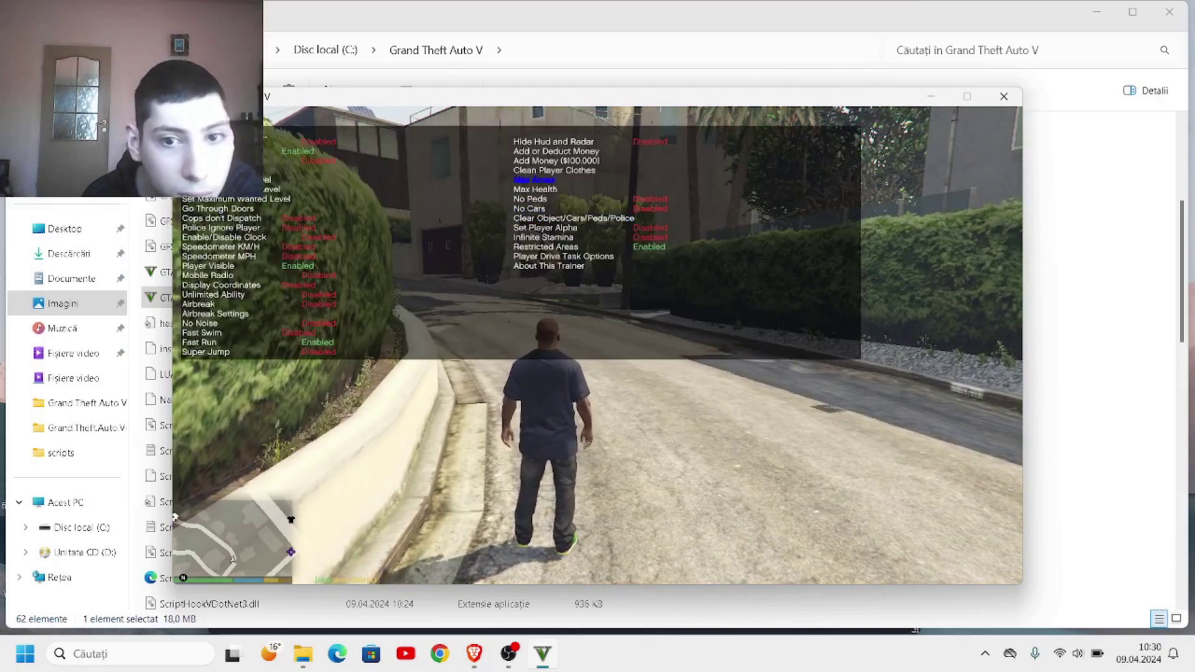
key("Up")
key("Up")
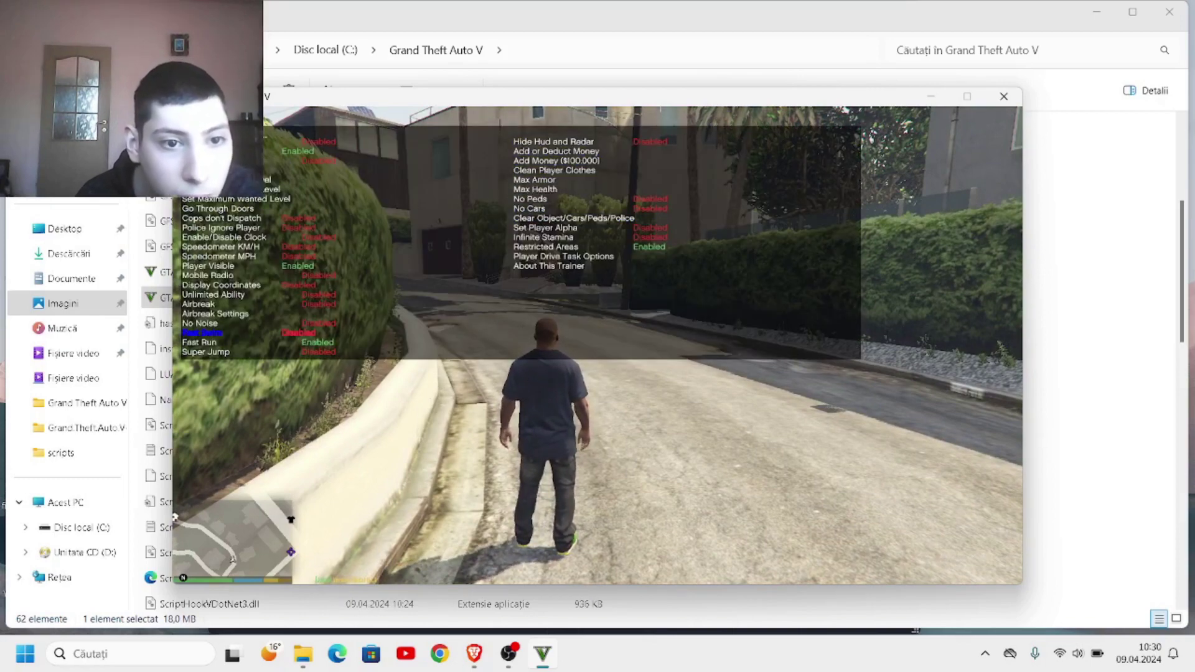
key("Down")
key("KP_0")
key("KP_0")
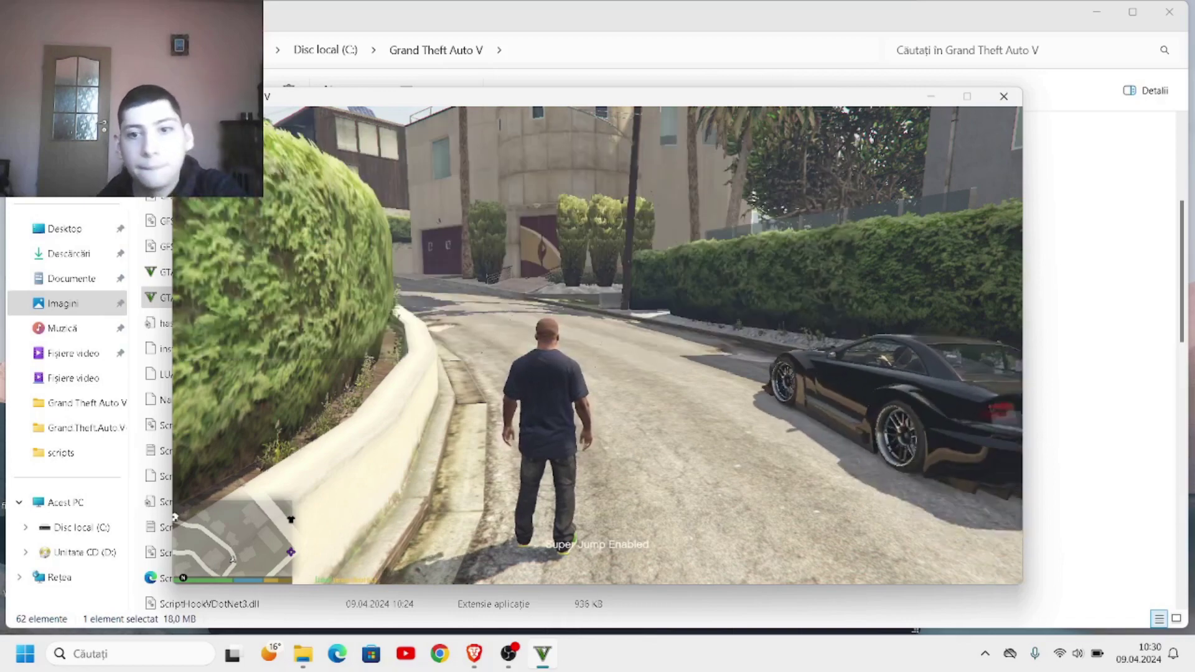
- Test Super Jump by running past the black car and leaping over the trees and buildings
key("w")
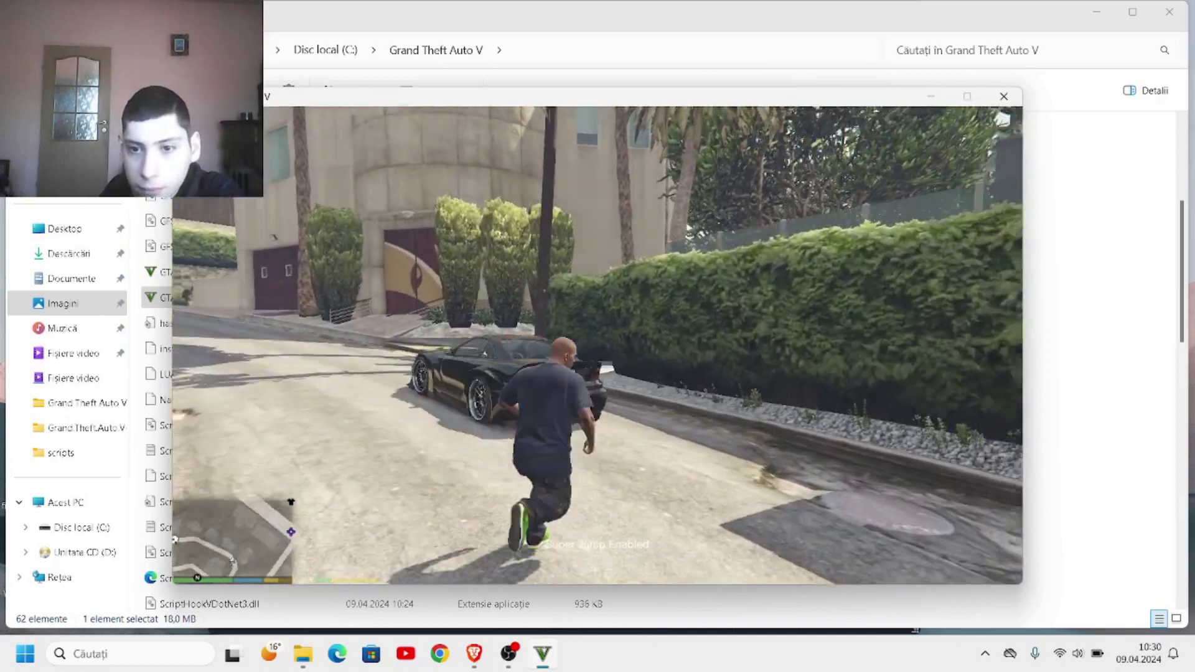
key("space")
key("w")
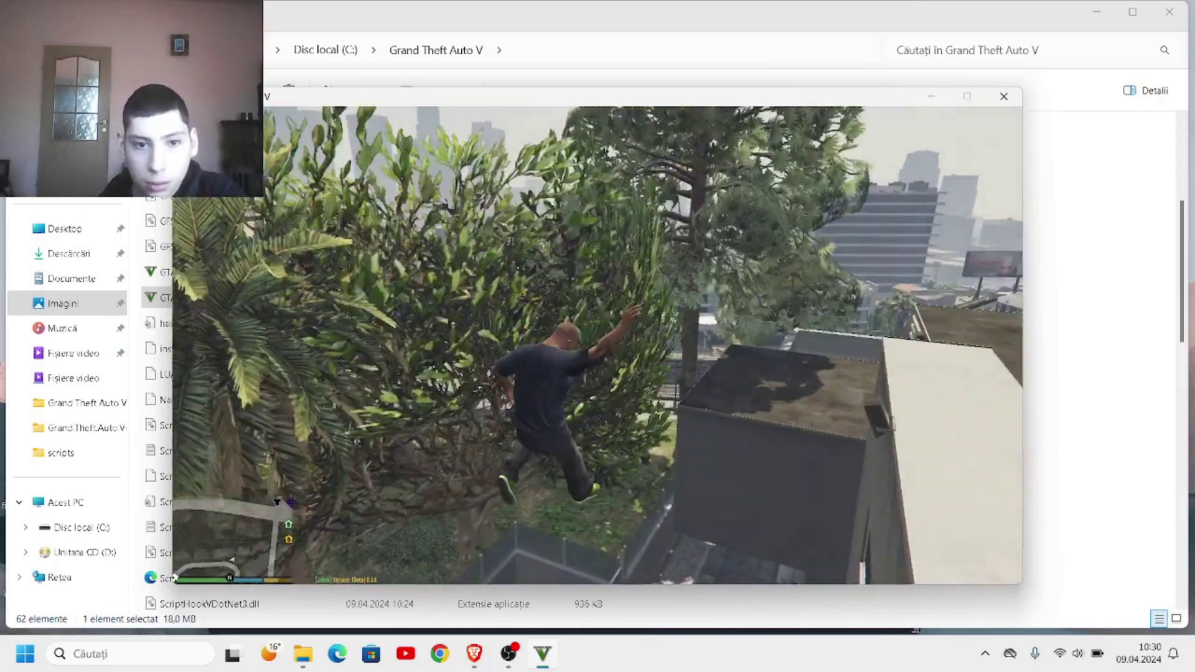
key("w")
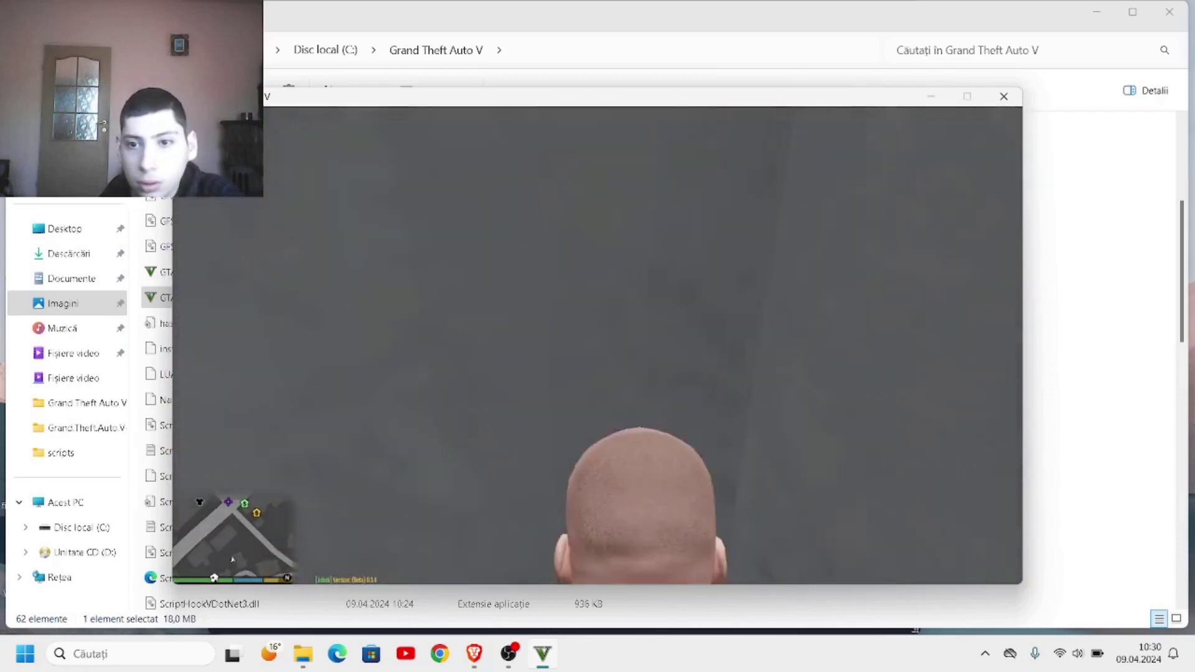
key("space")
key("w")
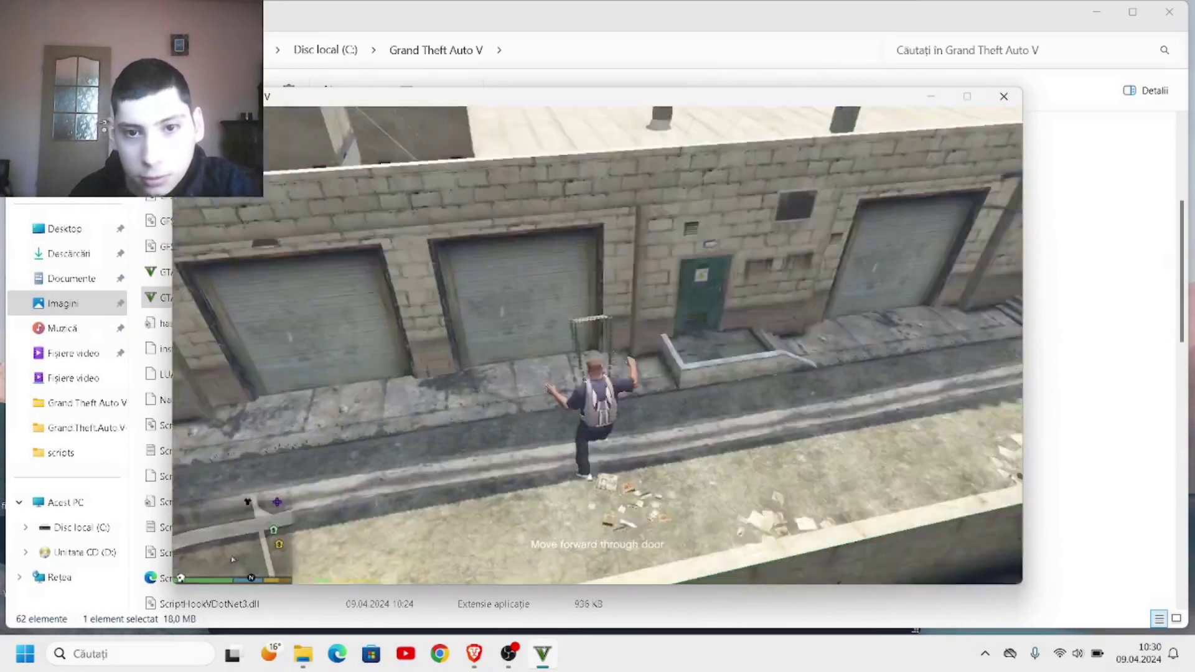
- Lower the volume and run from the hospital's emergency entrance along Dorset Drive to the Rockford Drive intersection
key("XF86AudioLowerVolume")
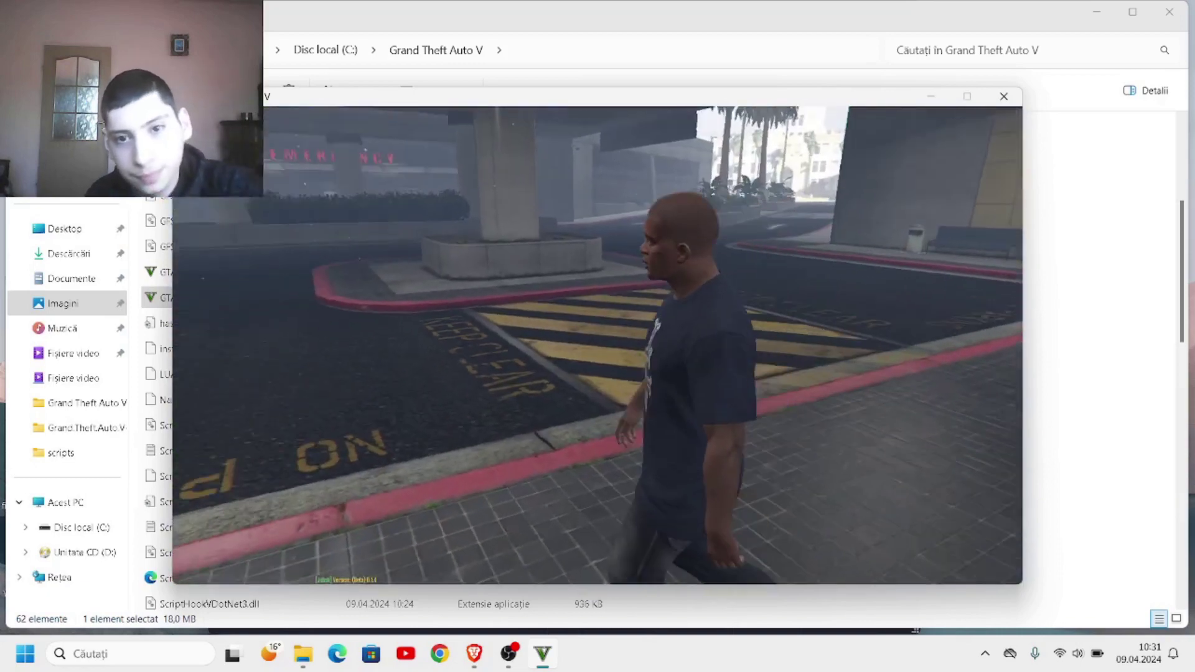
key("w")
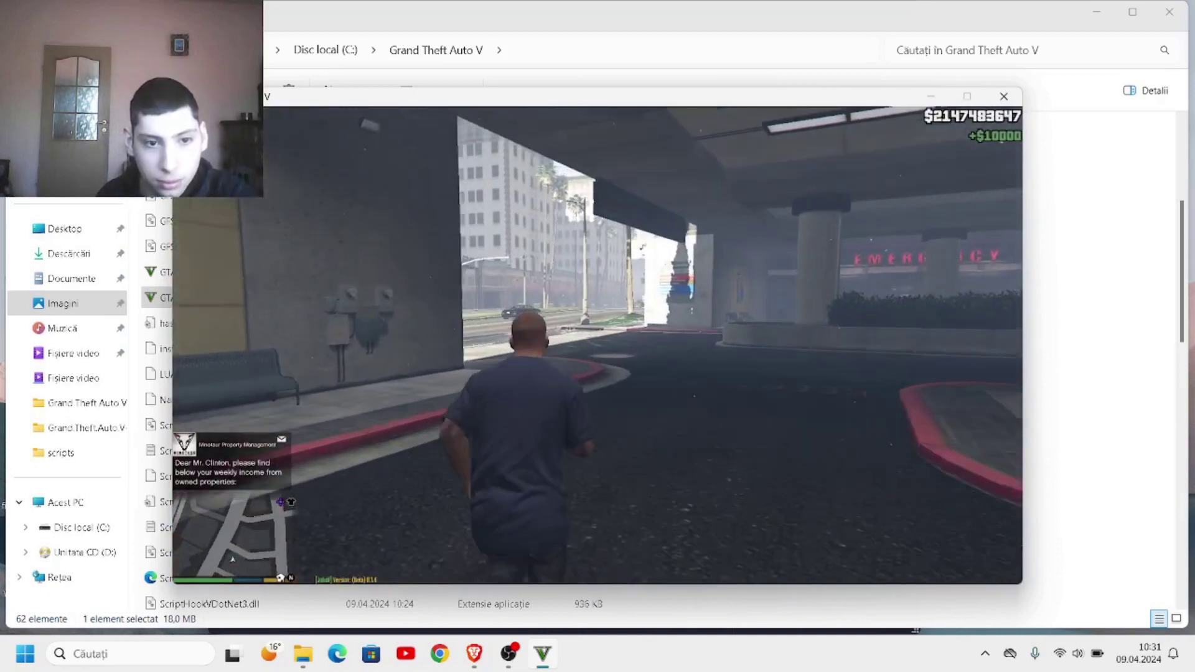
key("w")
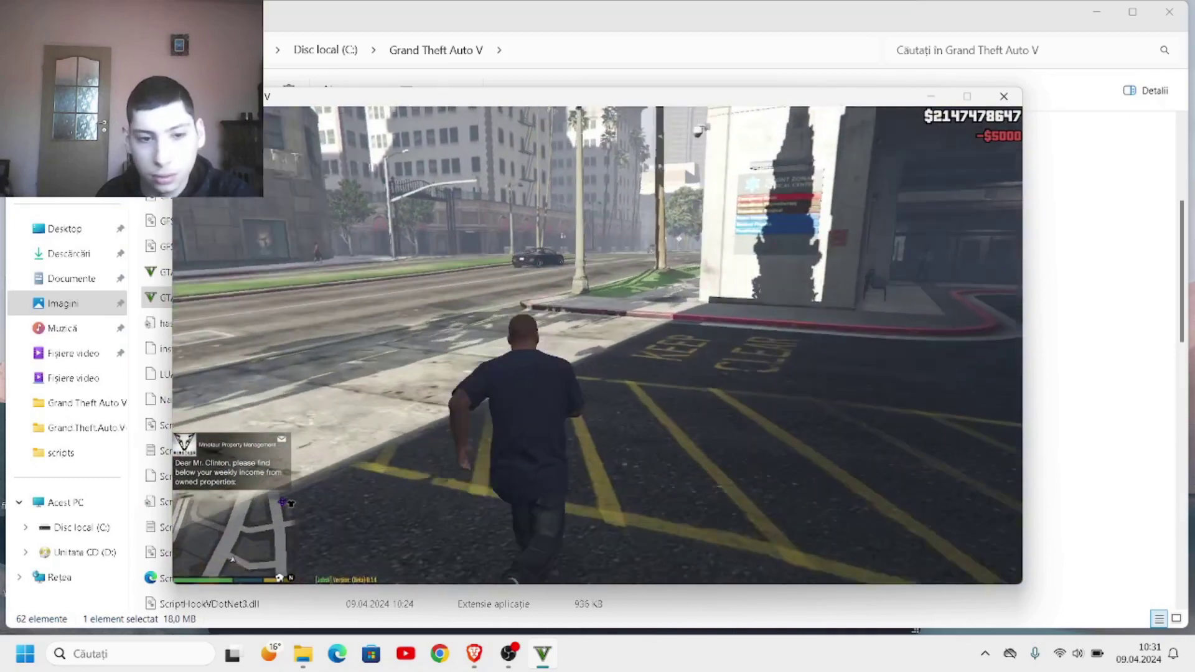
key("w")
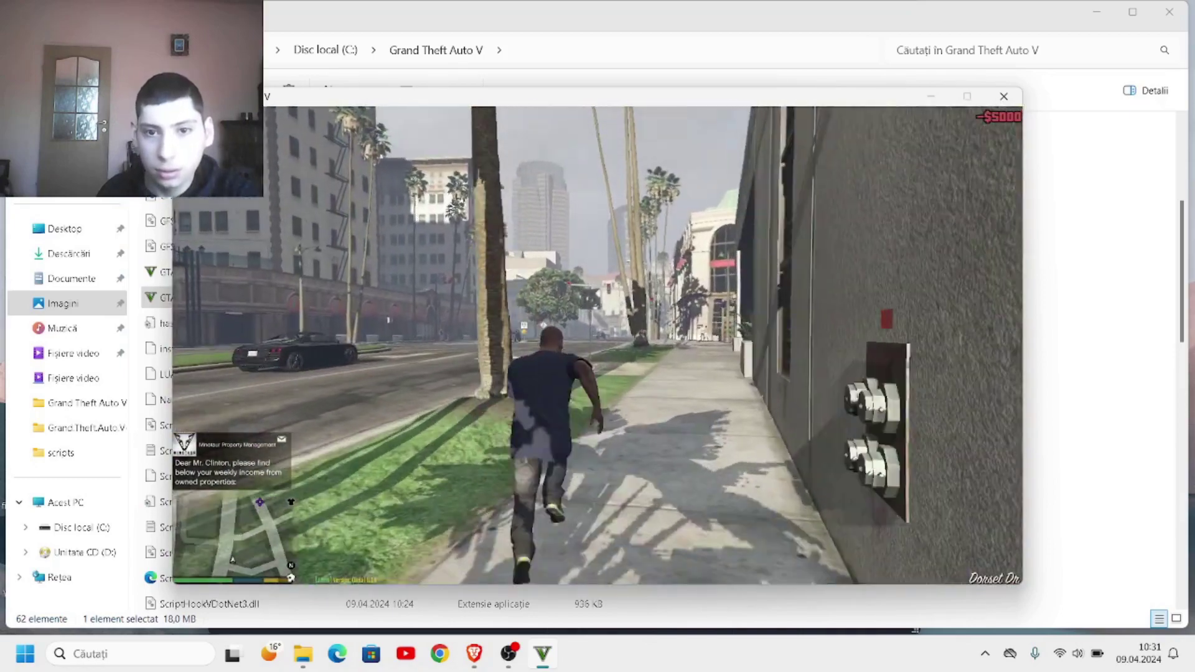
key("w")
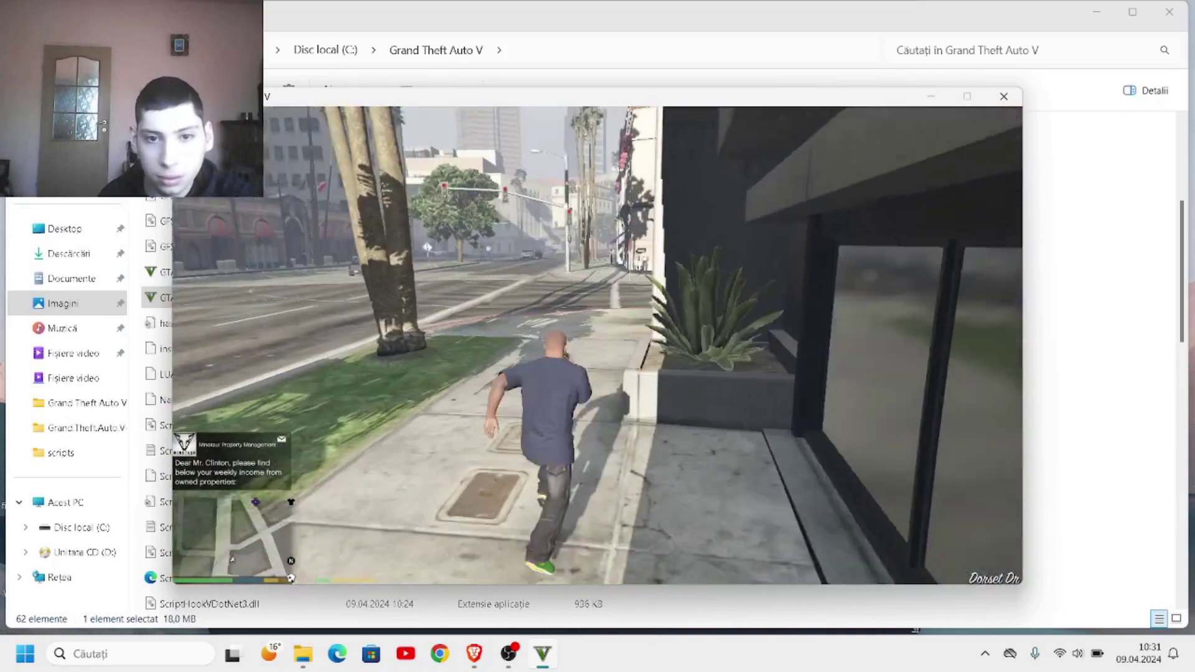
key("w")
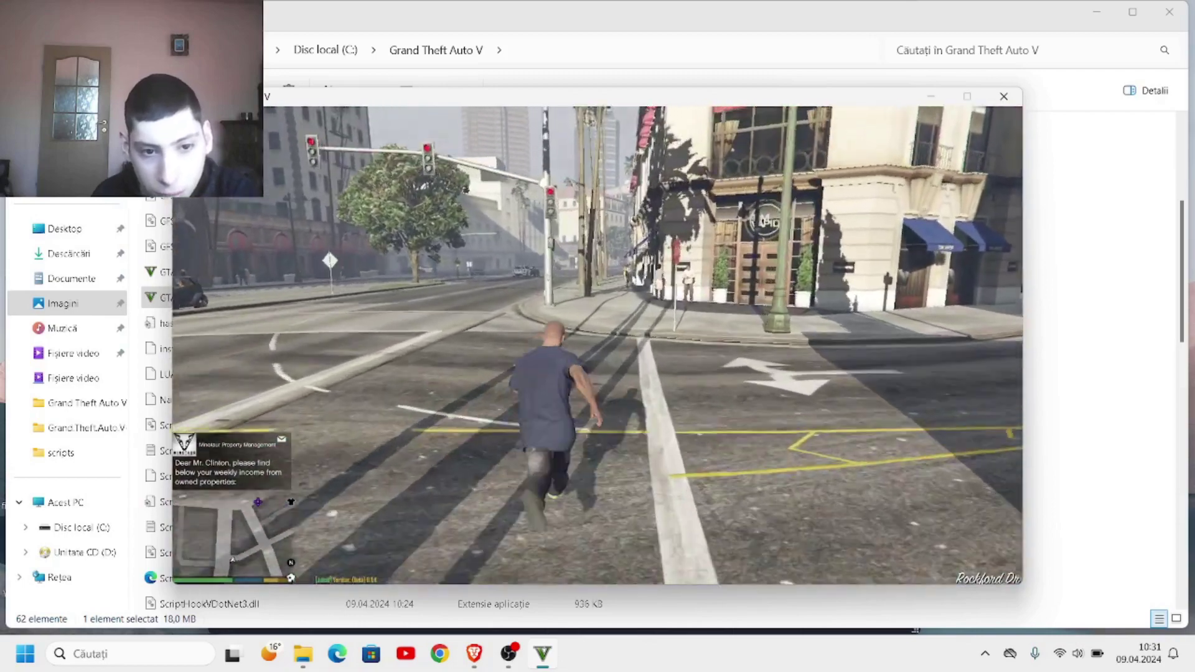
- Super-jump across the intersection, move on along the sidewalk, and switch to the first-person camera and onward to another view
key("space")
key("w")
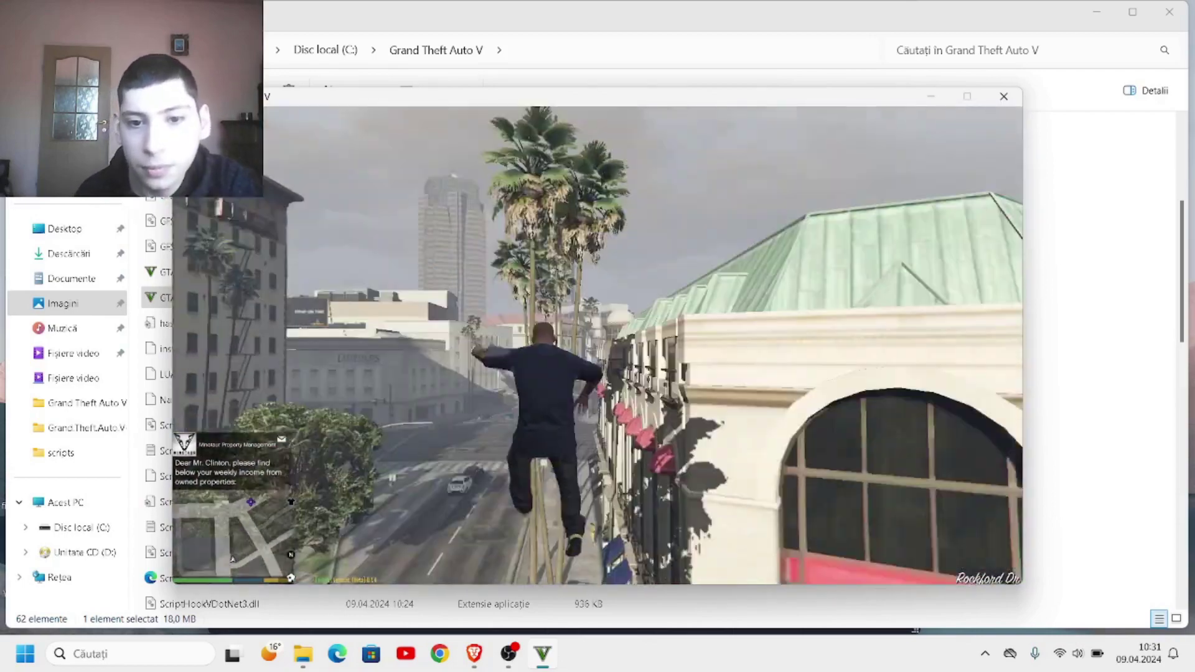
key("w")
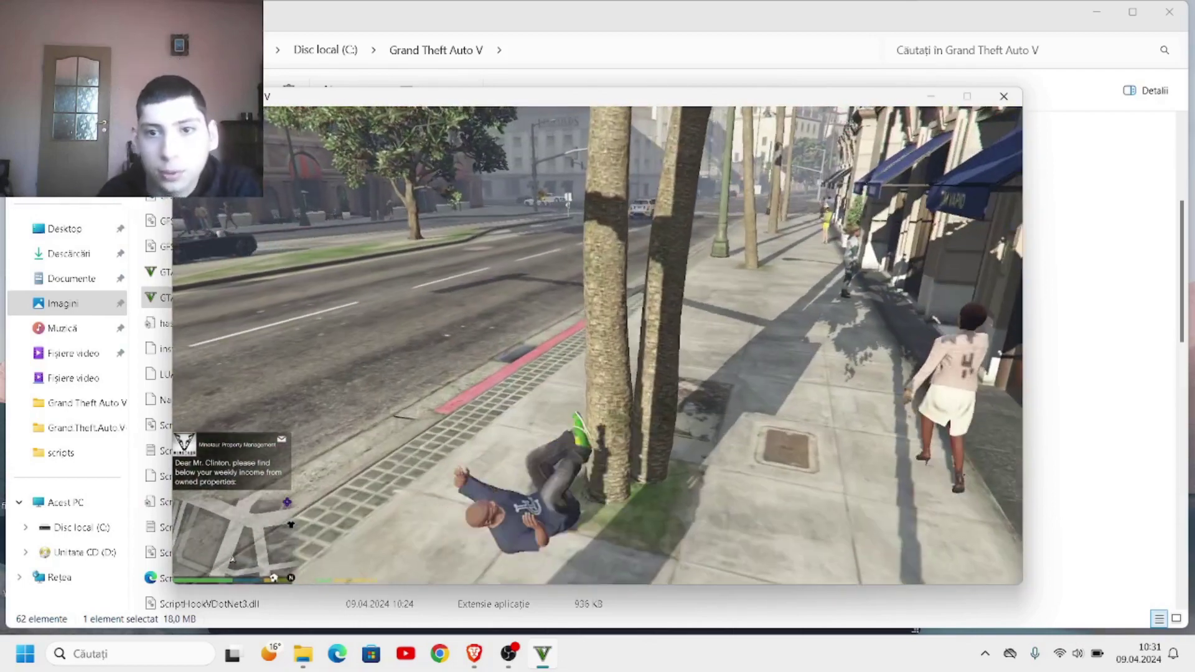
key("v")
key("w")
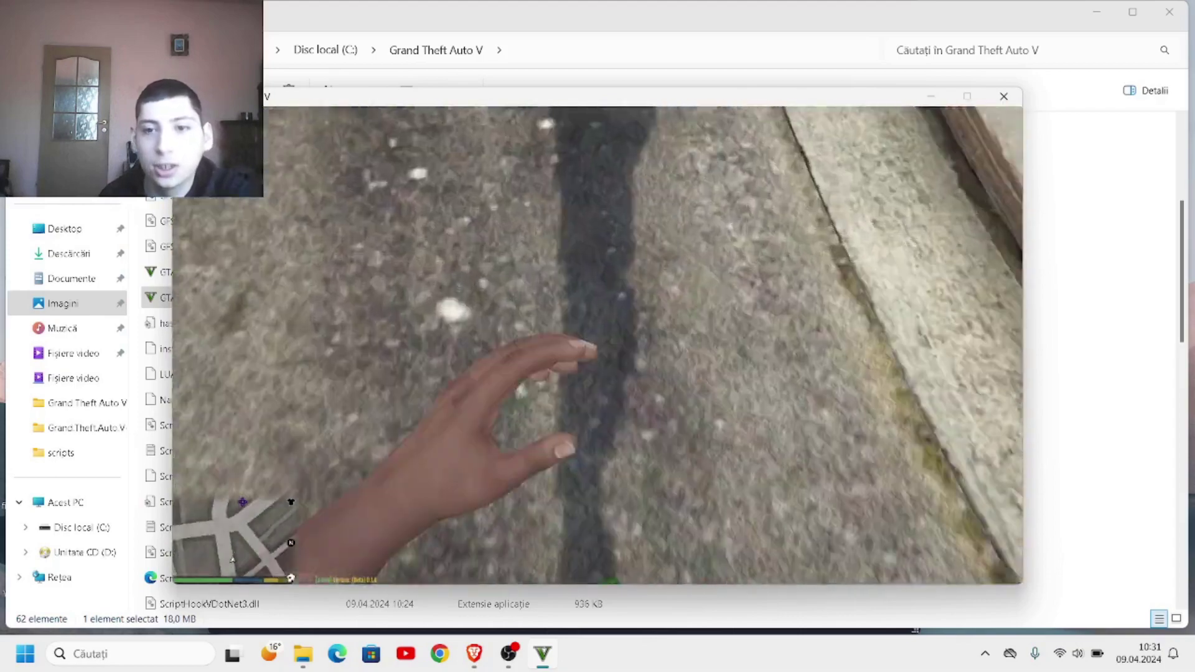
key("v")
- Open the full-size game map and look through its list of locations, including the Business entries
key("Escape")
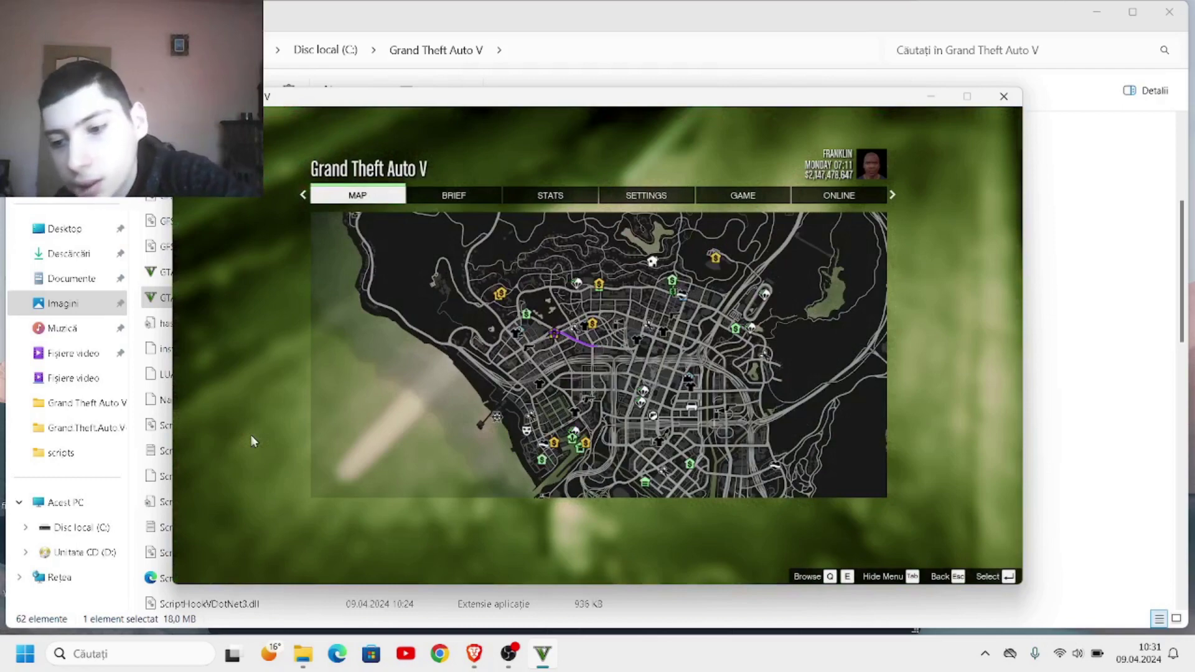
key("Return")
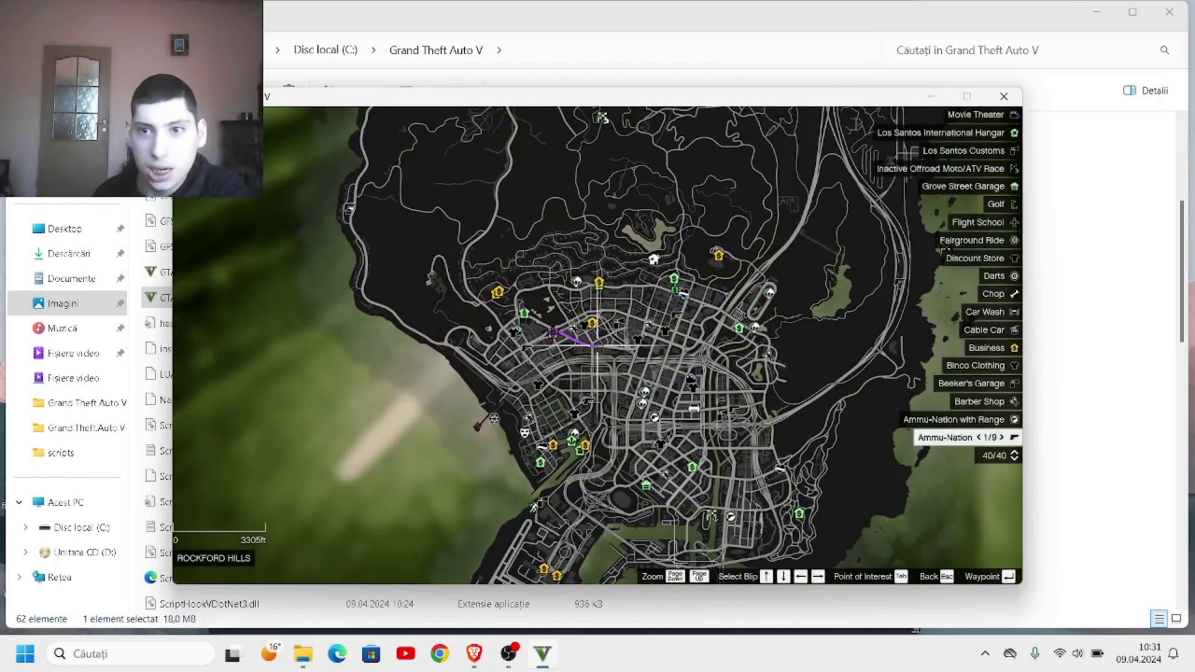
key("Up")
key("Up")
key("Up")
key("Down")
key("Down")
key("Down")
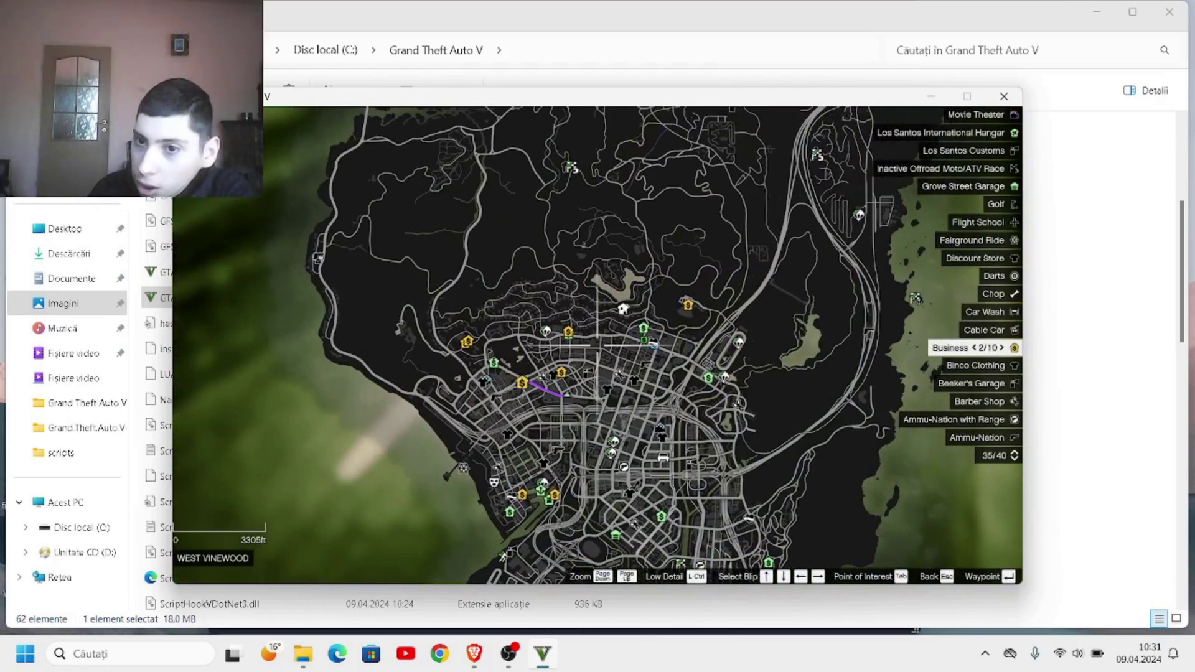
key("Right")
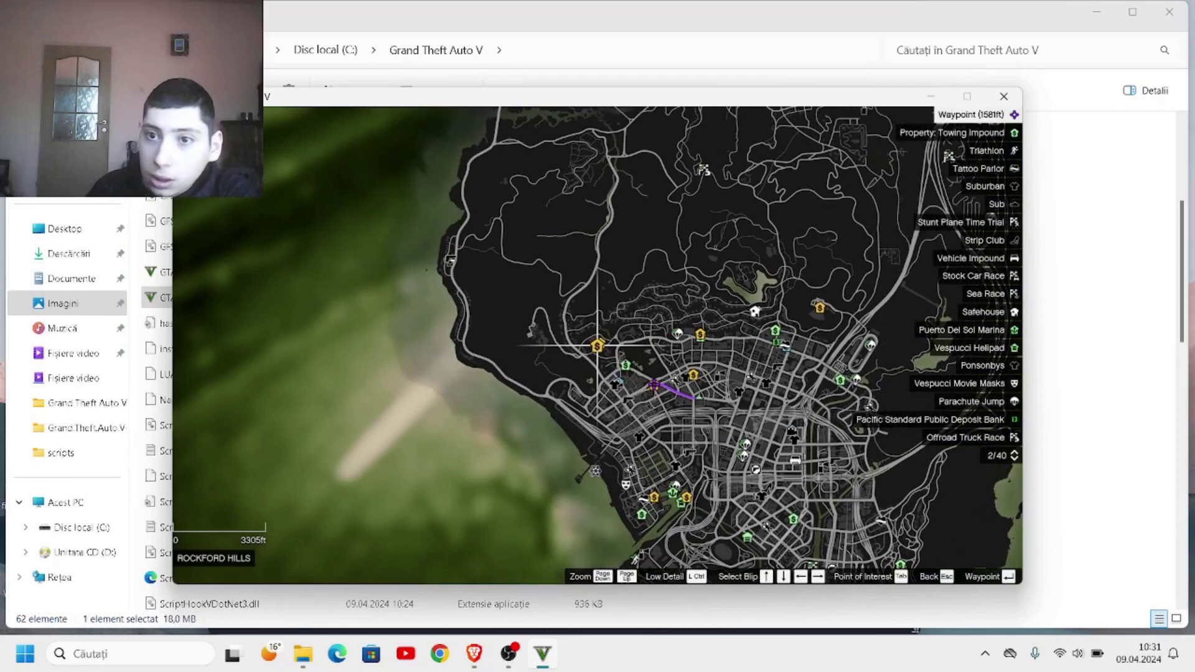
- Select the Pacific Standard Public Deposit Bank among the map locations and set a waypoint there
key("Down")
key("Down")
key("Down")
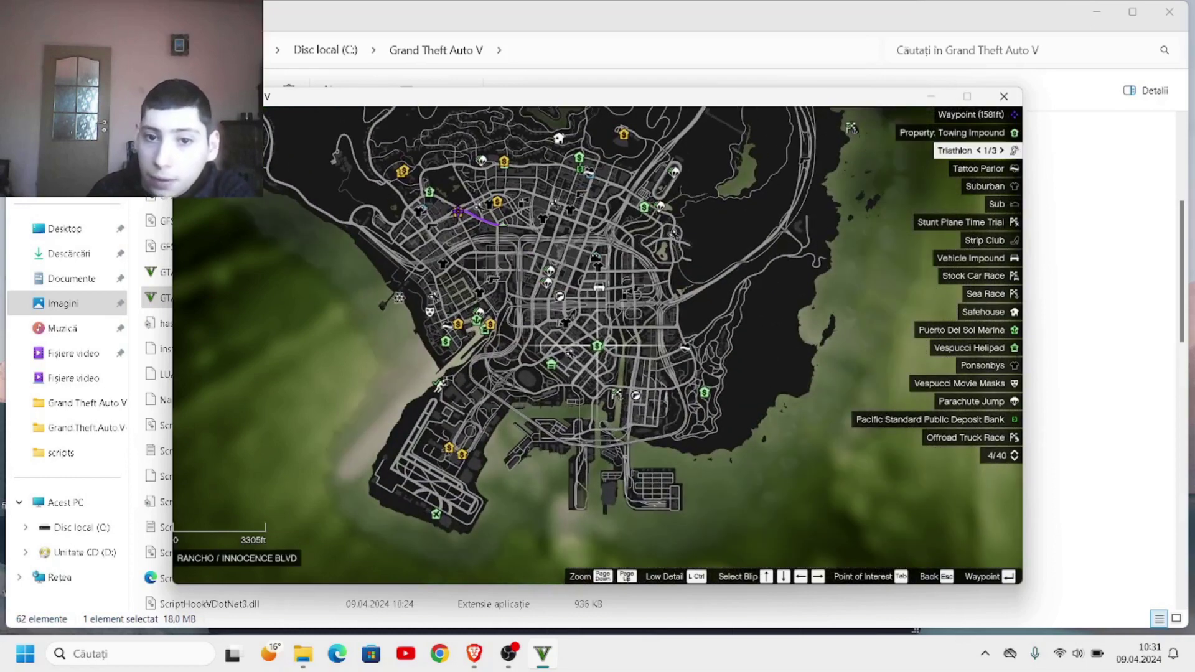
key("Down")
key("Down")
key("Down")
key("Down")
key("Down")
key("Down")
key("Down")
key("Down")
key("Down")
key("Down")
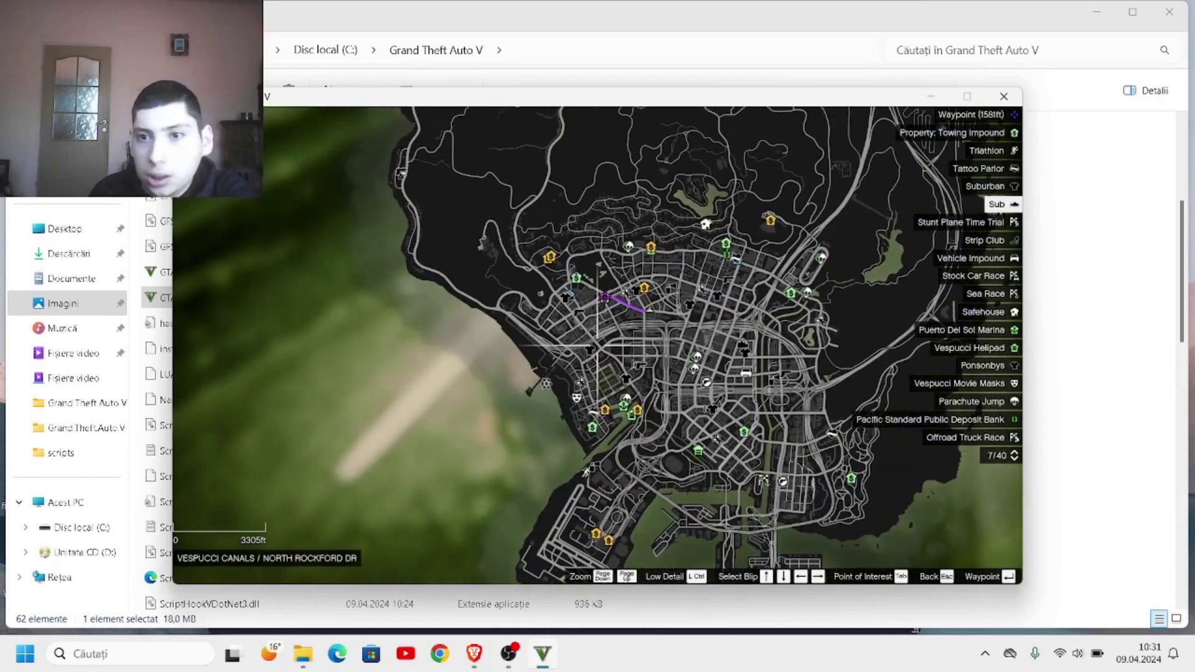
key("Down")
key("Down")
key("Down")
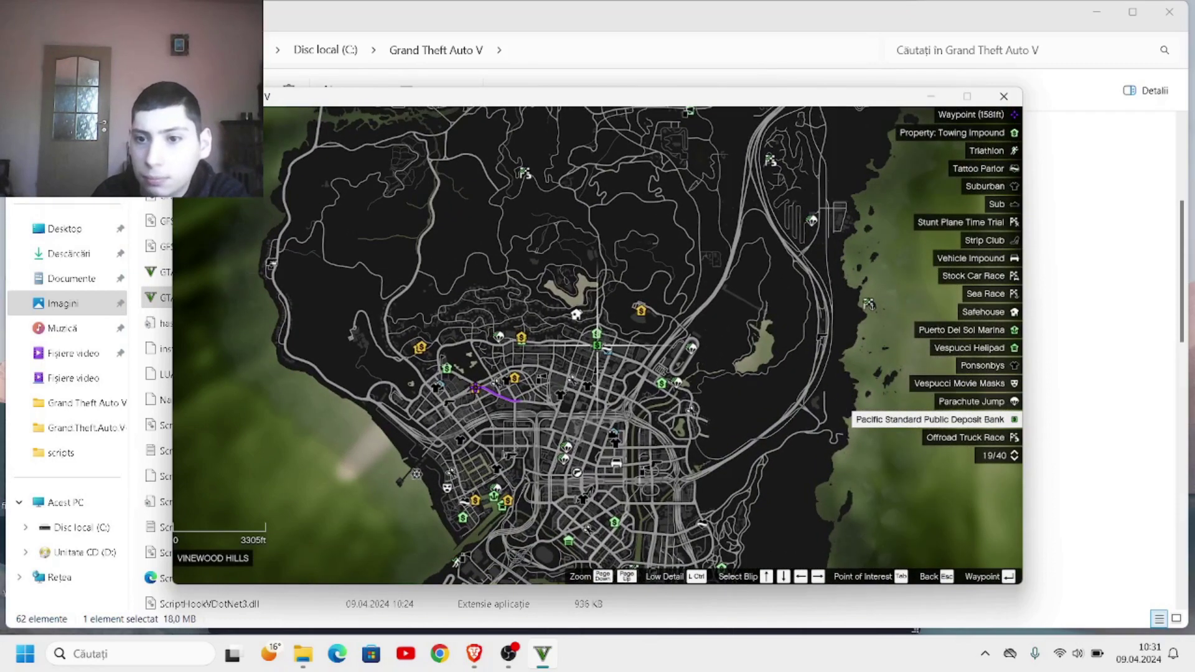
key("Up")
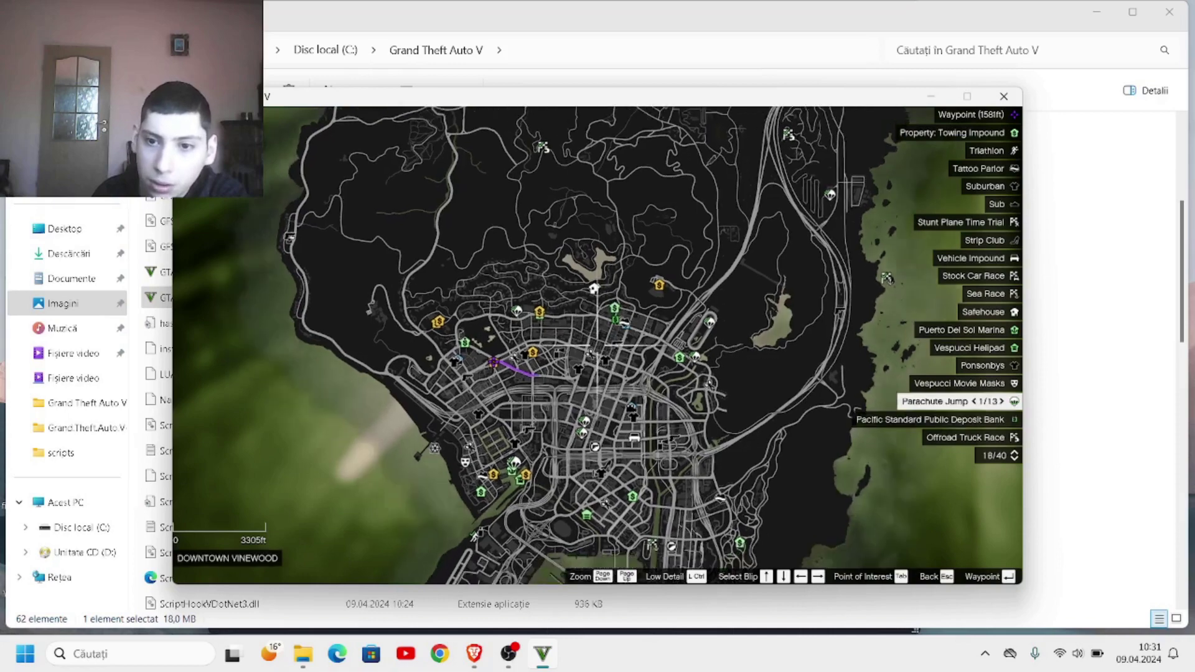
key("Down")
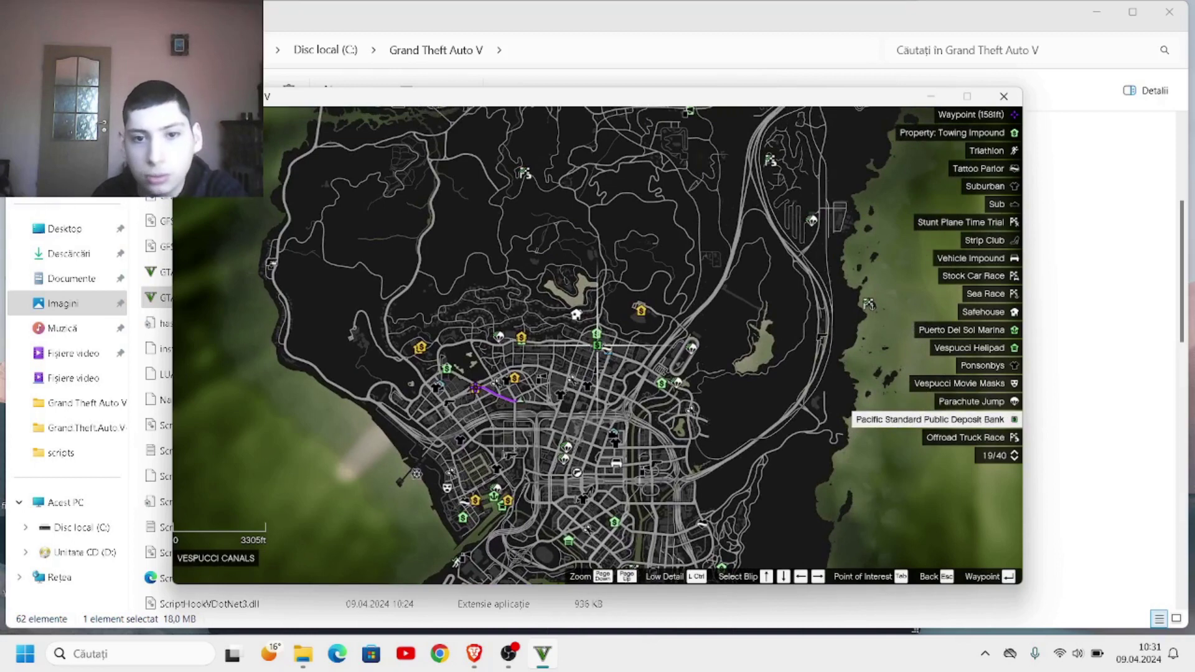
key("Return")
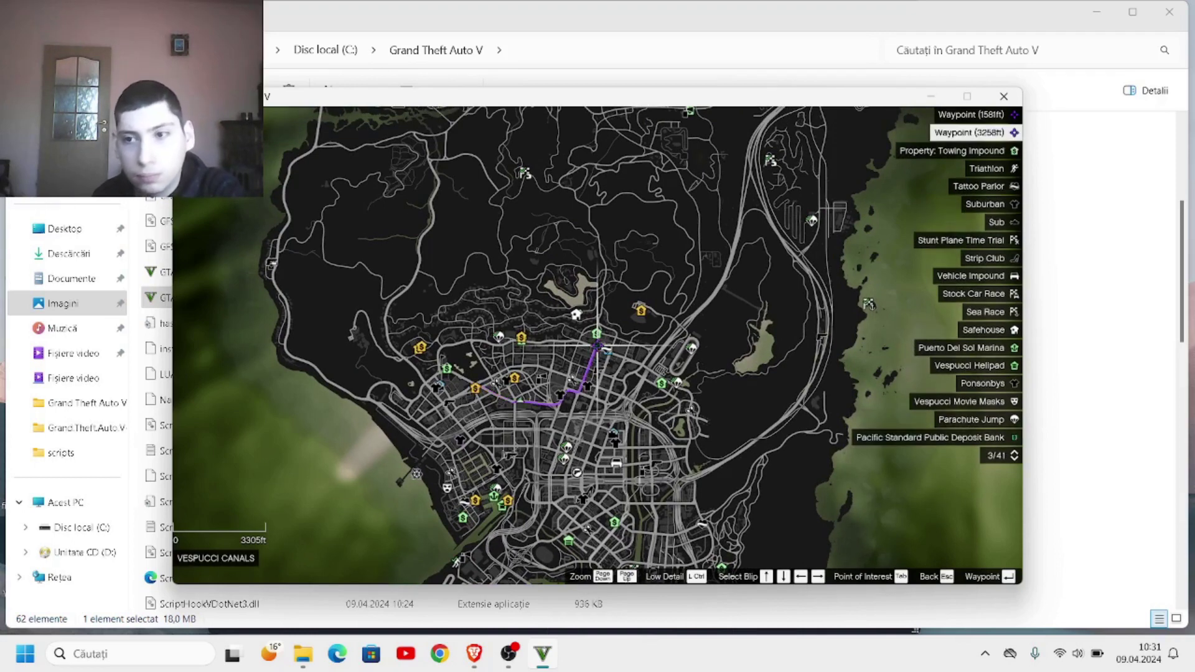
- Remove the waypoint from the map and return to the game
key("Return")
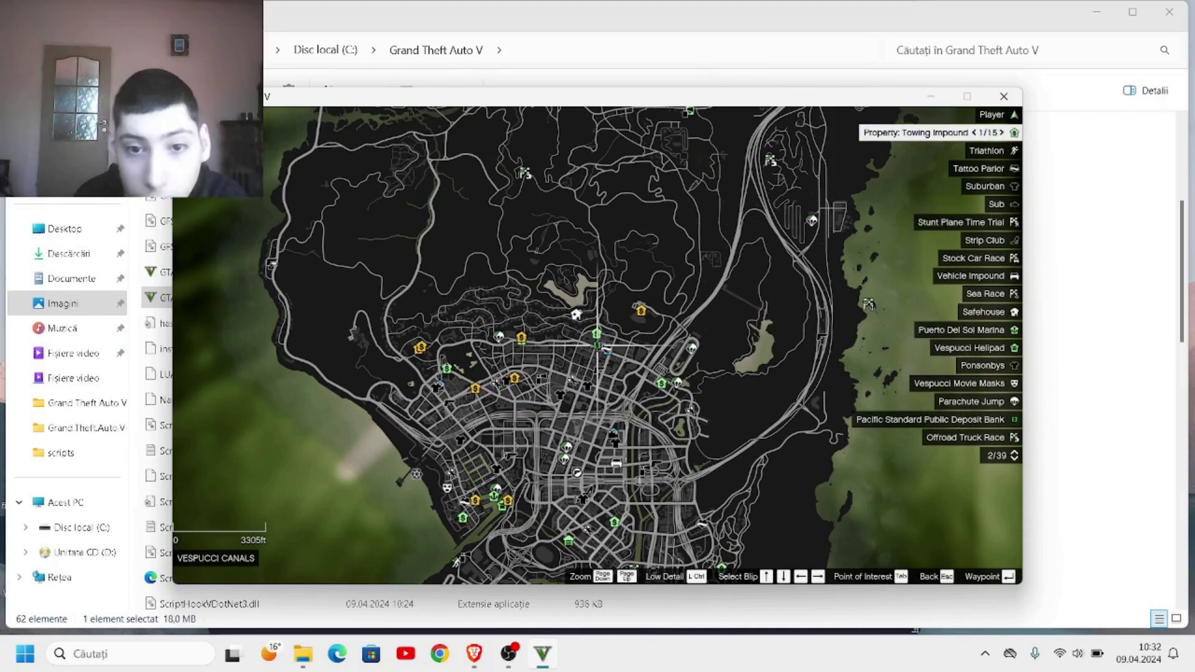
key("Escape")
key("Escape")
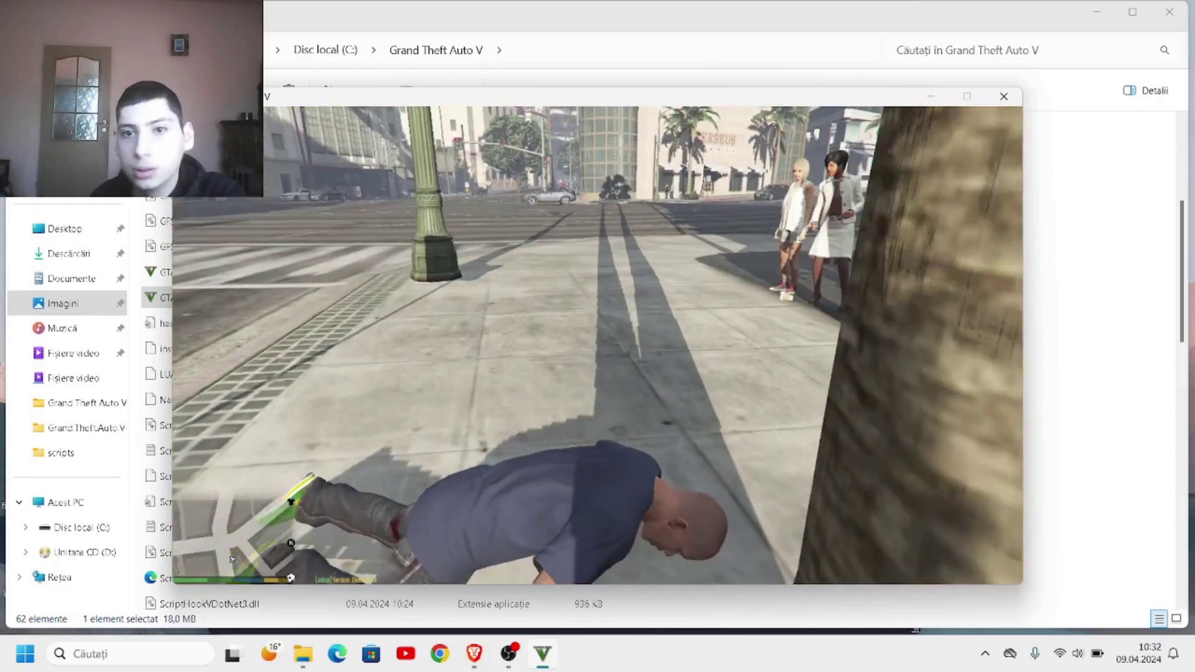
- Display the script menu with Object Spawning and Teleporting, and run across the Carcer Way intersection to the sidewalk on Portola Drive
key("F3")
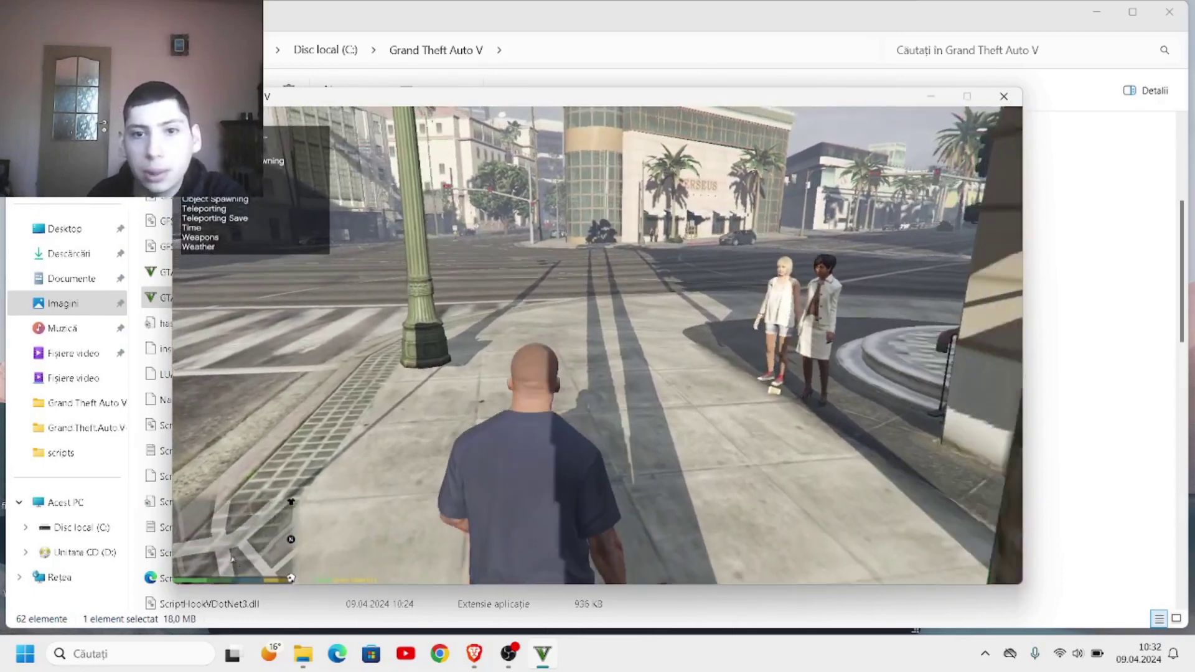
key("w")
key("w")
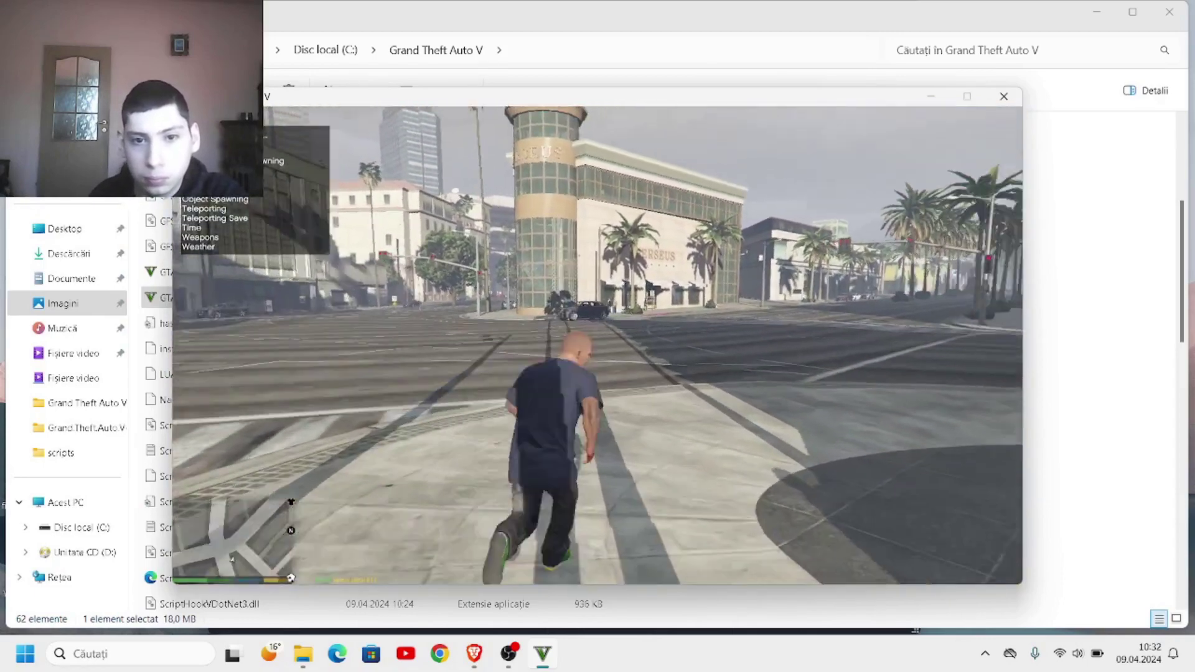
key("w")
key("c")
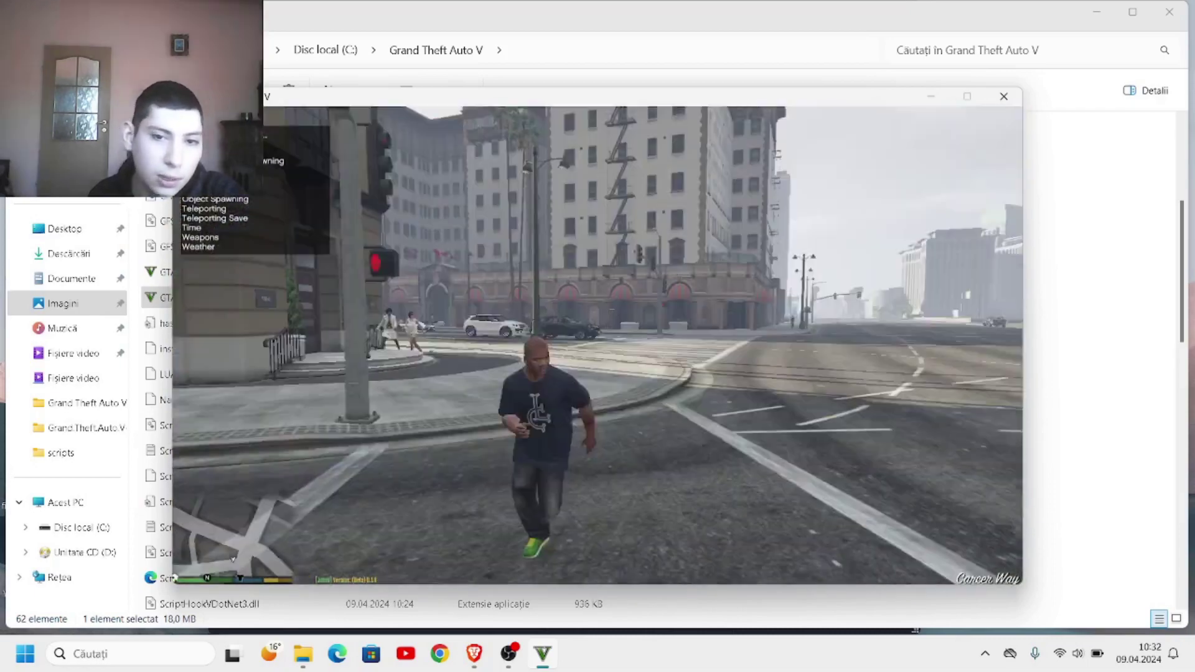
key("w")
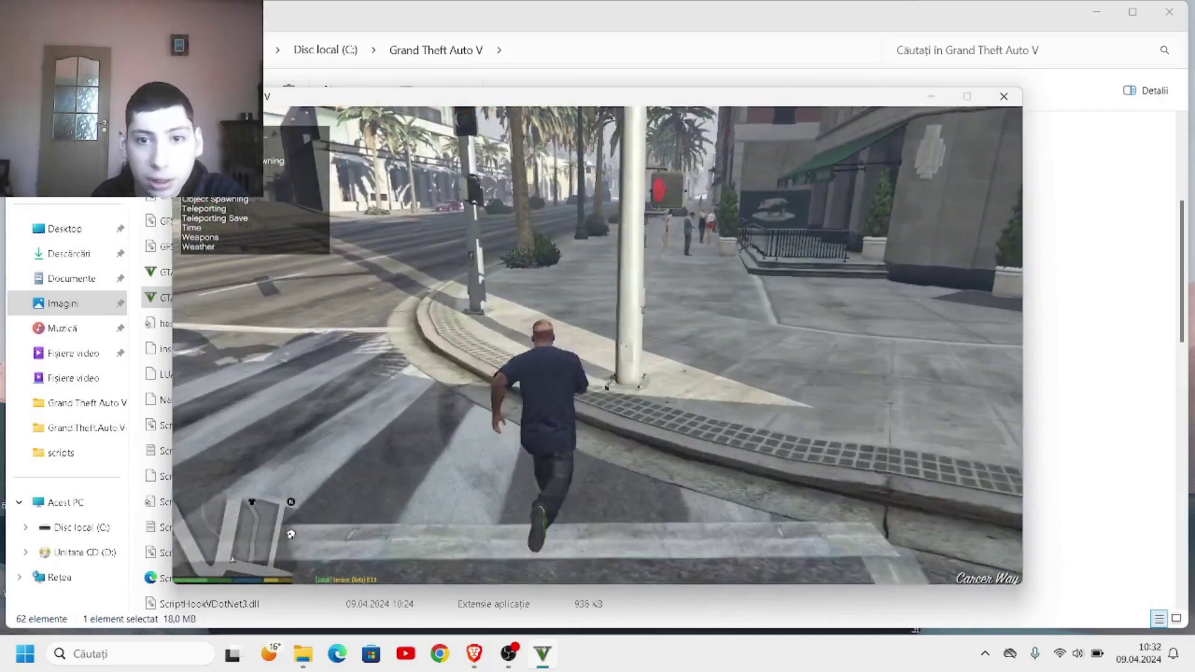
key("w")
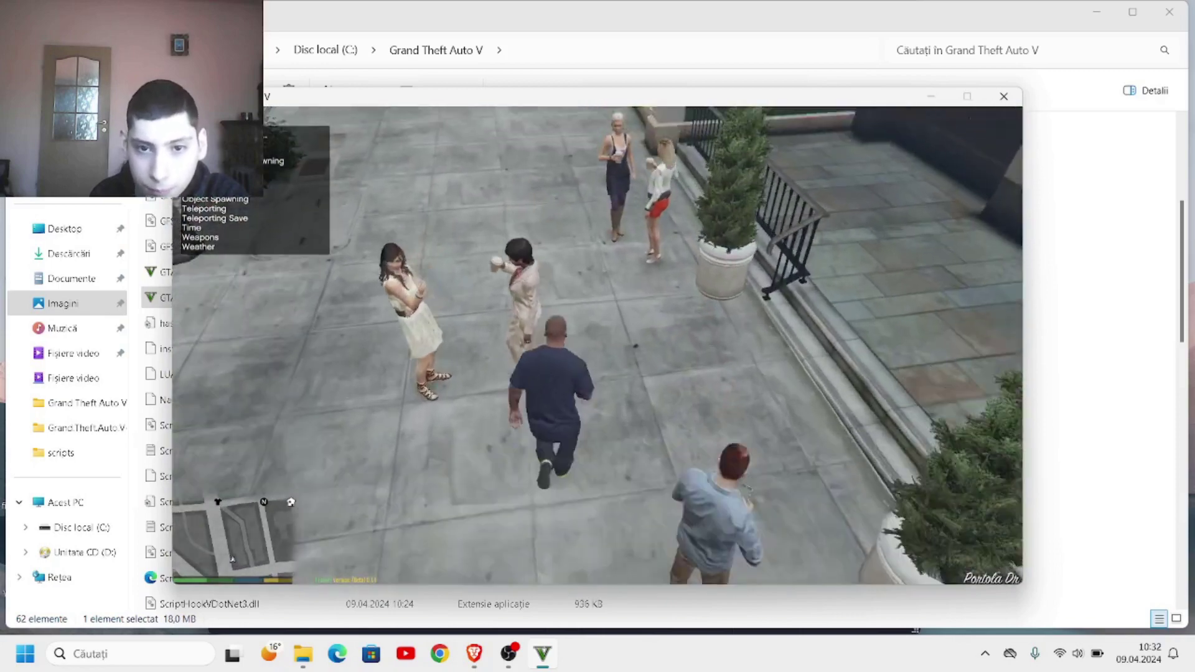
- Pause the game, show the desktop, and switch to the OBS window
key("Escape")
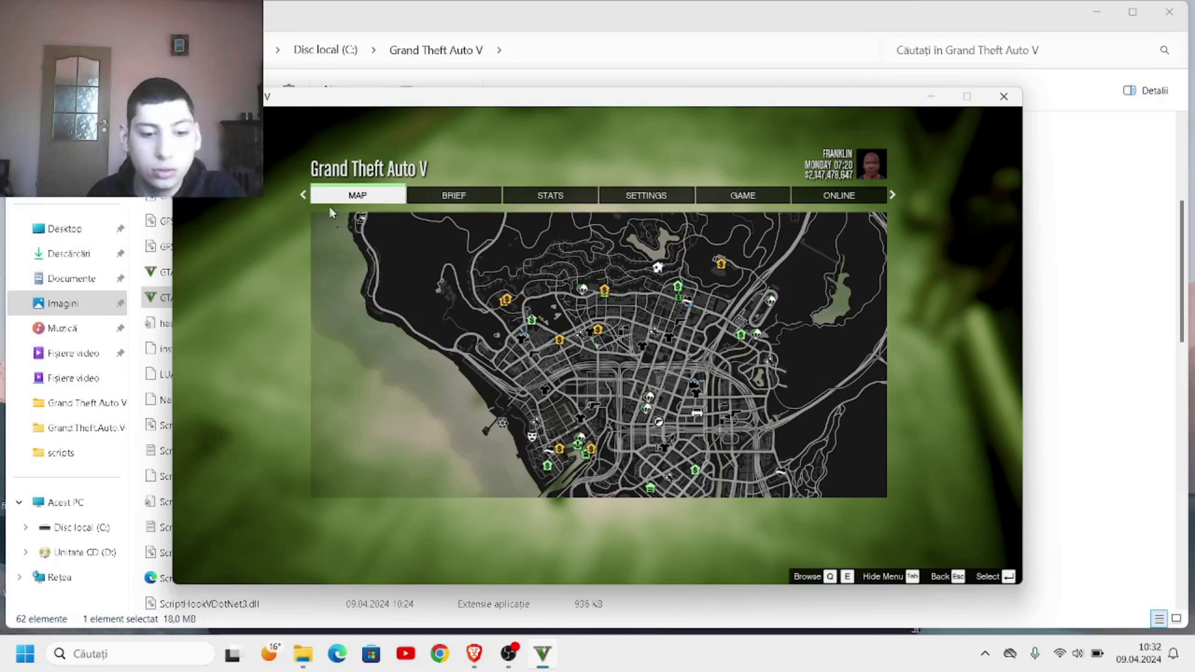
key("super+d")
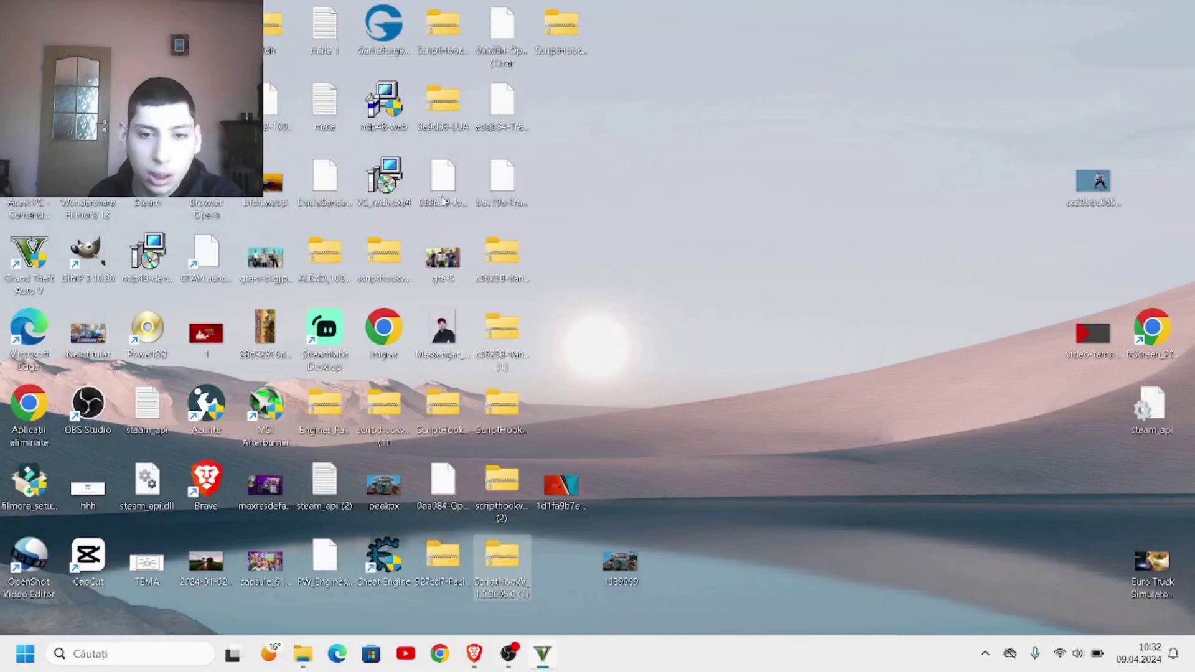
key("alt+Tab")
key("alt+Tab")
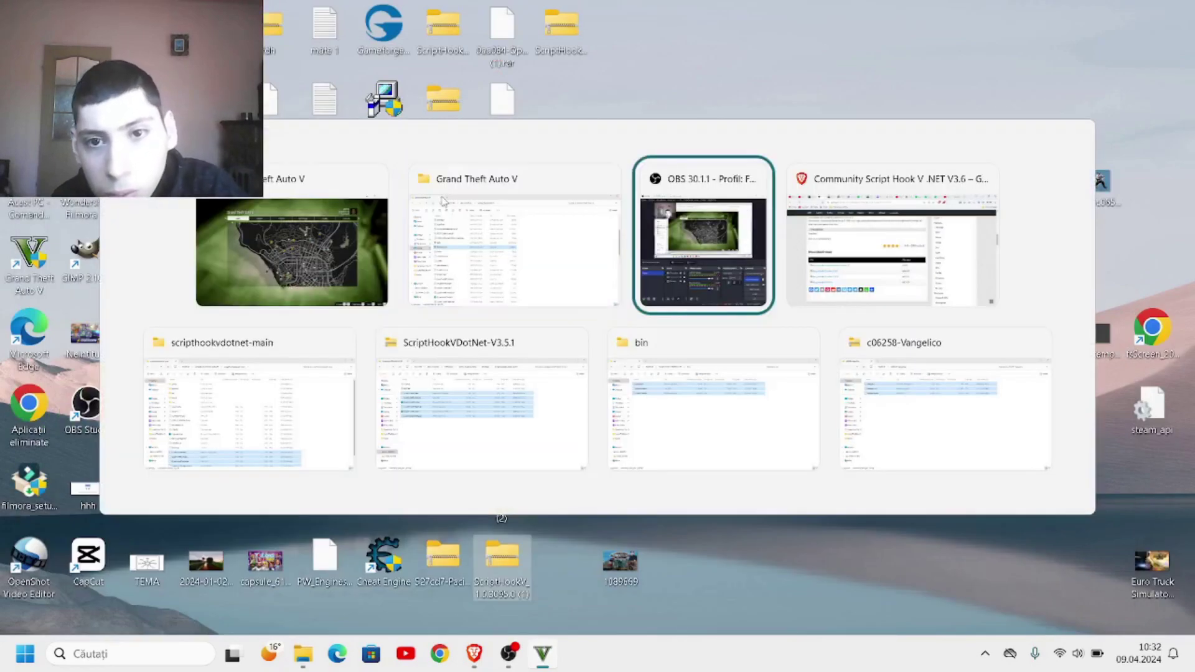